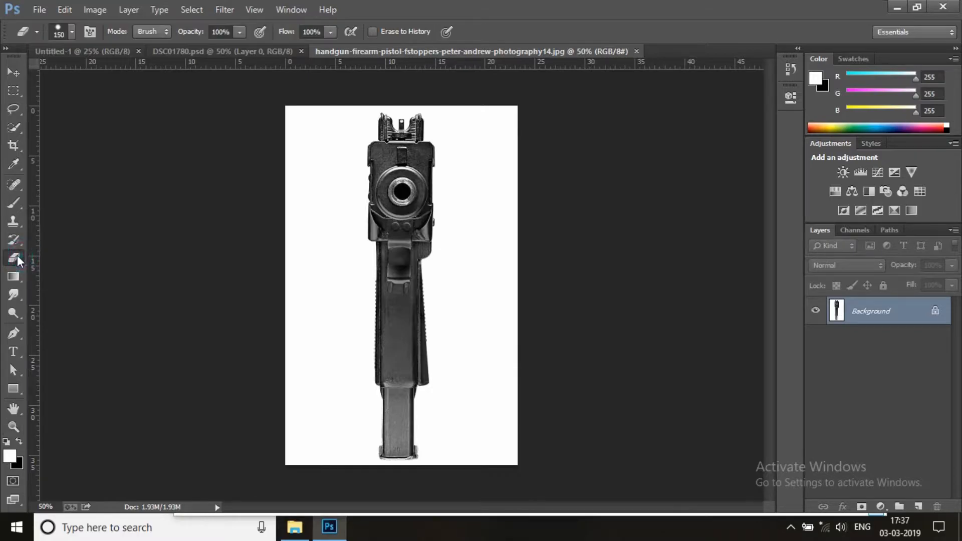
Erase the handgun image's white background with the Magic Eraser and move the cutout into DSC01780.psd over the man's fist
click(458, 232)
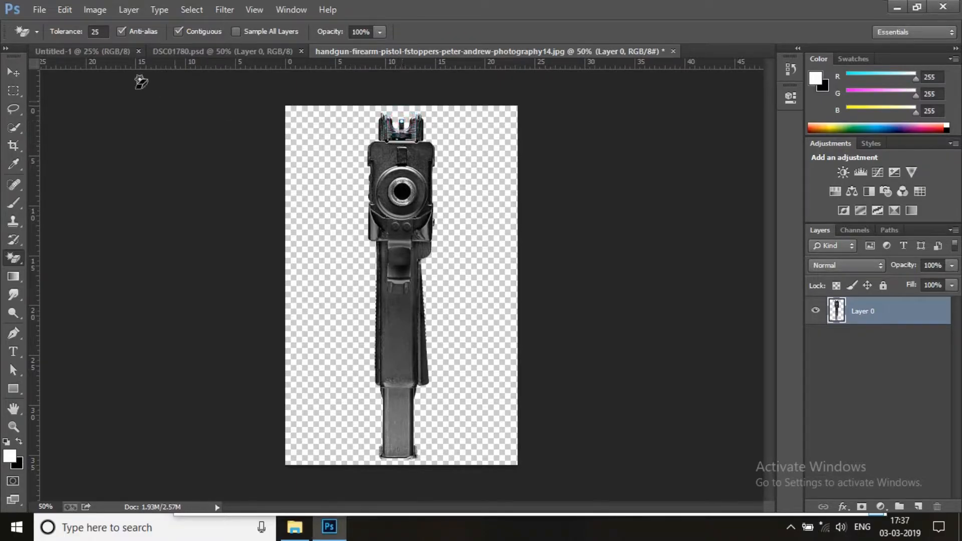
click(14, 72)
drag(393, 201, 349, 268)
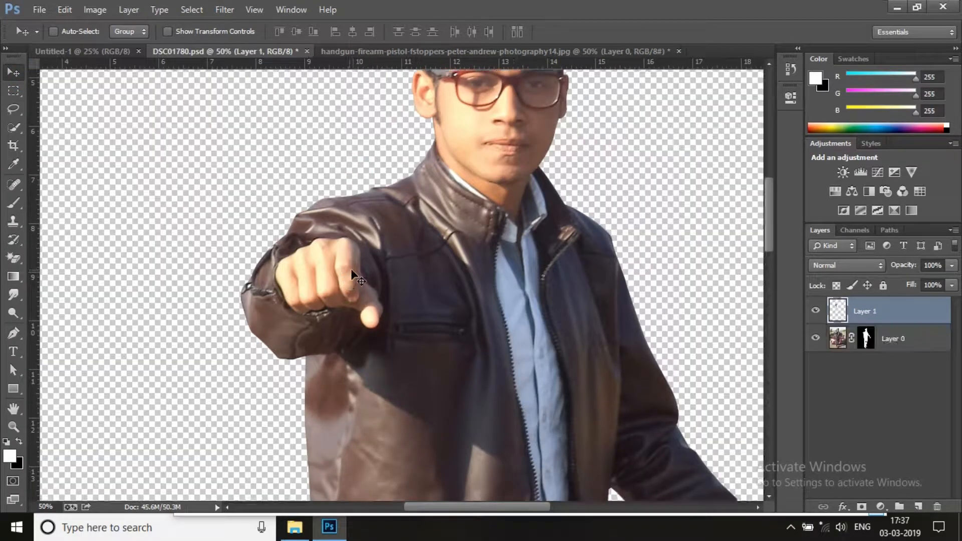
Rotate the handgun layer about 80.6°, scale it to about 55.7%, and position it across the outstretched fist
key(ctrl+t)
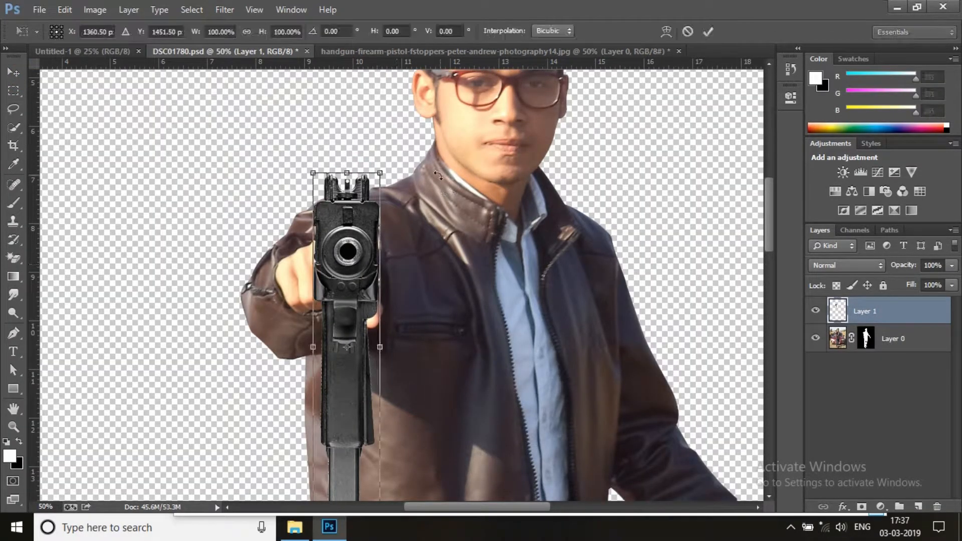
drag(407, 155, 464, 372)
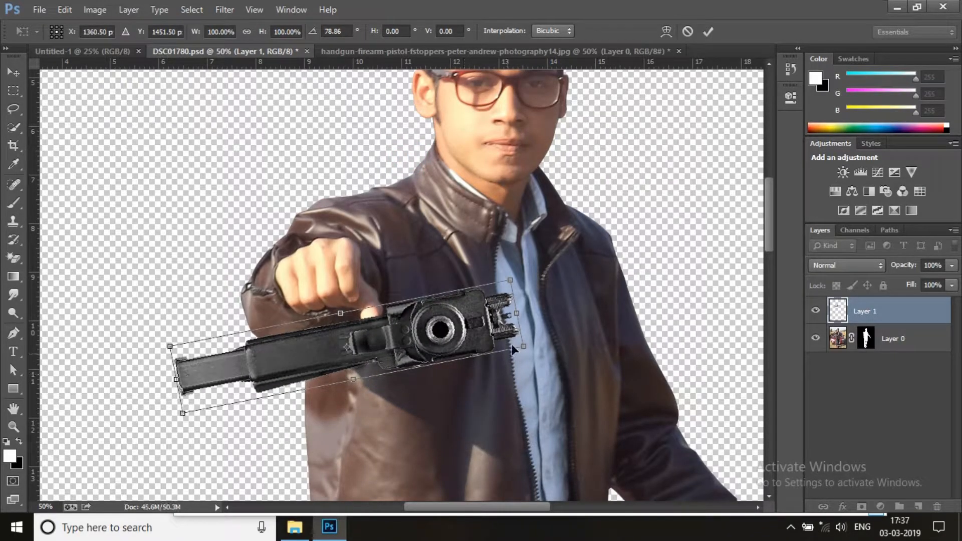
drag(556, 323, 556, 340)
drag(520, 379, 402, 283)
drag(468, 283, 464, 262)
drag(396, 273, 400, 273)
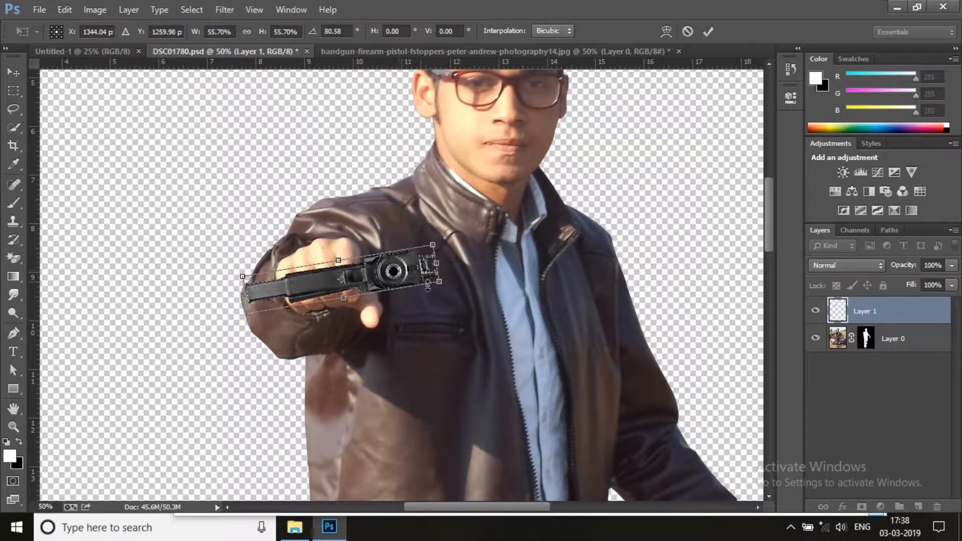
click(708, 31)
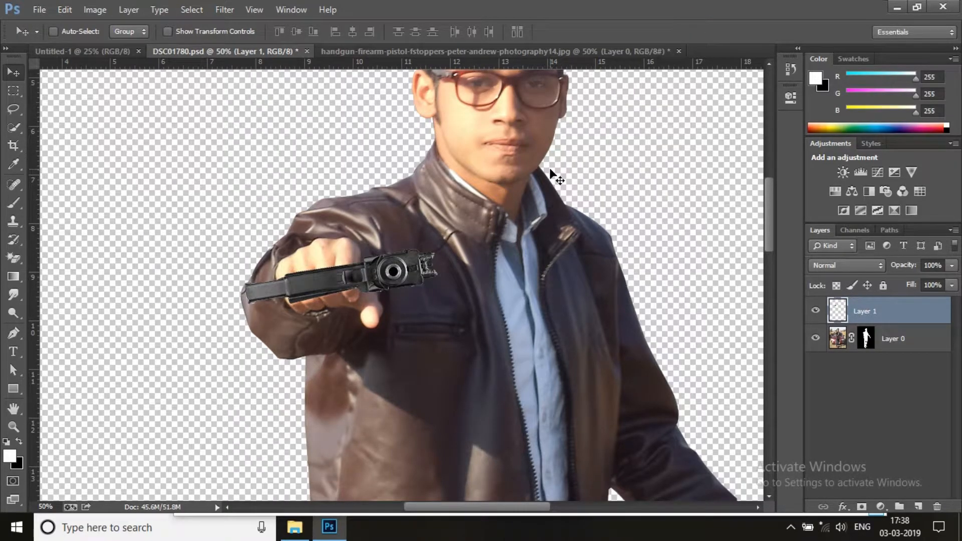
Lasso the fingers around the grip, copy them from Layer 0 to a new layer, and place it above the handgun layer
scroll(553, 176, down, 3)
scroll(400, 224, up, 1)
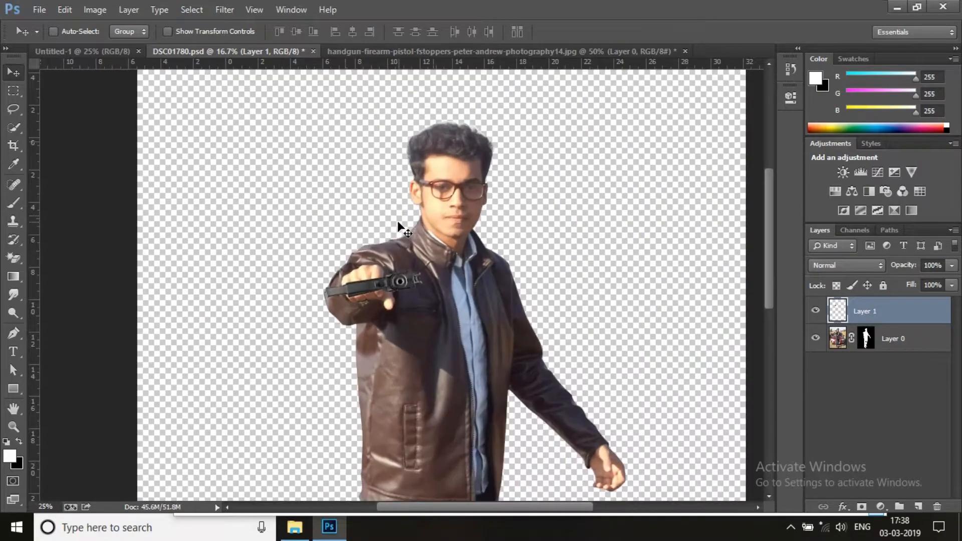
scroll(398, 221, up, 2)
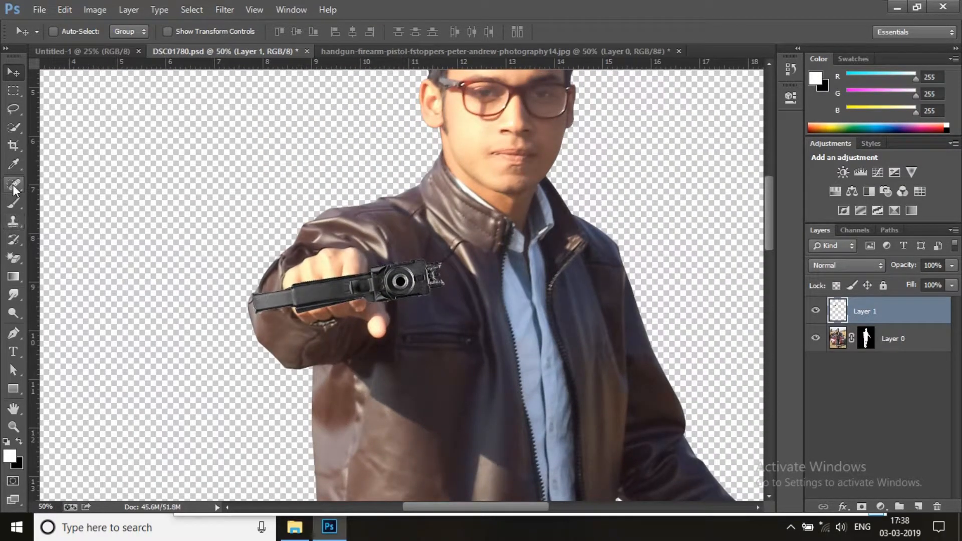
click(15, 110)
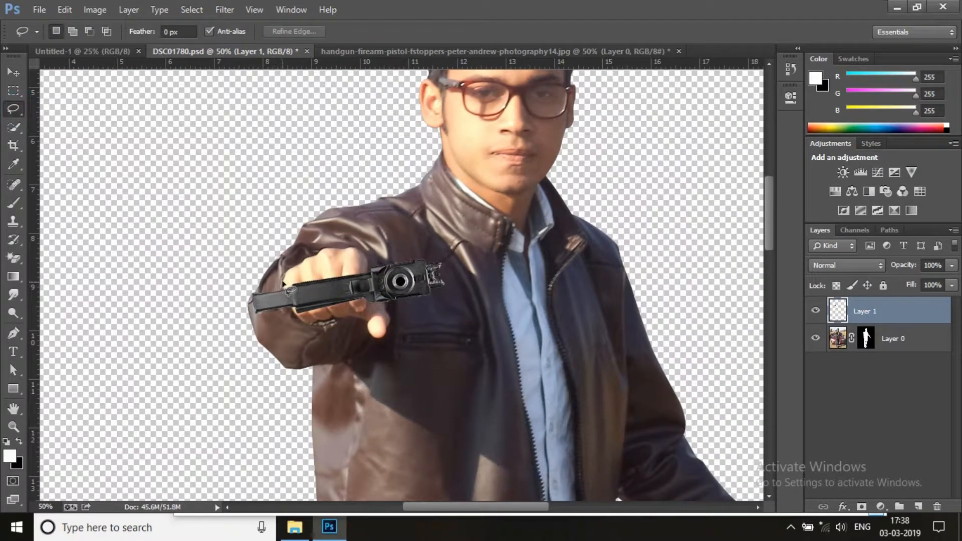
mouse_move(284, 281)
mouse_down()
mouse_move(290, 314)
mouse_move(326, 326)
mouse_up()
drag(287, 286, 285, 283)
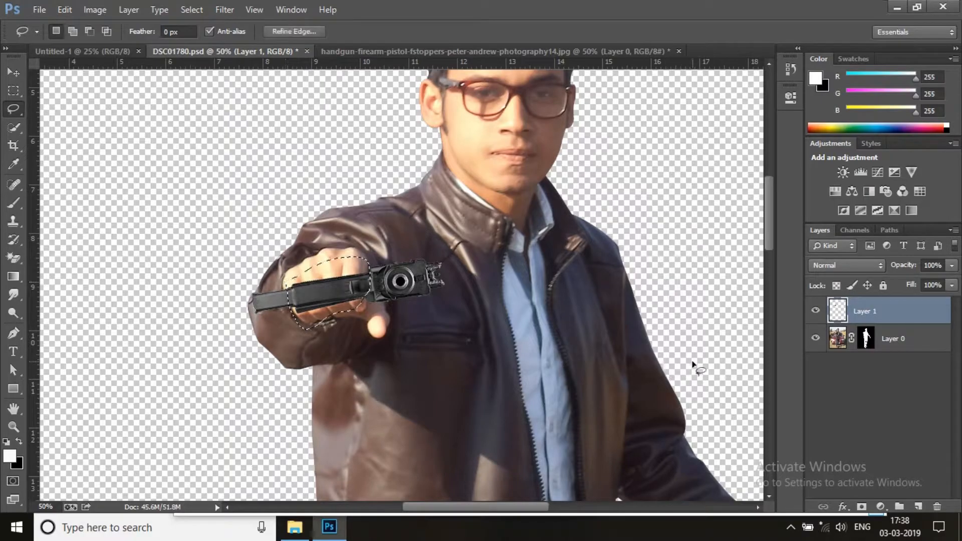
click(847, 340)
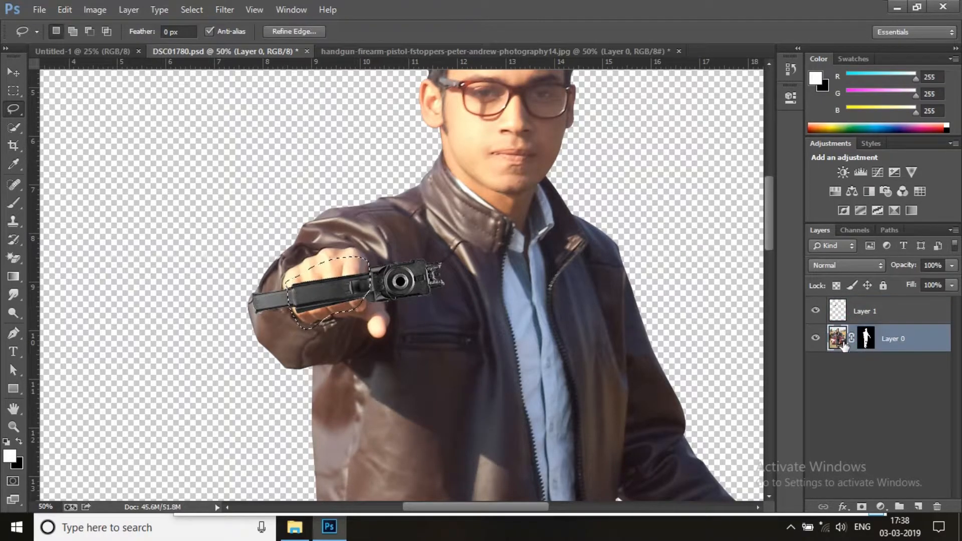
key(ctrl+j)
drag(844, 346, 856, 307)
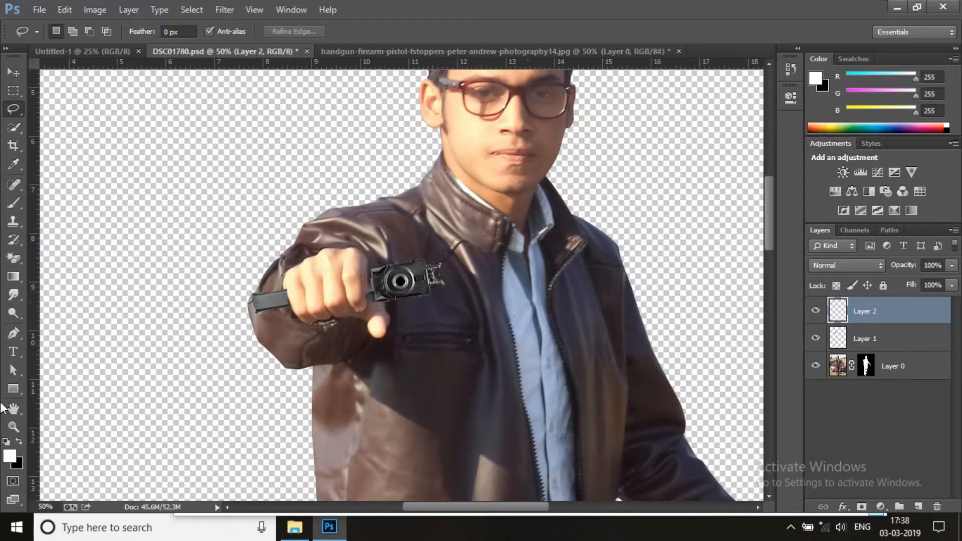
Refine Layer 0's mask by brushing the edges of the man's hair, with output to the layer mask
click(14, 426)
right_click(401, 300)
click(416, 313)
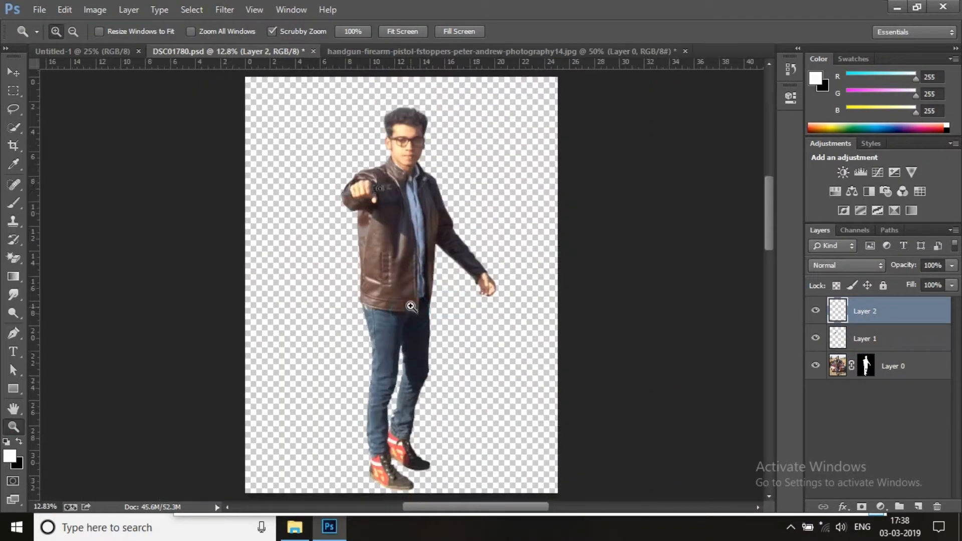
right_click(376, 197)
click(429, 260)
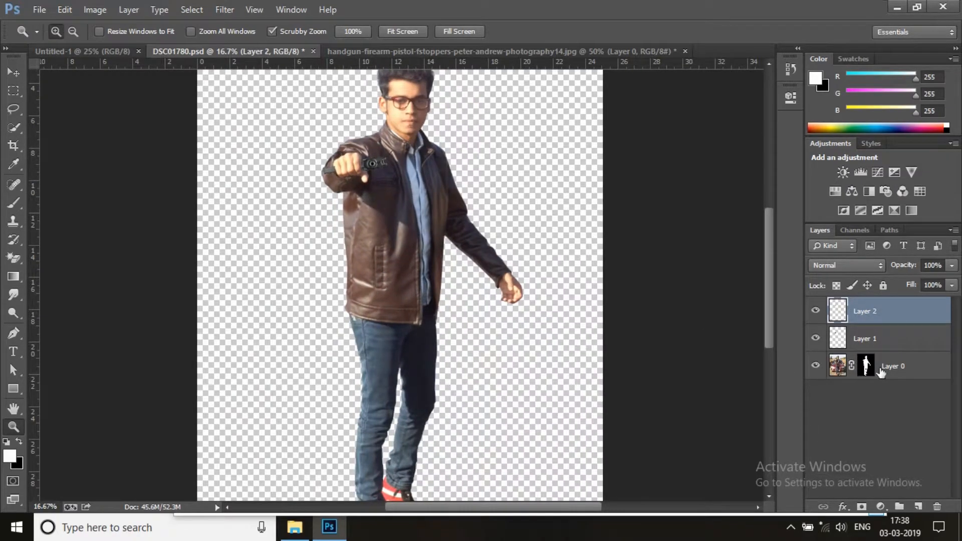
click(866, 366)
right_click(866, 365)
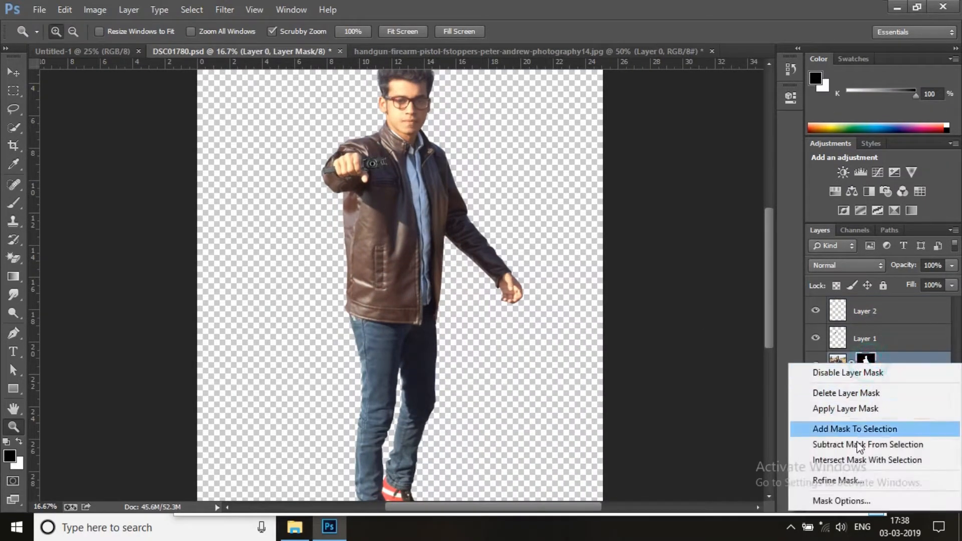
click(851, 482)
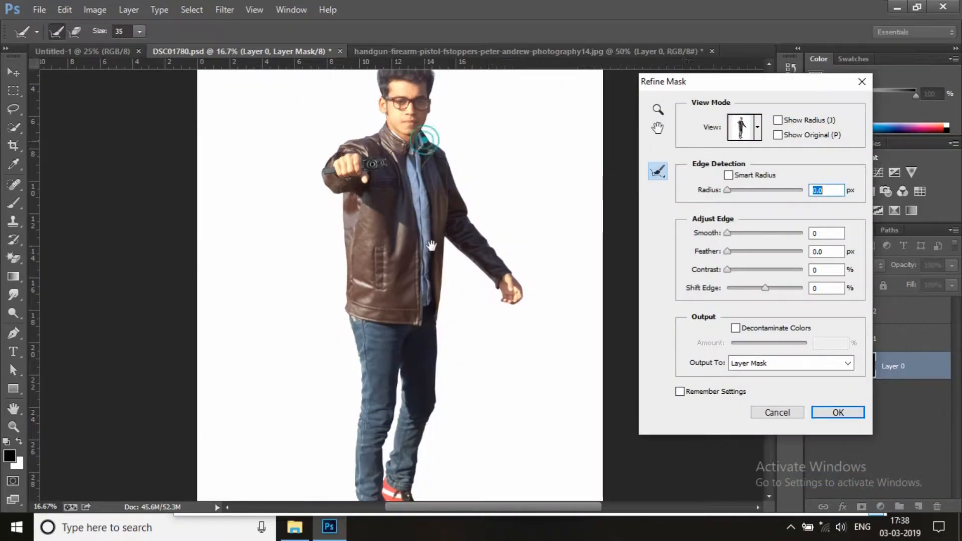
drag(430, 145, 432, 256)
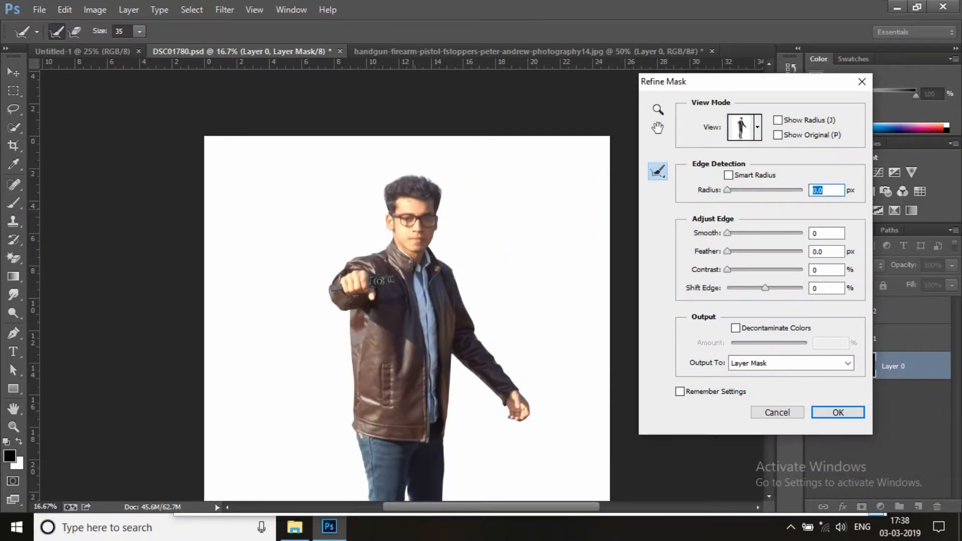
key(ctrl+plus)
key(ctrl+plus)
key(ctrl+plus)
key(ctrl+plus)
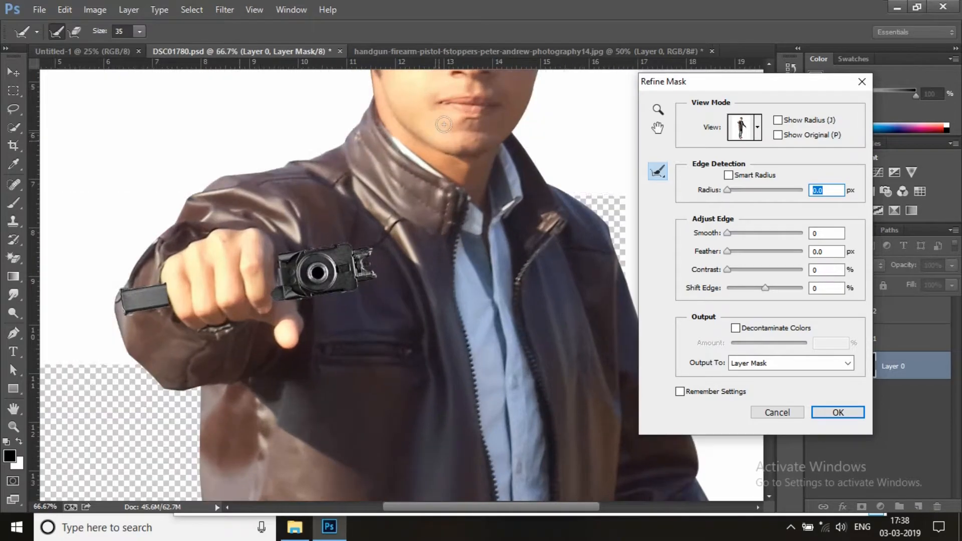
drag(443, 125, 435, 379)
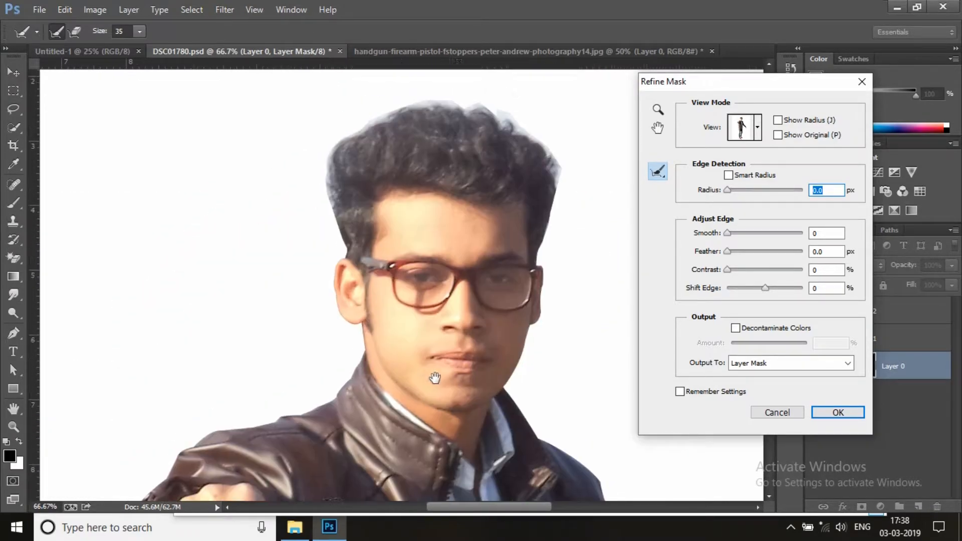
drag(335, 152, 393, 117)
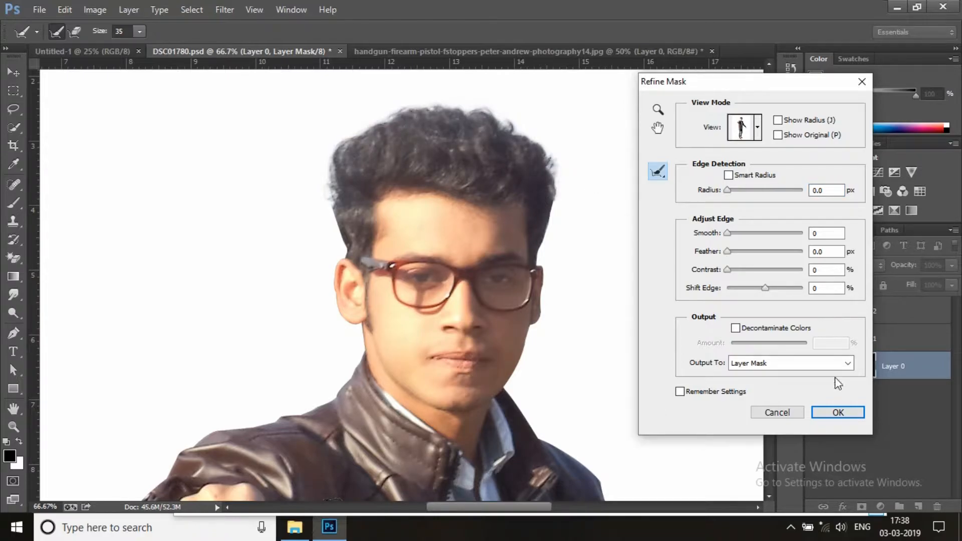
click(844, 413)
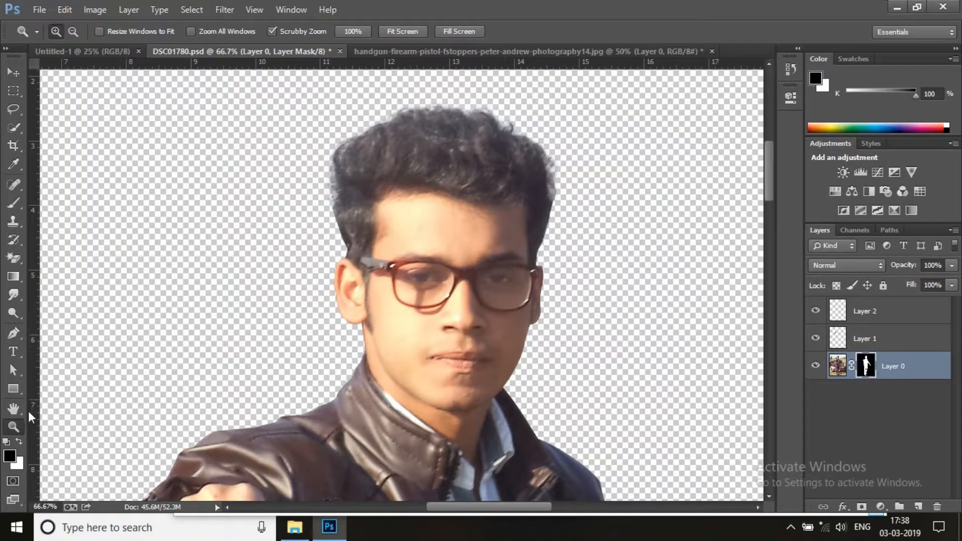
Apply the layer mask permanently to Layer 0
right_click(350, 270)
click(358, 277)
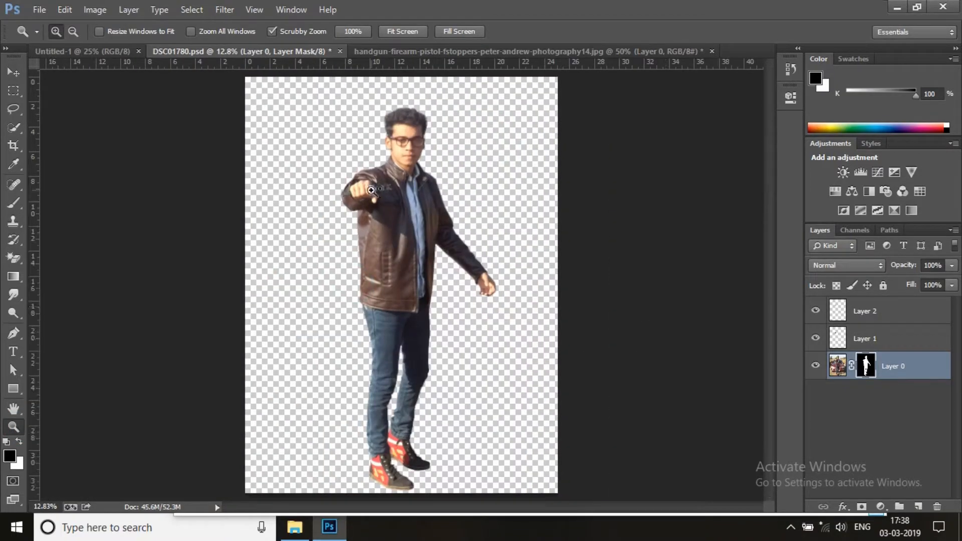
right_click(495, 254)
click(532, 345)
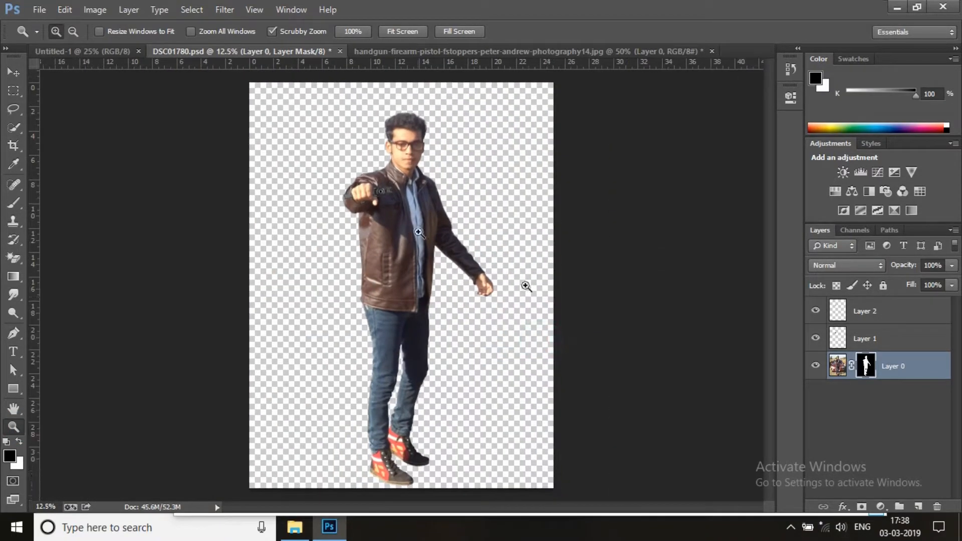
right_click(862, 379)
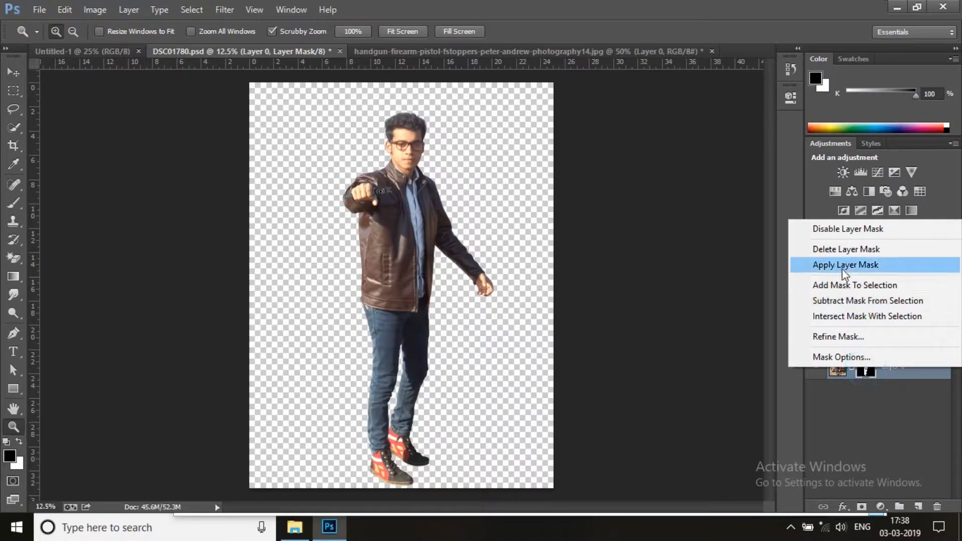
click(845, 266)
Select the fingers, handgun and man layers and merge them into one layer
shift+click(865, 321)
right_click(864, 321)
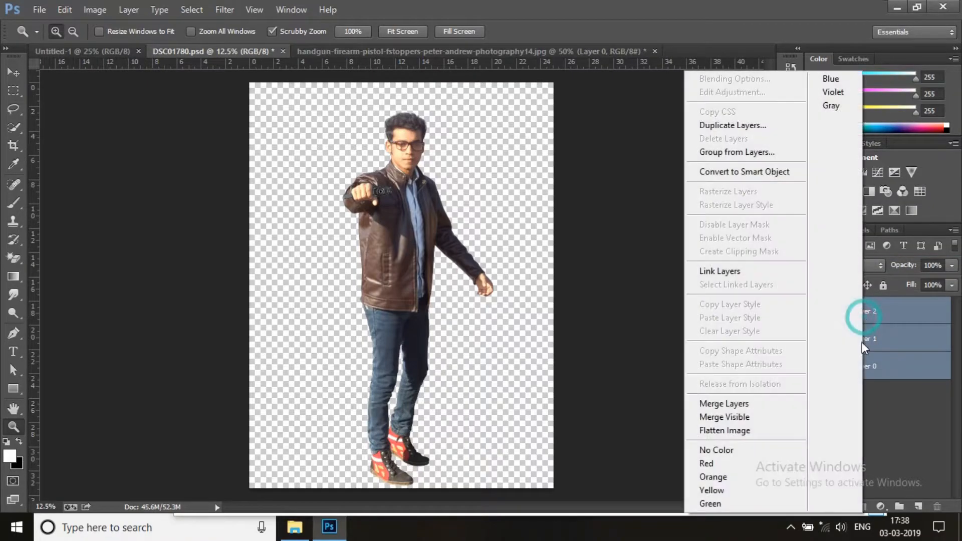
click(740, 404)
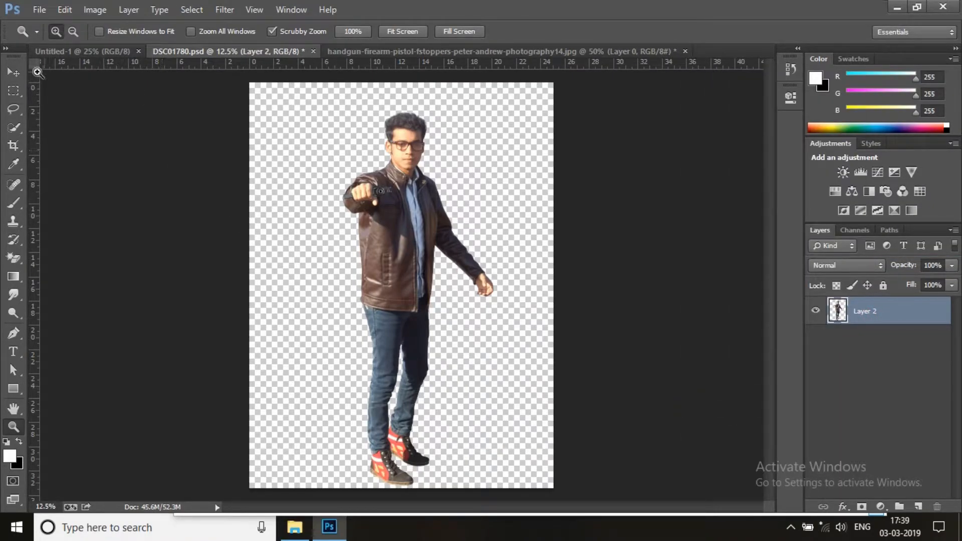
Move the merged cutout of the man into the Untitled-1 document
click(14, 73)
drag(387, 187, 307, 190)
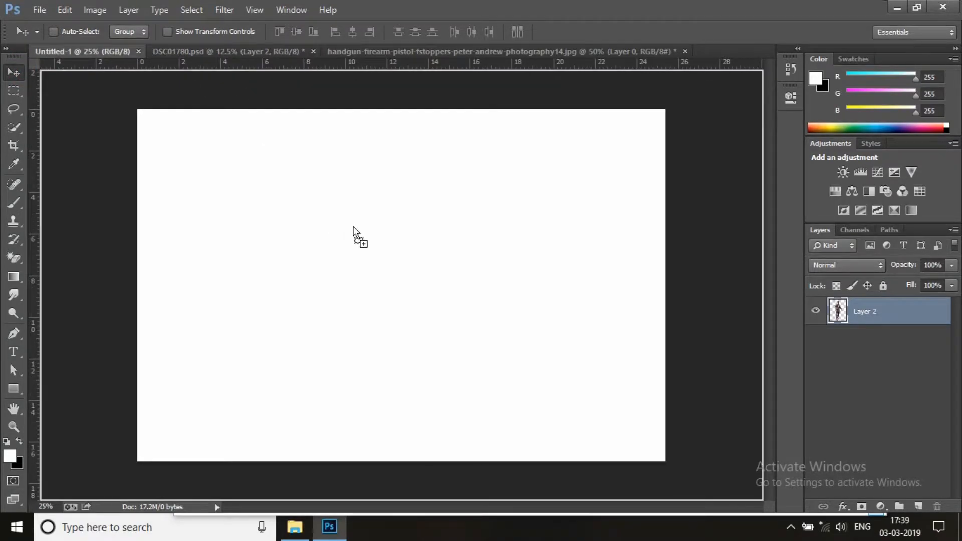
drag(353, 227, 353, 227)
Close the handgun image document
click(522, 50)
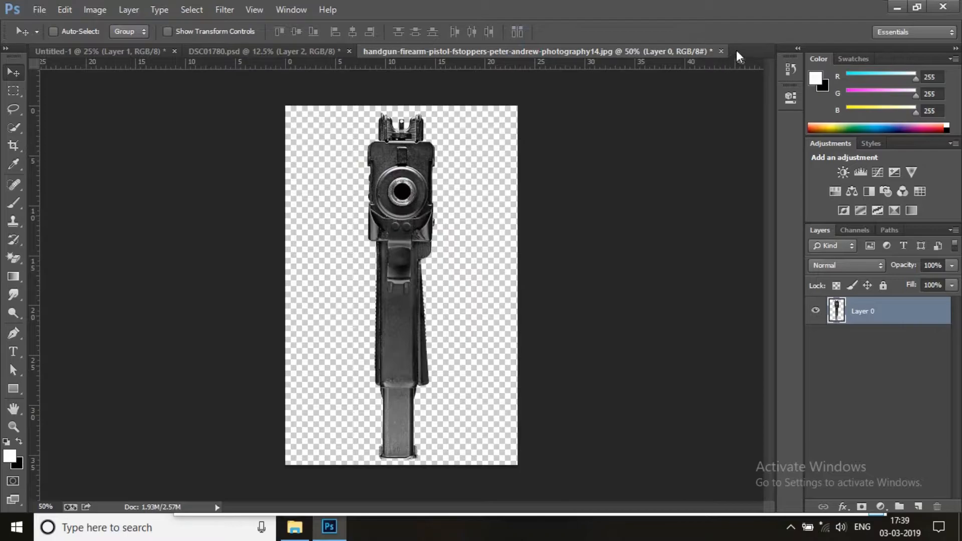
click(720, 51)
click(477, 208)
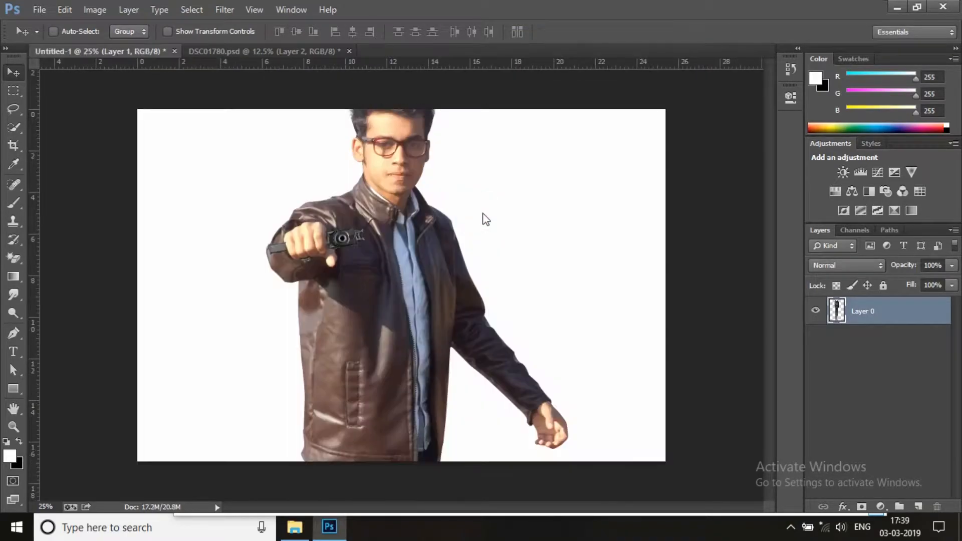
Scale the man in Untitled-1 to about 55.9% and position him near the canvas centre with his lower legs below the edge
key(ctrl+t)
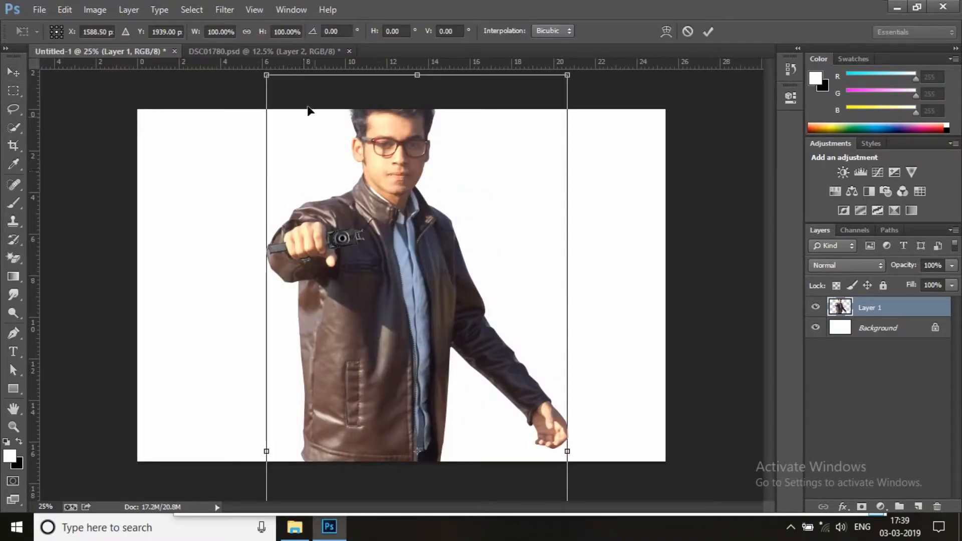
drag(266, 76, 360, 314)
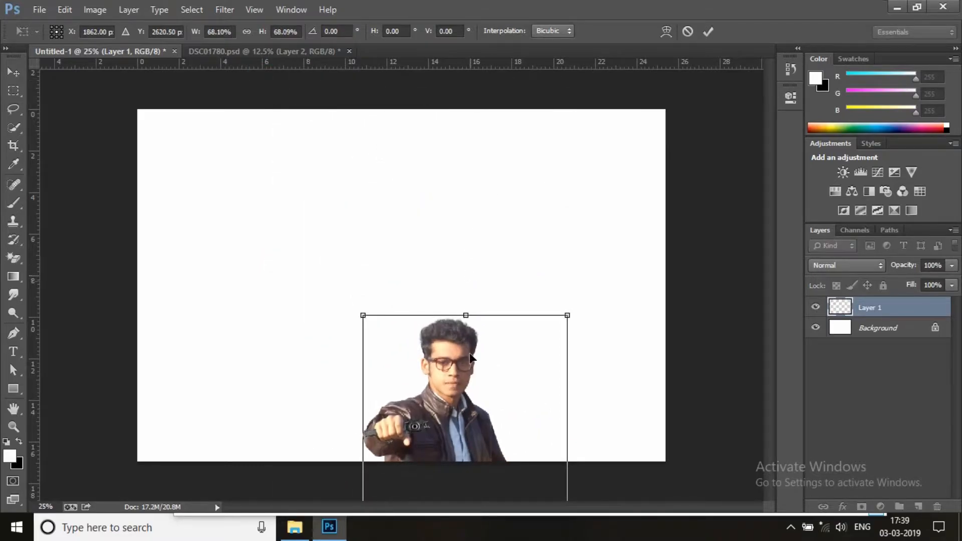
drag(482, 425, 444, 235)
drag(321, 123, 355, 202)
drag(422, 361, 402, 288)
drag(333, 129, 339, 134)
drag(411, 287, 408, 298)
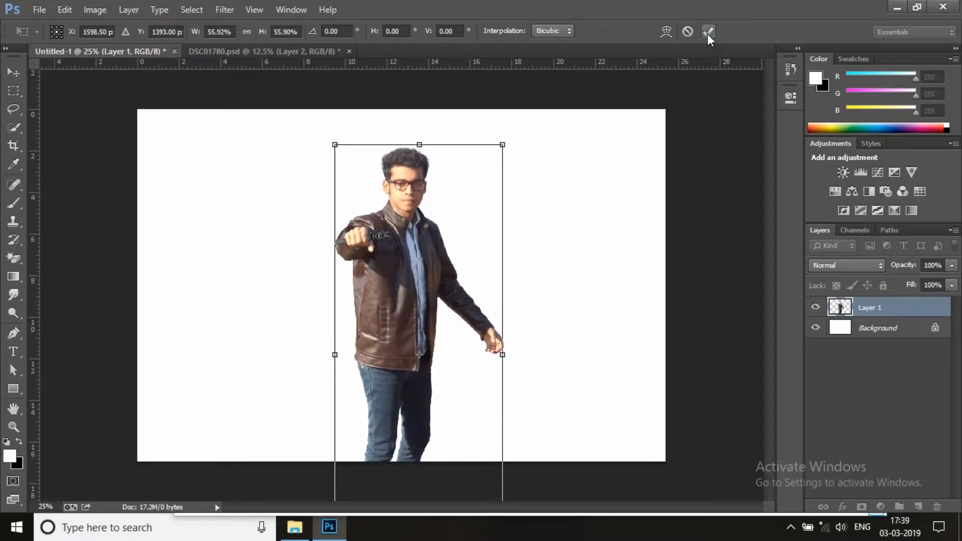
click(708, 34)
Place the Janatha Garrage cutout image in Untitled-1, scaled to about 50.9% wide and 52.2% high, filling the canvas height
click(295, 527)
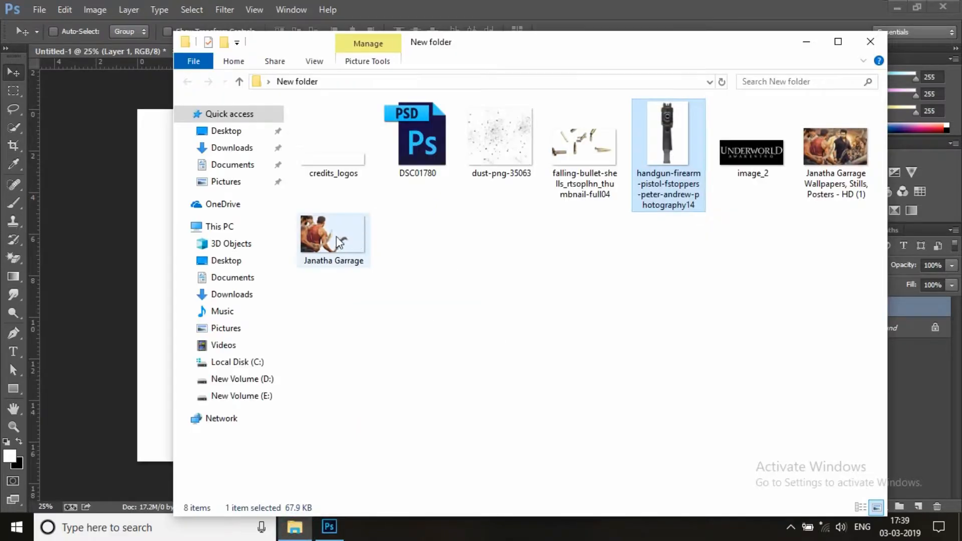
drag(340, 243, 95, 264)
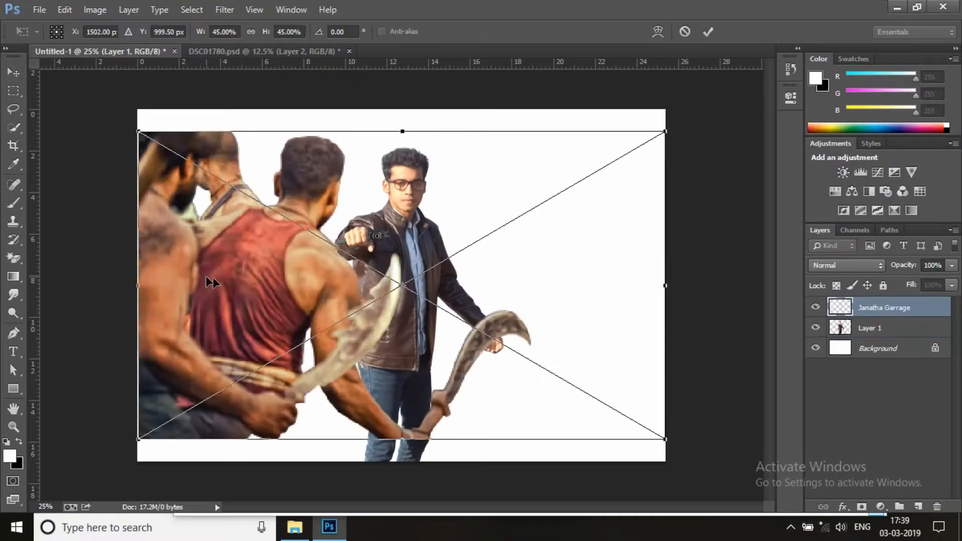
drag(357, 237, 357, 273)
drag(139, 165, 69, 126)
drag(335, 271, 376, 244)
drag(410, 113, 409, 104)
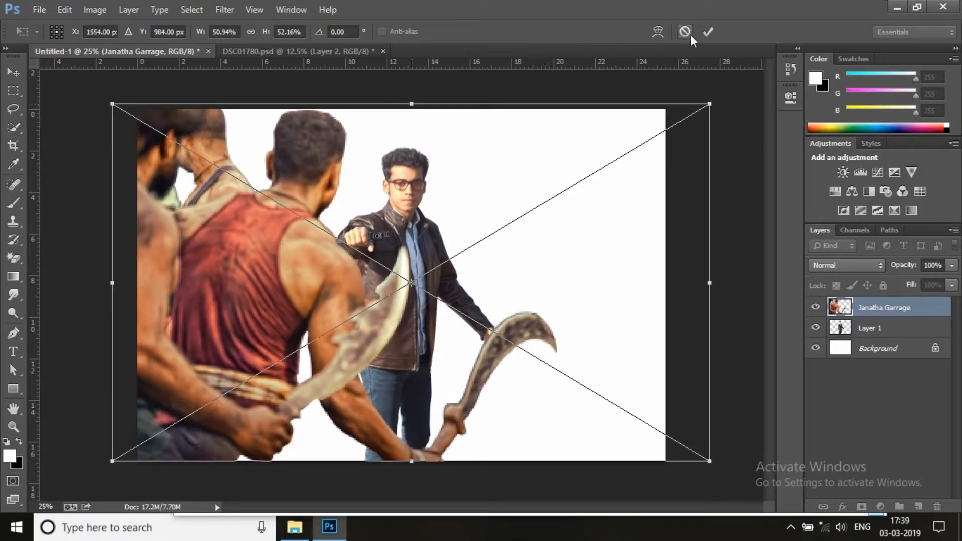
click(708, 31)
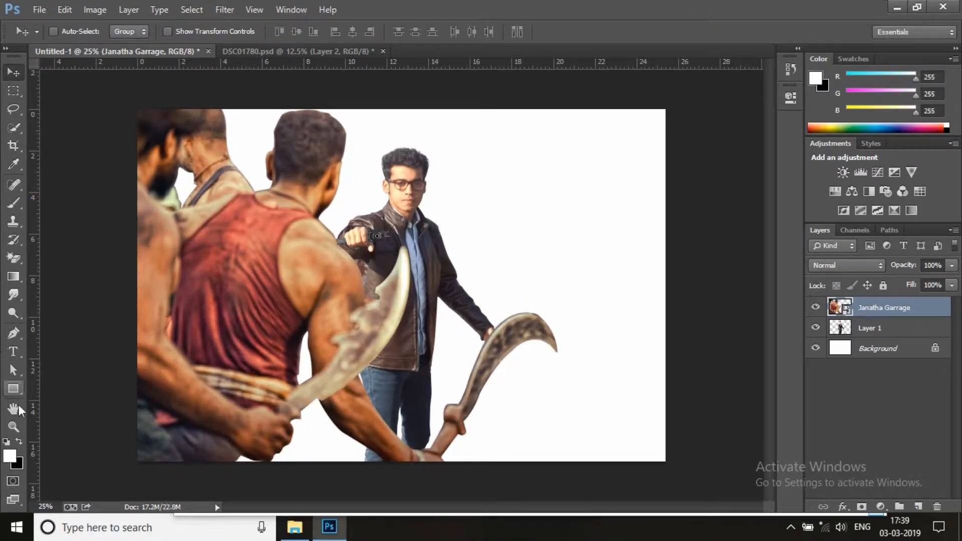
Switch to the Eraser tool and rasterize the Janatha Garrage layer
click(13, 426)
click(188, 181)
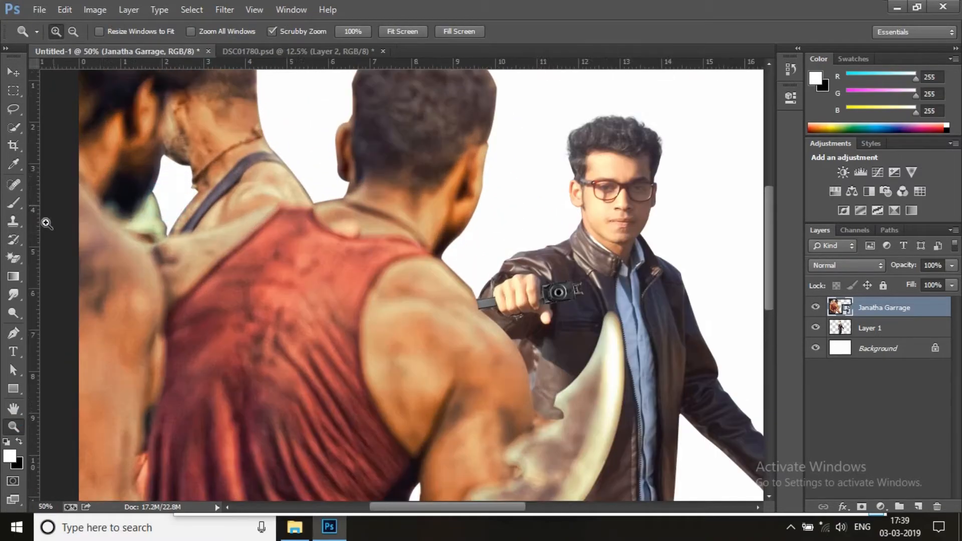
click(15, 258)
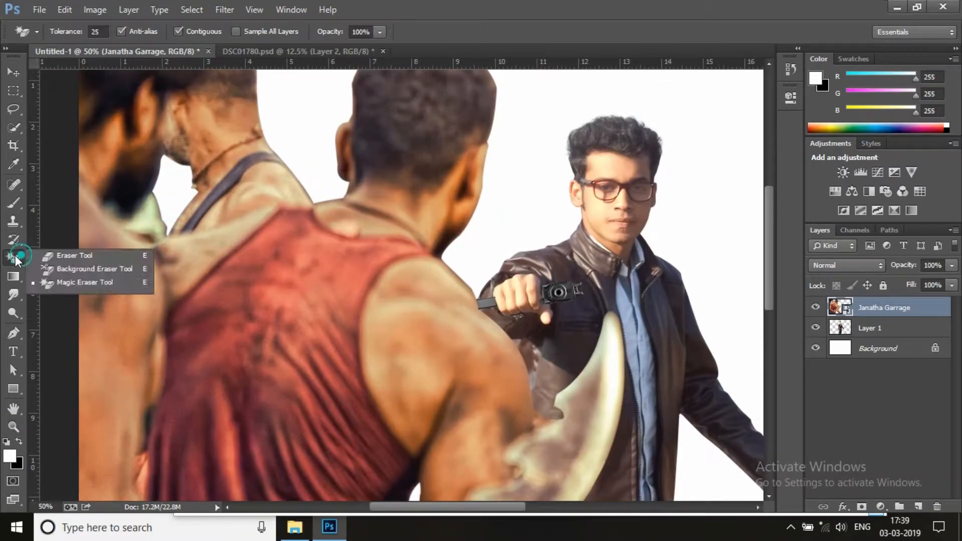
click(73, 254)
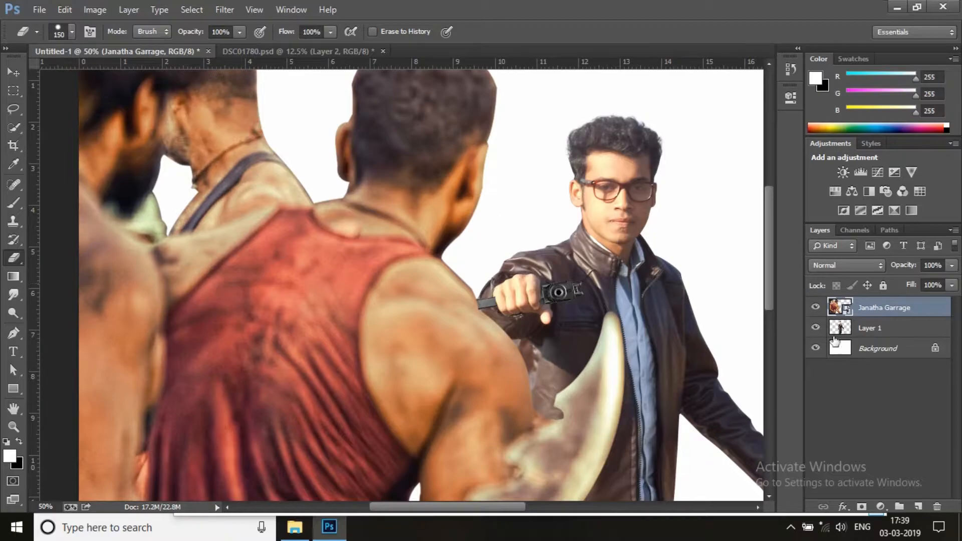
right_click(885, 317)
click(769, 217)
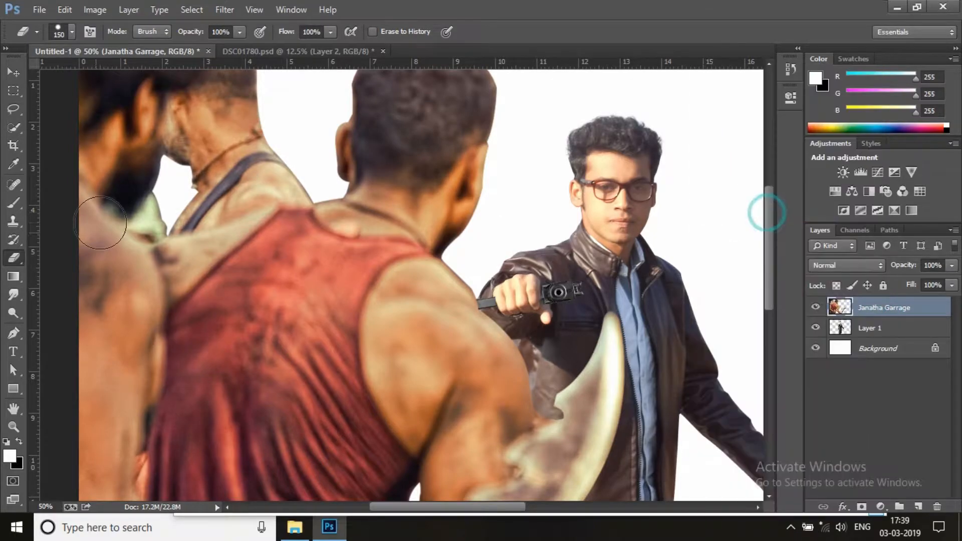
Erase the shoulder and neck of the second man from the left with a hard eraser at 150 px and 66 px
right_click(237, 201)
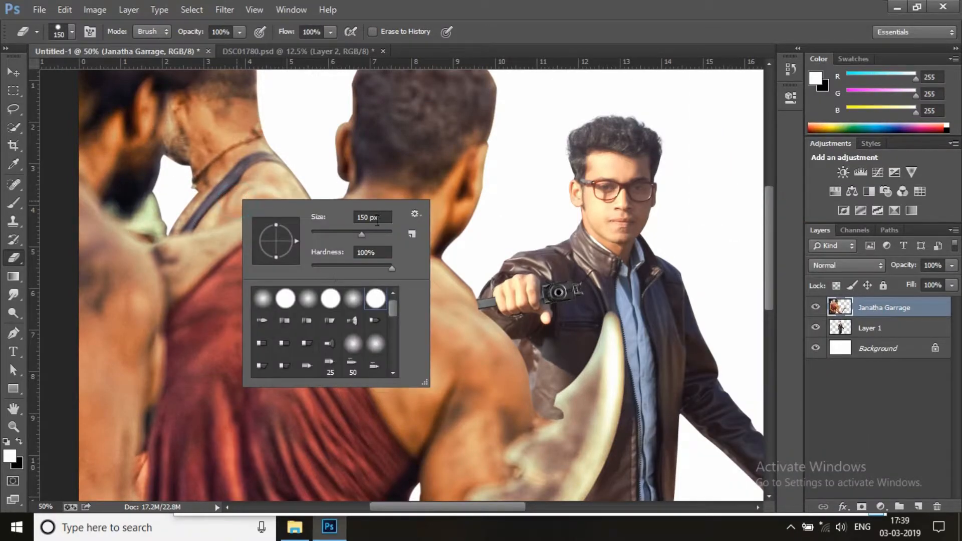
key(Return)
mouse_move(221, 195)
mouse_down()
mouse_move(206, 187)
mouse_move(269, 167)
mouse_move(303, 181)
mouse_up()
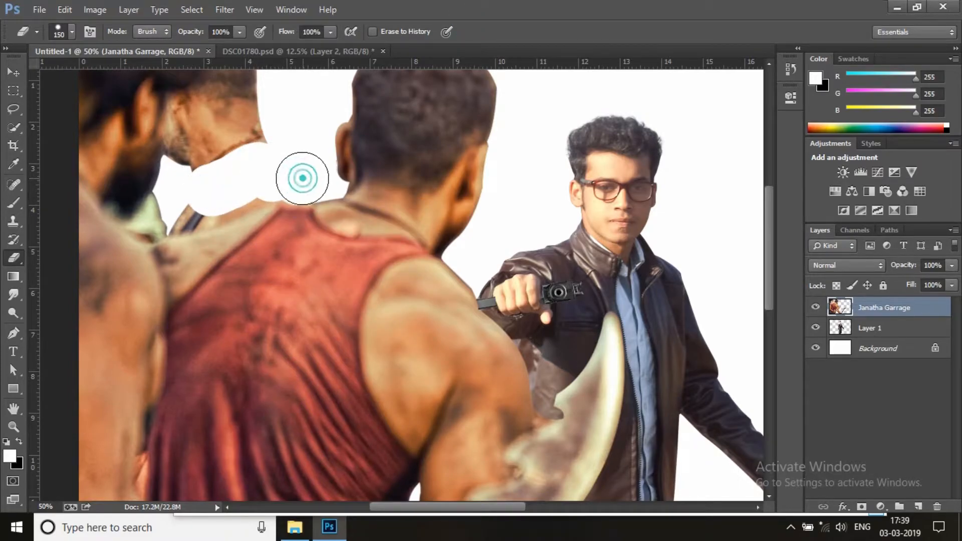
mouse_move(261, 177)
mouse_down()
mouse_move(198, 204)
mouse_move(199, 220)
mouse_move(199, 200)
mouse_up()
right_click(199, 200)
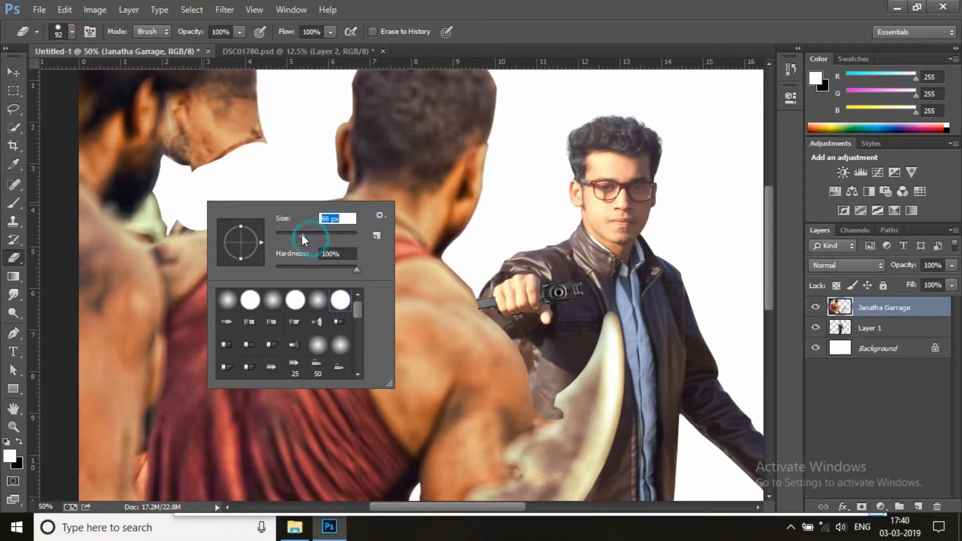
click(496, 20)
drag(170, 226, 195, 220)
click(196, 218)
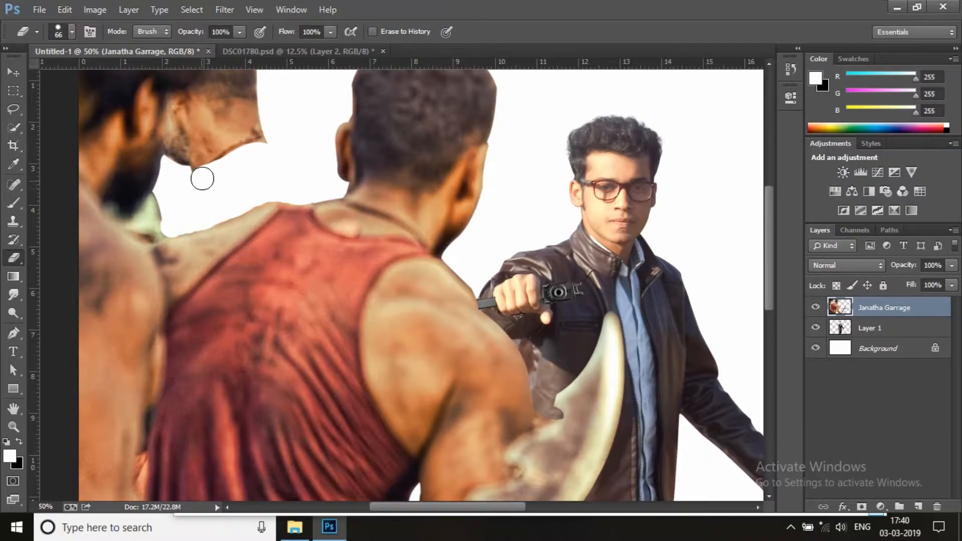
Erase the remaining head of the second man beside the bearded figure, finishing with a 150 px eraser
drag(228, 144, 251, 264)
drag(209, 300, 200, 278)
mouse_move(205, 225)
mouse_down()
mouse_move(218, 245)
mouse_move(241, 242)
mouse_move(239, 273)
mouse_move(283, 193)
mouse_move(270, 167)
mouse_move(229, 228)
mouse_move(263, 178)
mouse_move(261, 147)
mouse_move(246, 208)
mouse_up()
key(bracketright)
key(bracketright)
key(bracketright)
key(bracketright)
key(bracketright)
key(bracketright)
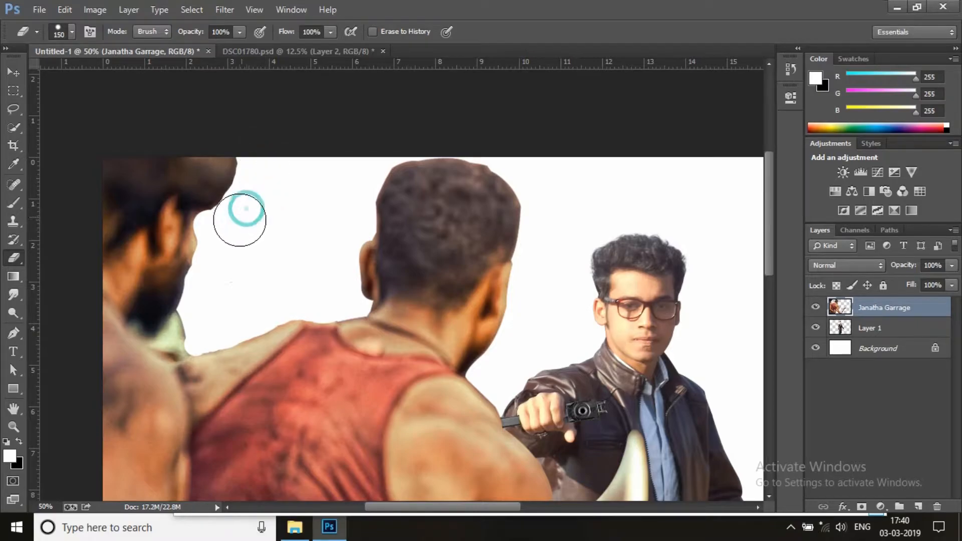
click(223, 243)
click(219, 274)
click(216, 279)
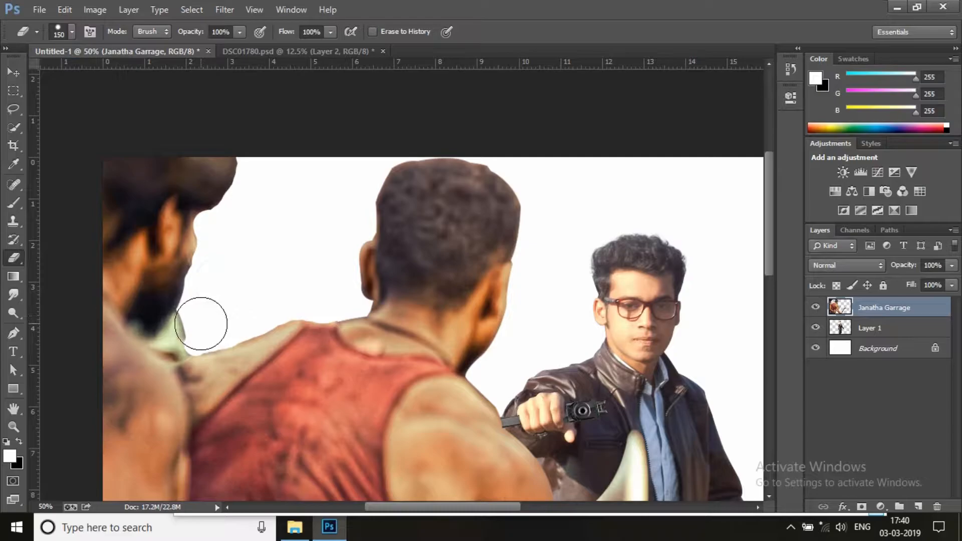
Place the Janatha Garrage Wallpapers image at 45% and move its layer directly below Layer 1
click(13, 426)
right_click(346, 292)
click(355, 299)
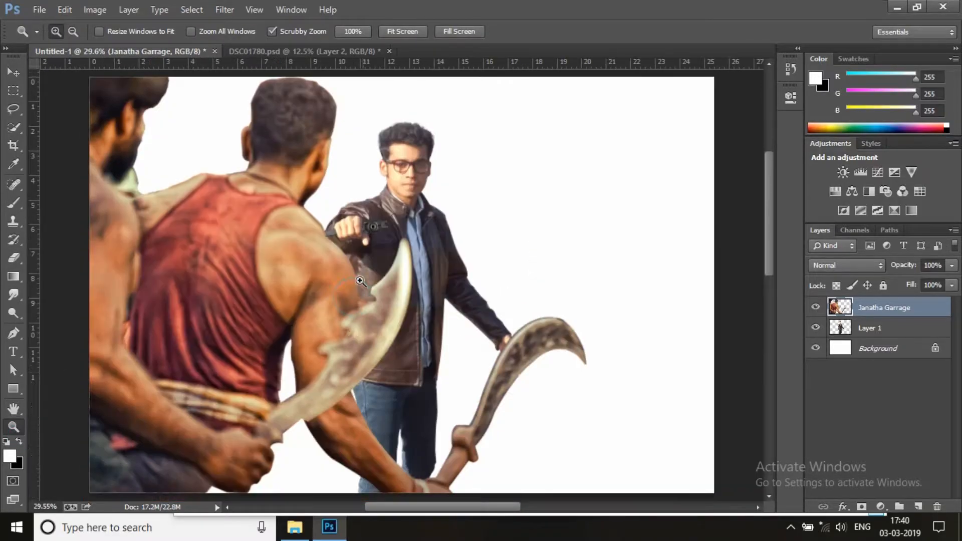
right_click(328, 213)
click(383, 308)
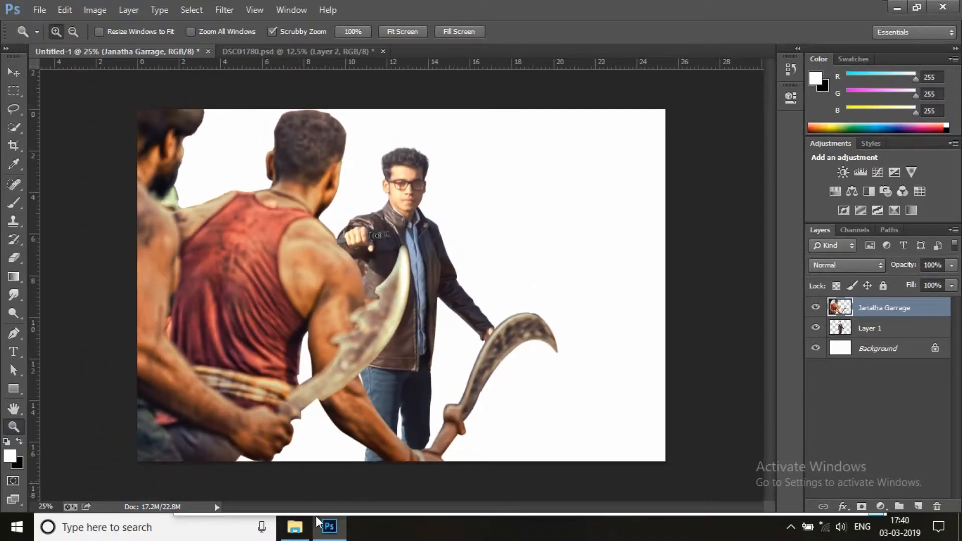
click(295, 527)
drag(836, 148, 104, 262)
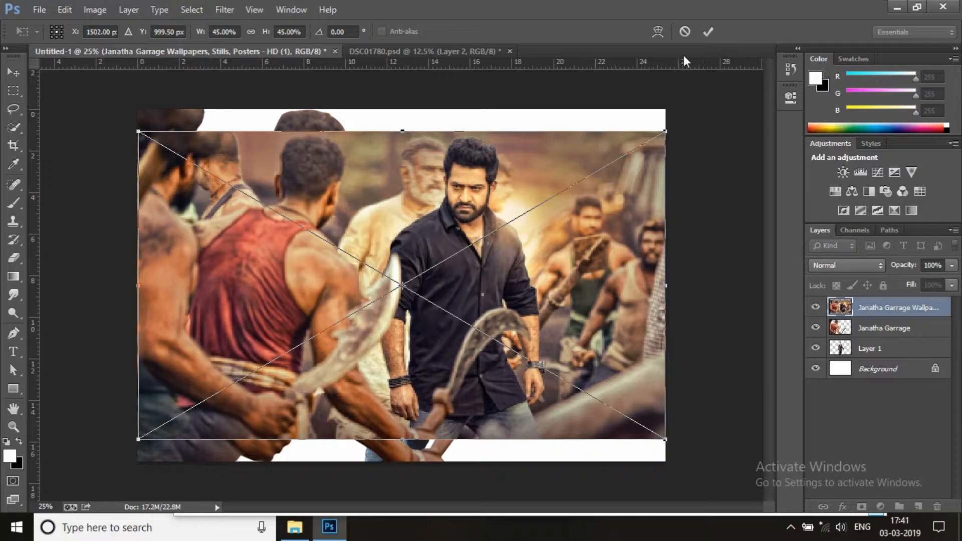
click(708, 32)
drag(887, 308, 895, 351)
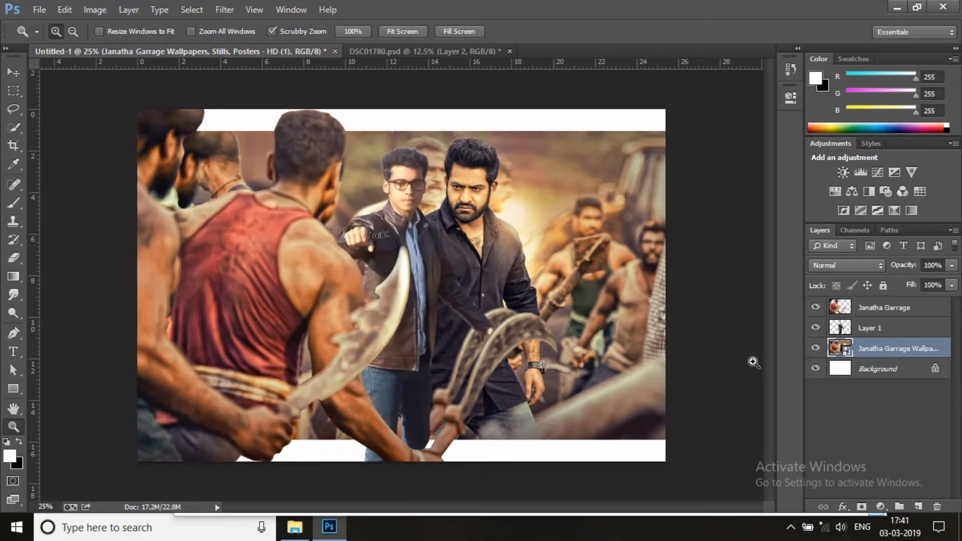
Enlarge the wallpaper layer with Free Transform until it covers the whole canvas
key(ctrl+t)
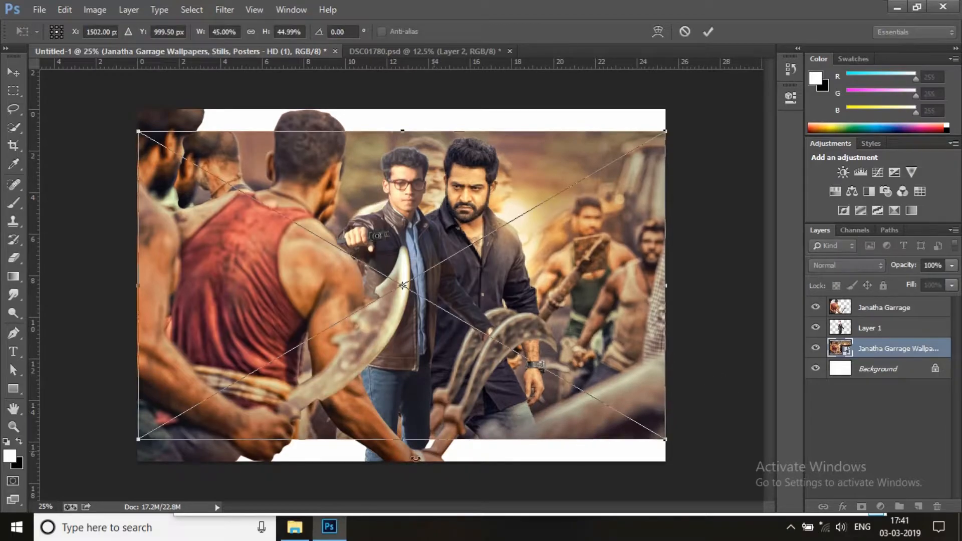
drag(405, 439, 406, 461)
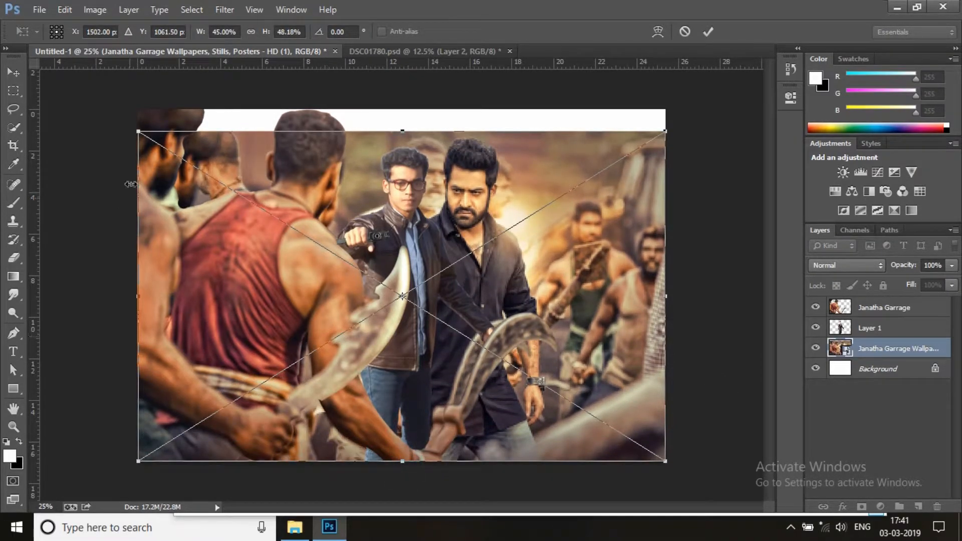
drag(134, 130, 101, 101)
mouse_move(351, 244)
mouse_down()
mouse_move(309, 240)
mouse_move(356, 246)
mouse_up()
click(708, 31)
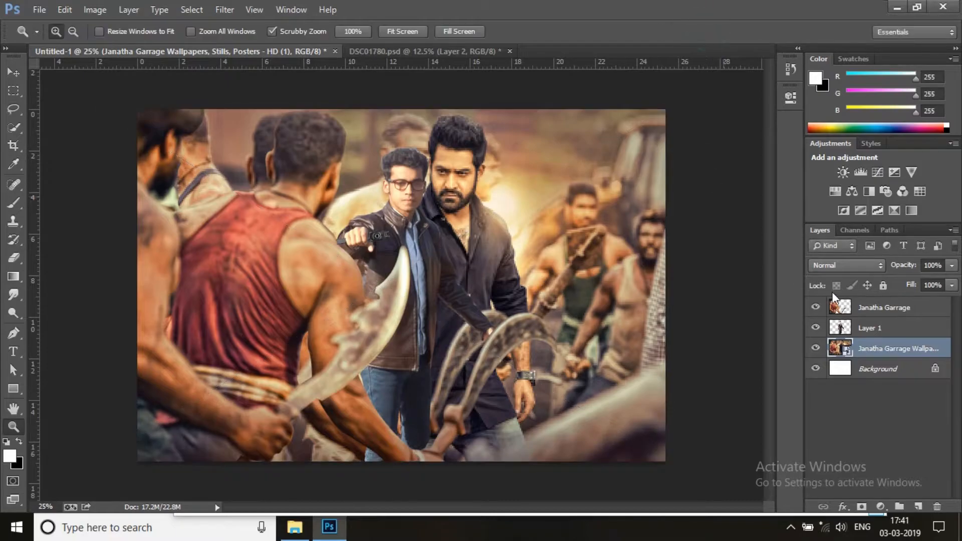
Enlarge Layer 1 to about 107.4%, tilt it about 1.2° and position the man over the bearded hero in the wallpaper
click(872, 329)
key(ctrl+t)
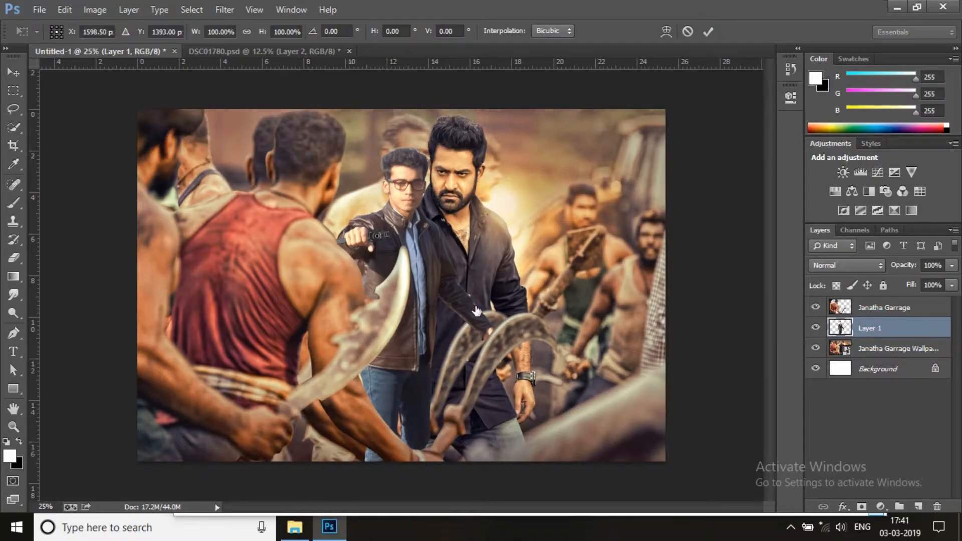
drag(470, 304, 500, 303)
drag(531, 142, 545, 112)
drag(618, 267, 642, 253)
drag(454, 399, 446, 398)
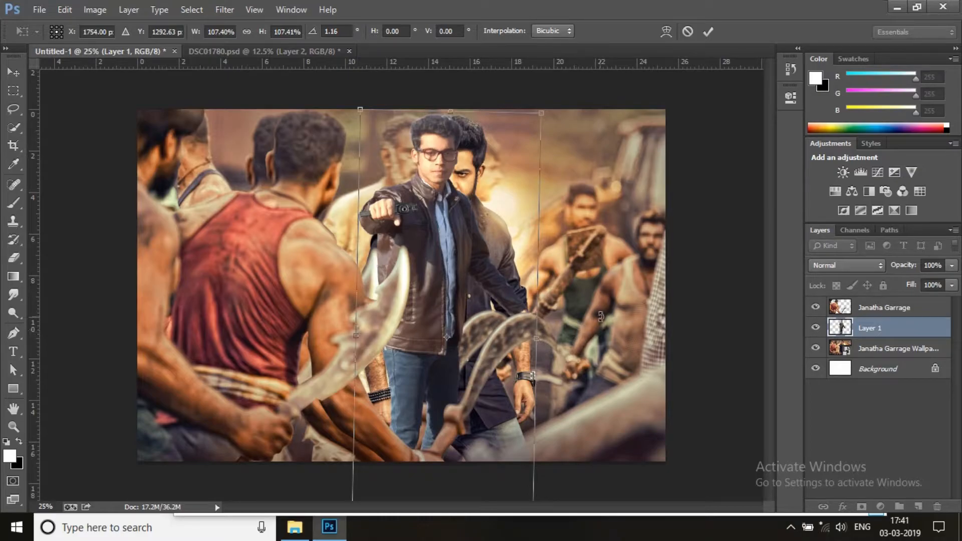
mouse_move(488, 283)
mouse_down()
mouse_move(497, 268)
mouse_move(491, 289)
mouse_up()
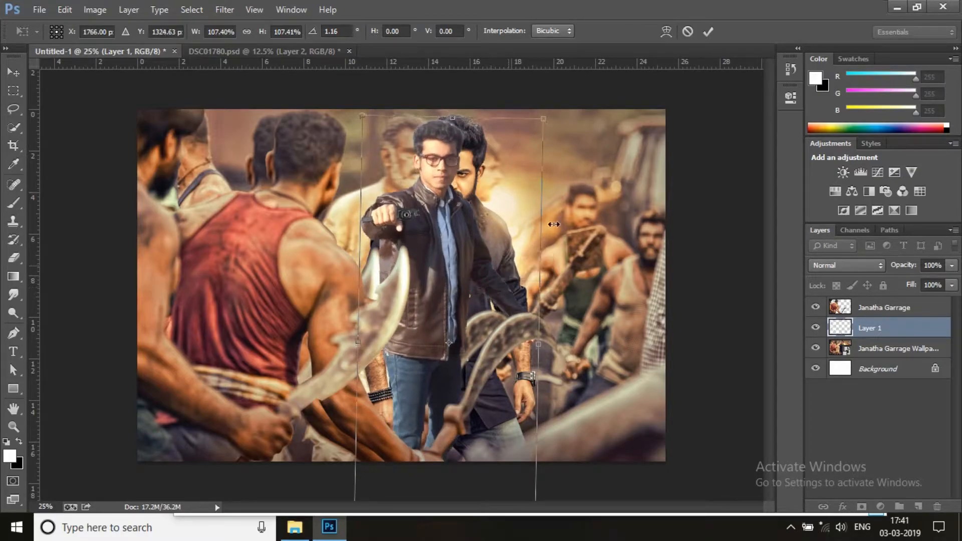
drag(507, 106, 504, 106)
click(709, 33)
Rasterize the Janatha Garrage Wallpapers layer
key(z)
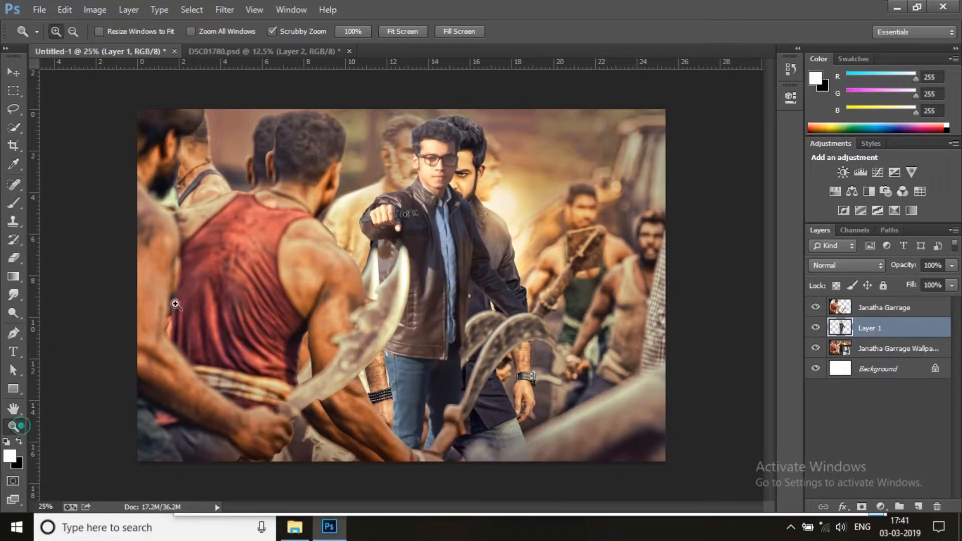
click(506, 136)
click(506, 137)
click(540, 170)
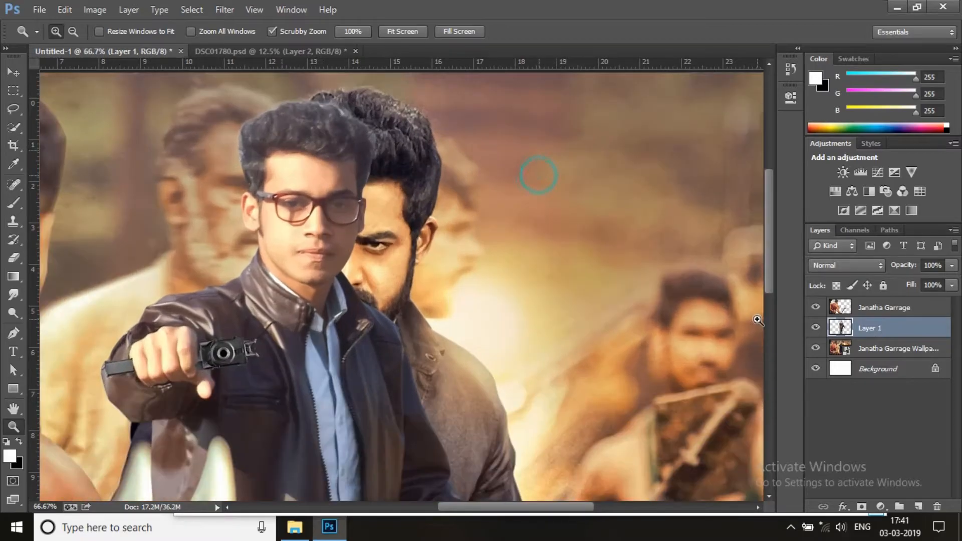
click(873, 349)
right_click(873, 349)
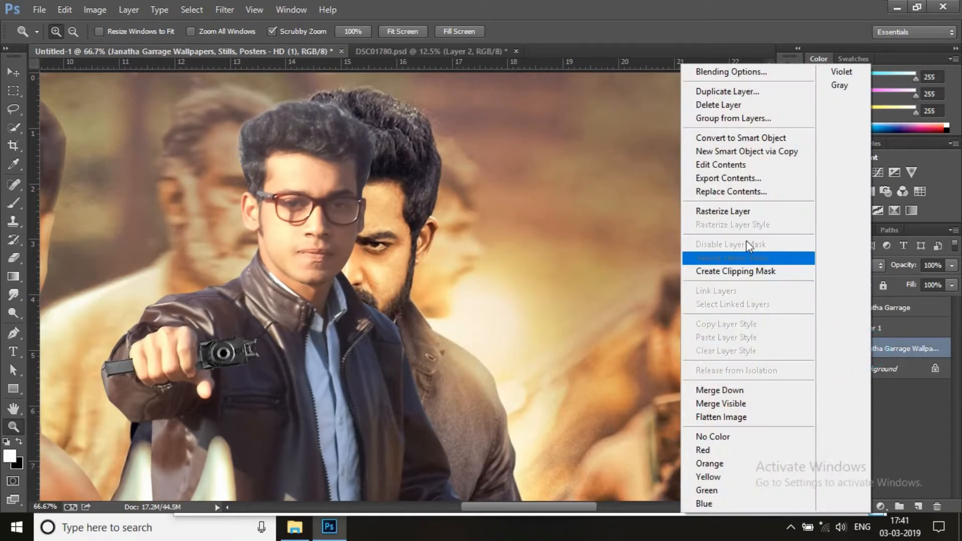
click(732, 210)
Clone blurred background over the bearded hero's head and hair with a 250 px Clone Stamp at 64% opacity
click(13, 221)
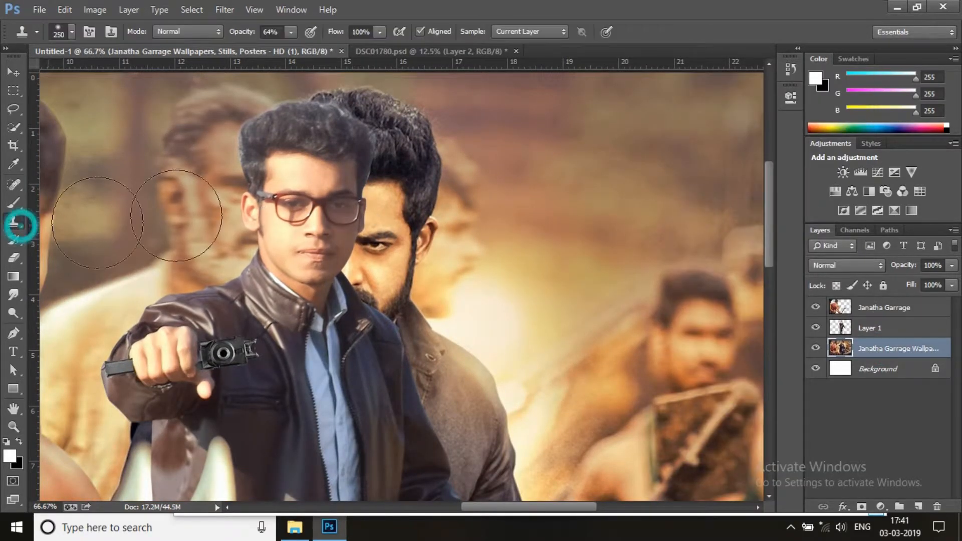
alt+click(490, 182)
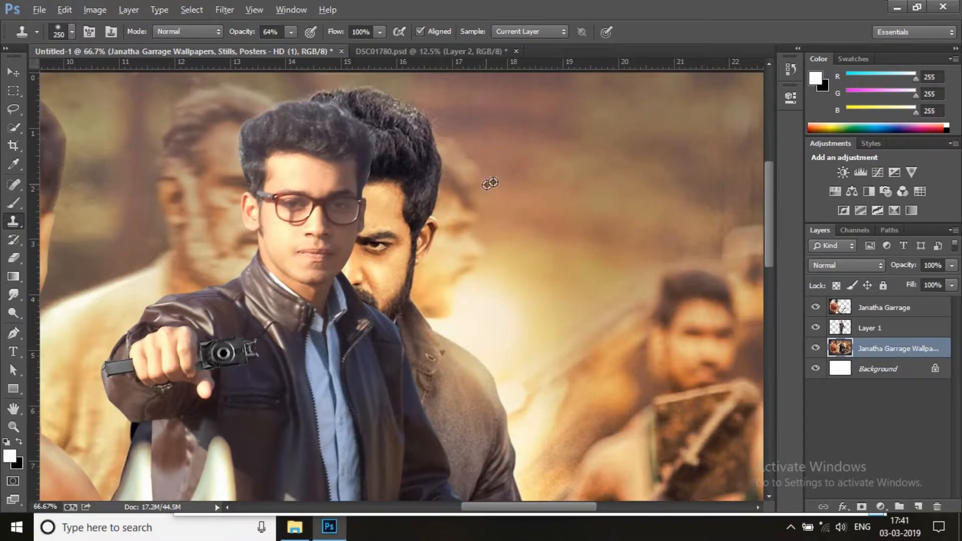
mouse_move(493, 183)
mouse_down()
mouse_move(477, 185)
mouse_move(461, 161)
mouse_move(456, 230)
mouse_move(421, 224)
mouse_move(420, 250)
mouse_up()
alt+click(502, 169)
mouse_move(438, 194)
mouse_down()
mouse_move(400, 207)
mouse_move(382, 141)
mouse_move(462, 151)
mouse_move(415, 140)
mouse_move(421, 180)
mouse_move(408, 222)
mouse_move(425, 260)
mouse_move(399, 261)
mouse_move(408, 275)
mouse_move(468, 269)
mouse_move(445, 266)
mouse_move(400, 236)
mouse_move(382, 240)
mouse_move(464, 215)
mouse_move(382, 284)
mouse_move(343, 248)
mouse_move(386, 211)
mouse_up()
alt+click(559, 221)
mouse_move(449, 159)
mouse_down()
mouse_move(389, 133)
mouse_move(339, 214)
mouse_move(387, 136)
mouse_move(339, 112)
mouse_move(351, 139)
mouse_move(453, 135)
mouse_up()
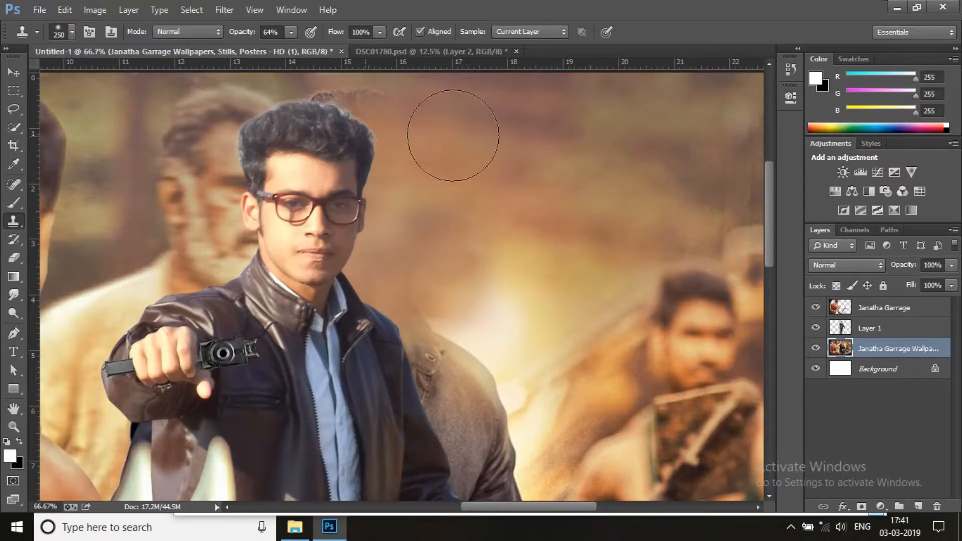
alt+click(495, 118)
mouse_move(401, 115)
mouse_down()
mouse_move(333, 108)
mouse_move(372, 99)
mouse_move(342, 107)
mouse_move(434, 159)
mouse_move(384, 113)
mouse_move(296, 105)
mouse_move(349, 103)
mouse_up()
alt+click(498, 152)
alt+click(506, 168)
Clone background over the bearded hero's shoulder and upper body, reducing the Clone Stamp brush to 150 px
scroll(468, 226, down, 4)
alt+click(502, 148)
drag(446, 193, 501, 335)
alt+click(542, 224)
scroll(504, 340, down, 2)
key(bracketleft)
key(bracketleft)
key(bracketleft)
mouse_move(502, 225)
mouse_down()
mouse_move(554, 271)
mouse_move(543, 303)
mouse_up()
drag(464, 304, 451, 321)
Clone background over the bearded hero's arm, hand and waist next to the man's sleeve and jacket
alt+click(498, 194)
drag(421, 280, 411, 441)
drag(458, 384, 445, 249)
drag(524, 296, 526, 336)
alt+click(582, 309)
drag(526, 353, 538, 471)
alt+click(566, 452)
alt+click(548, 438)
drag(496, 351, 458, 441)
drag(391, 305, 415, 426)
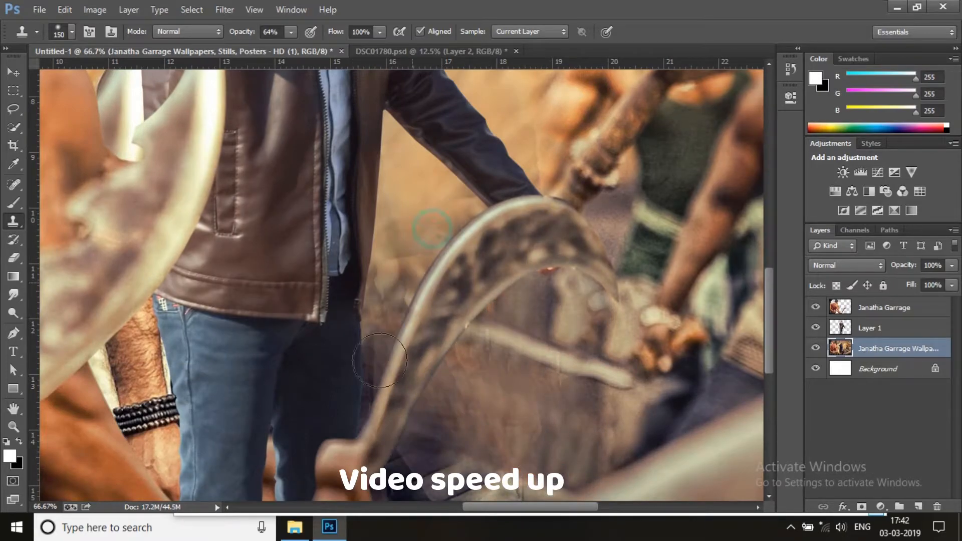
Clone ground texture over the remains of the bearded hero's legs and shirt around the curved blade
drag(381, 330, 396, 466)
drag(489, 422, 483, 274)
drag(376, 320, 441, 401)
drag(466, 370, 549, 314)
drag(511, 363, 366, 416)
drag(516, 294, 483, 471)
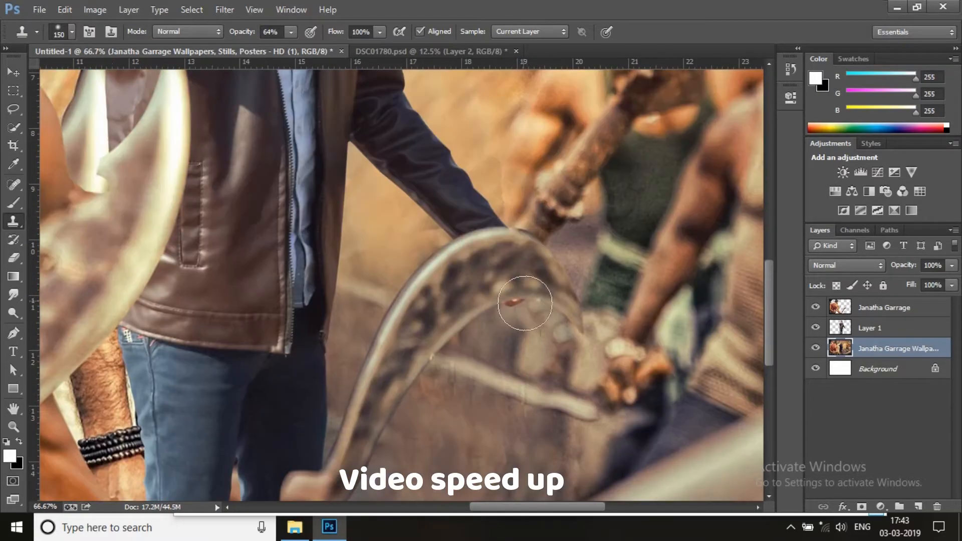
Clone background over the hero's beaded wrist between the large blade and the man's jeans
drag(301, 110, 551, 451)
key(z)
alt+click(282, 285)
click(370, 400)
click(14, 221)
alt+click(168, 286)
mouse_move(369, 295)
mouse_down()
mouse_move(379, 313)
mouse_move(391, 294)
mouse_up()
alt+click(90, 288)
mouse_move(401, 345)
mouse_down()
mouse_move(410, 318)
mouse_move(421, 341)
mouse_up()
alt+click(114, 258)
alt+click(419, 318)
Clean up the gap between the foreground arm and the jeans with a 90 px Clone Stamp brush
drag(391, 305, 411, 215)
key([)
key([)
key([)
alt+click(426, 292)
mouse_move(361, 270)
mouse_down()
mouse_move(416, 343)
mouse_move(433, 401)
mouse_up()
alt+click(384, 193)
drag(416, 316, 436, 431)
click(388, 307)
drag(416, 380, 443, 464)
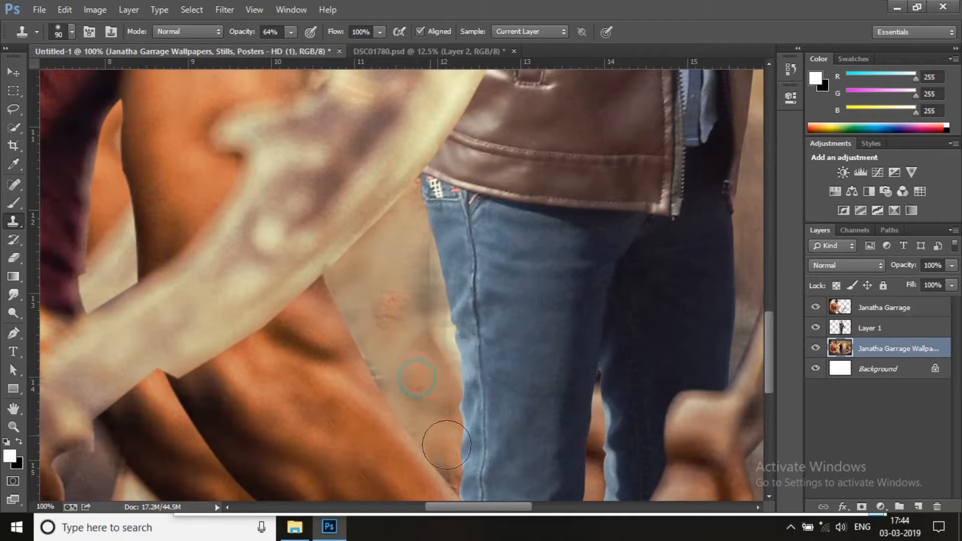
alt+click(404, 283)
drag(432, 375, 443, 469)
drag(401, 274, 396, 311)
click(238, 368)
key(z)
right_click(333, 317)
click(349, 319)
click(393, 329)
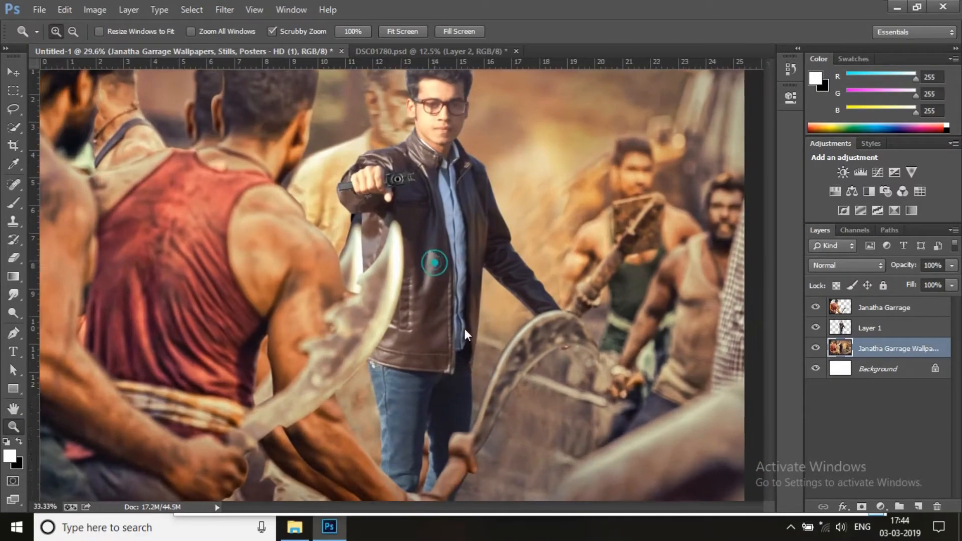
right_click(441, 323)
click(509, 417)
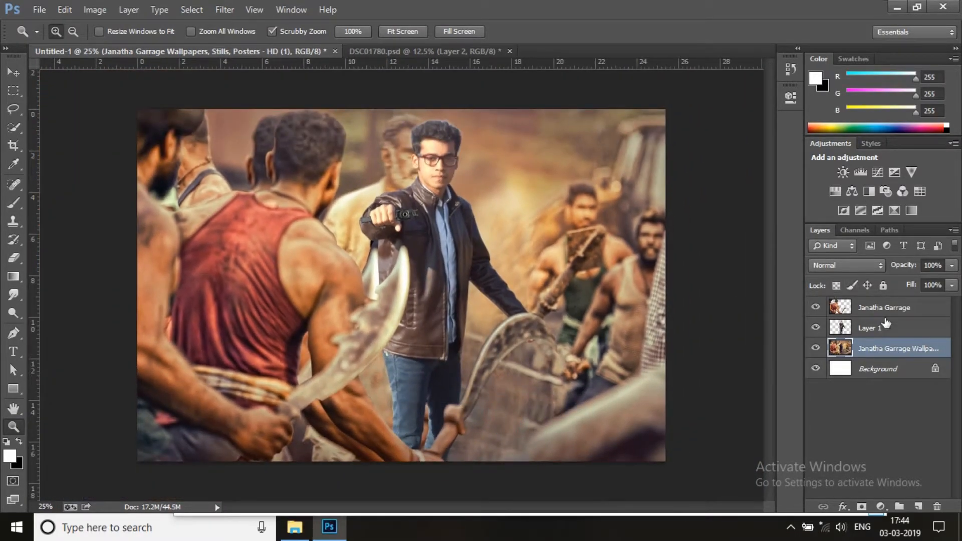
Clone dark ground texture over the extra arm and cream cloth below the foreground man's forearm, using a Clone Stamp brush enlarged to 125 px
drag(345, 436, 83, 366)
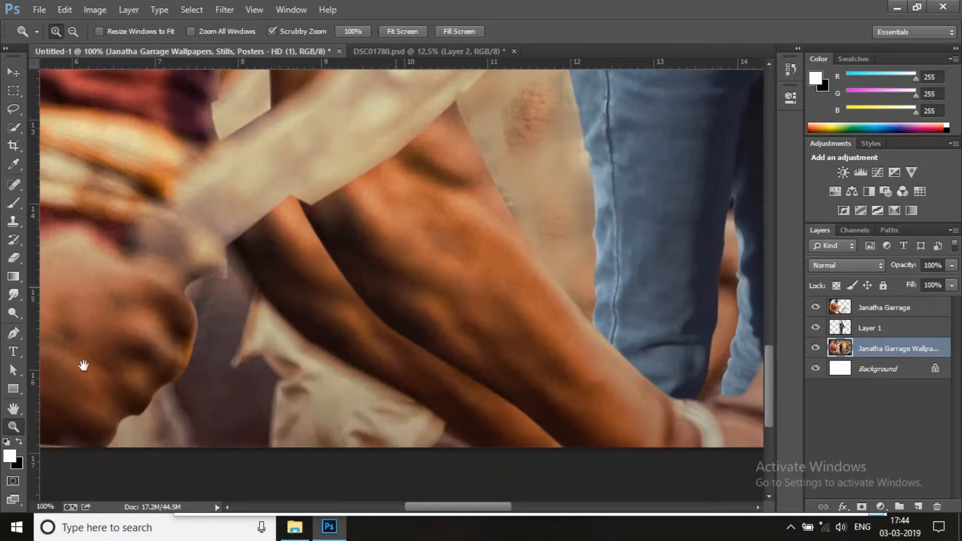
click(14, 222)
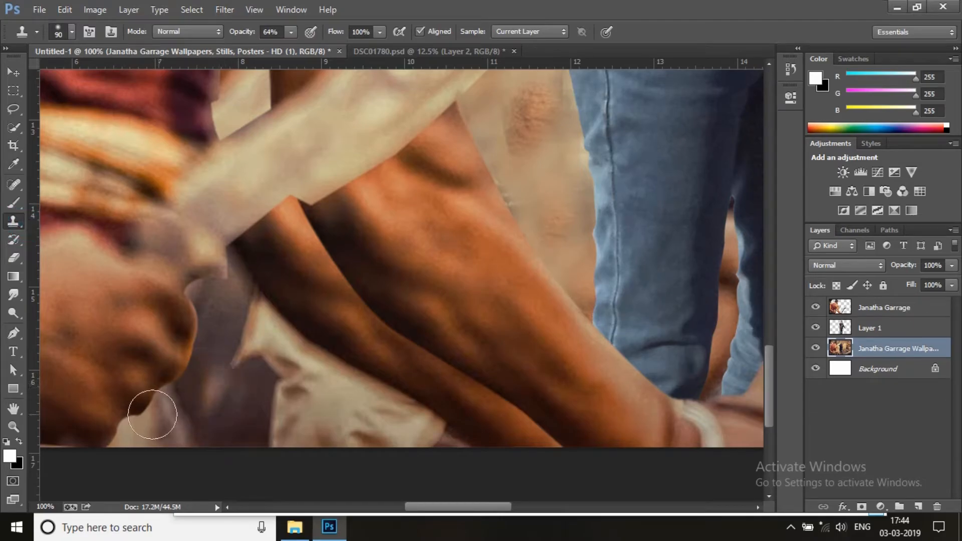
drag(196, 441, 175, 431)
alt+click(241, 428)
key(bracketright)
key(bracketright)
alt+click(234, 415)
mouse_move(279, 426)
mouse_down()
mouse_move(381, 421)
mouse_move(266, 316)
mouse_move(391, 424)
mouse_move(516, 425)
mouse_up()
alt+click(249, 411)
alt+click(415, 399)
drag(316, 270, 401, 390)
mouse_move(321, 251)
mouse_down()
mouse_move(265, 266)
mouse_move(290, 256)
mouse_up()
alt+click(299, 412)
drag(432, 414, 500, 425)
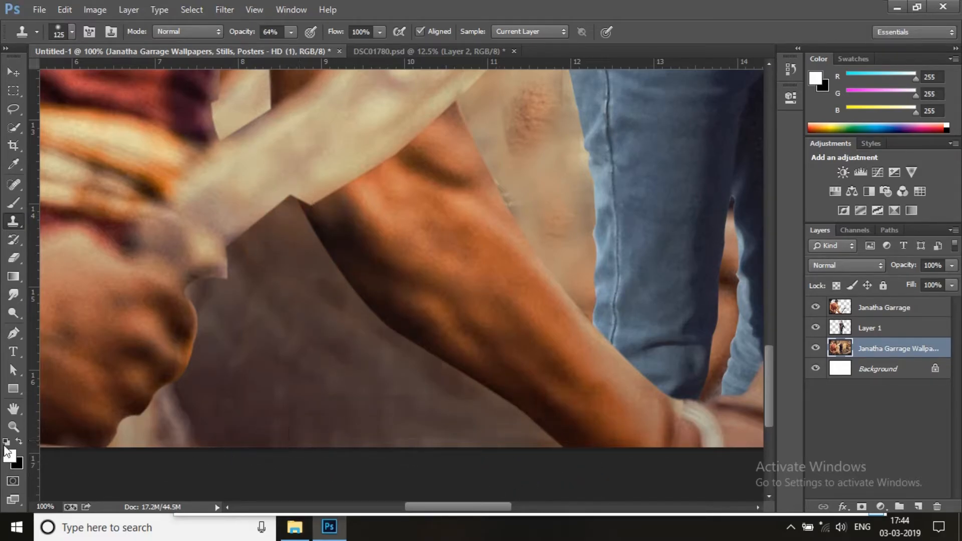
Apply the Camera Raw Filter with Clarity +36 to the Janatha Garrage wallpaper layer
click(14, 426)
right_click(402, 314)
click(425, 323)
right_click(436, 269)
click(470, 359)
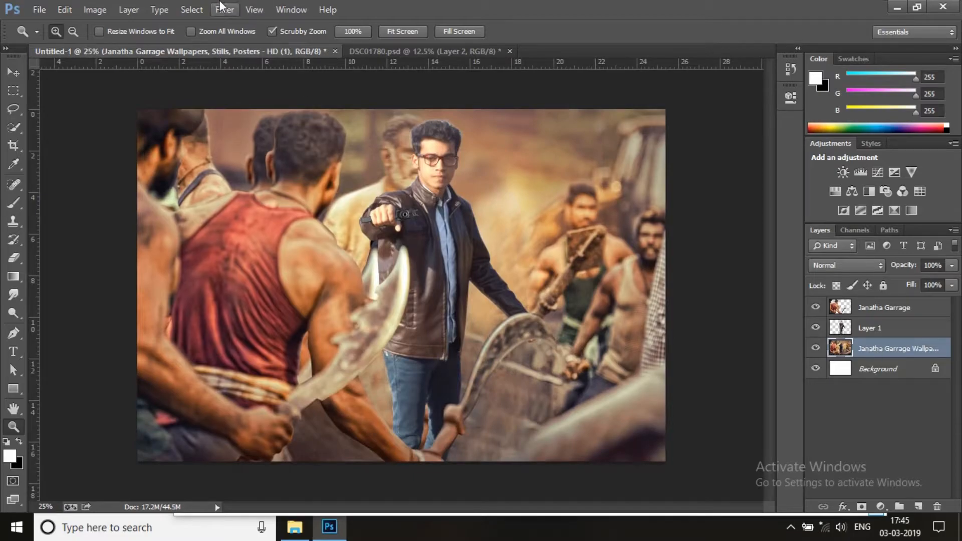
click(224, 9)
click(254, 89)
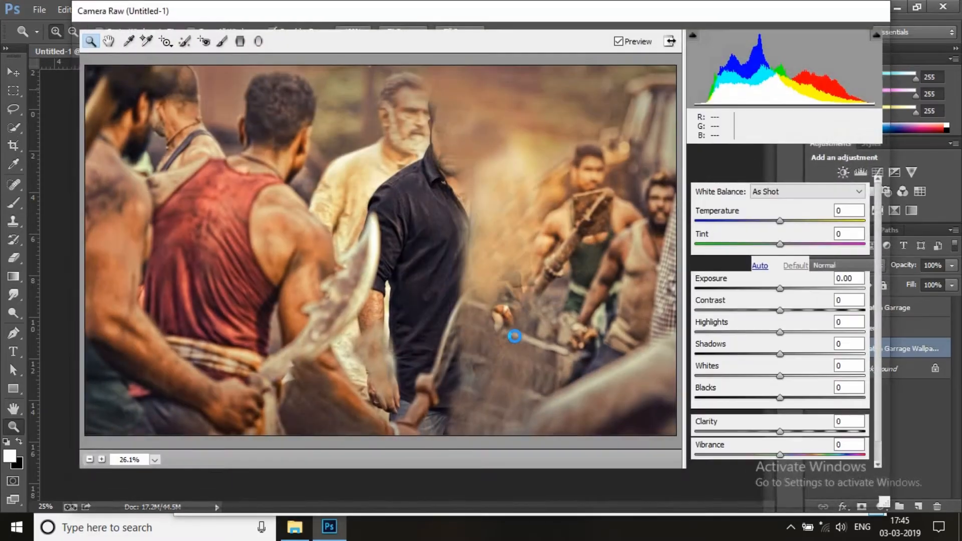
drag(801, 439, 810, 441)
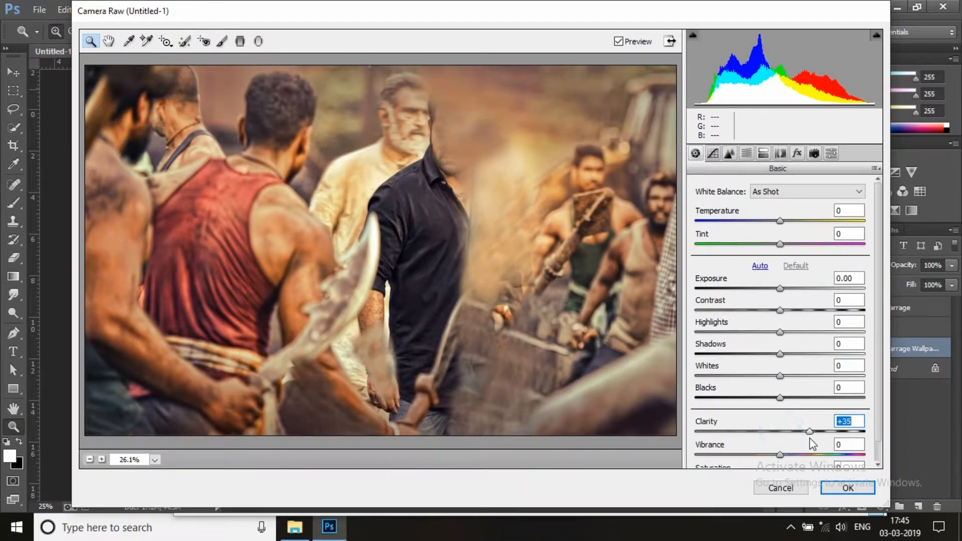
click(842, 488)
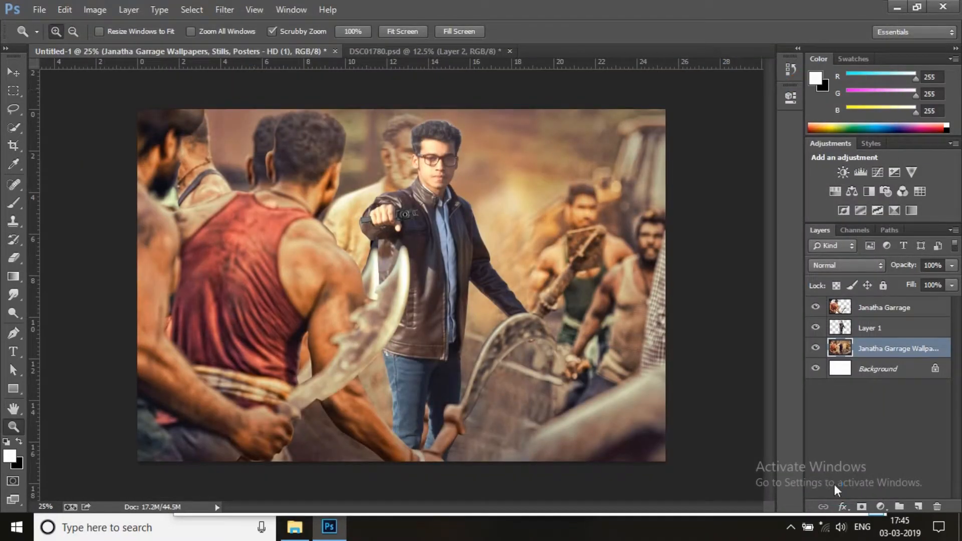
Raise the Clarity of the Janatha Garrage foreground layer with the Camera Raw Filter
click(868, 312)
click(224, 10)
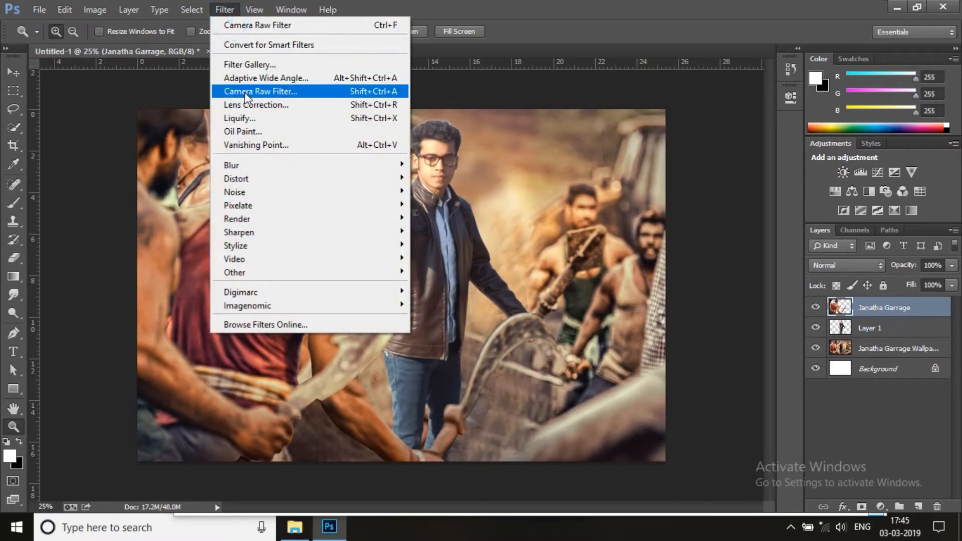
click(245, 92)
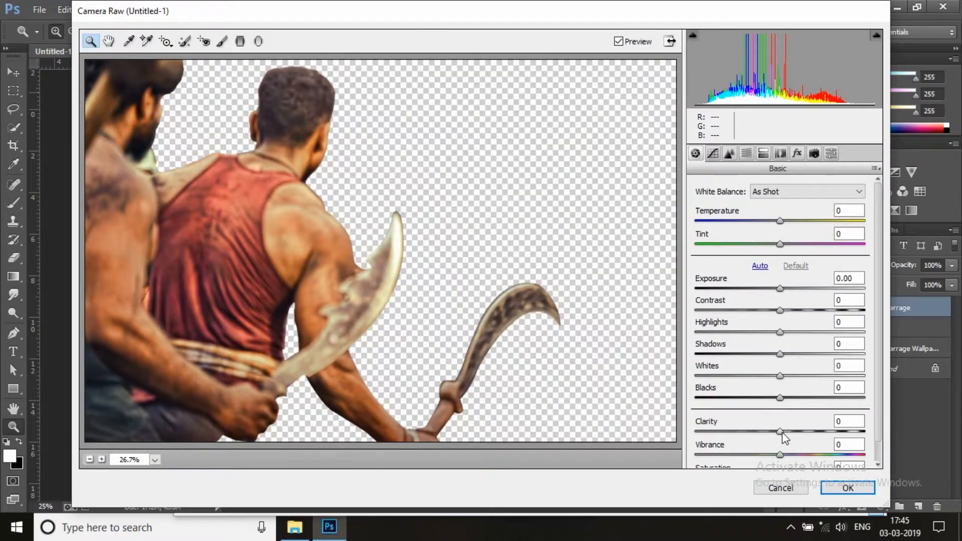
drag(780, 432, 811, 433)
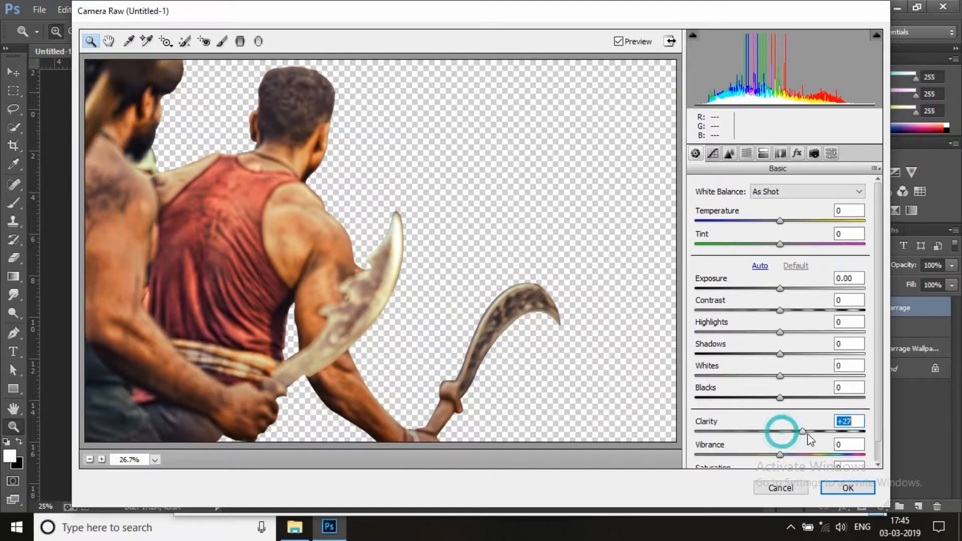
click(831, 488)
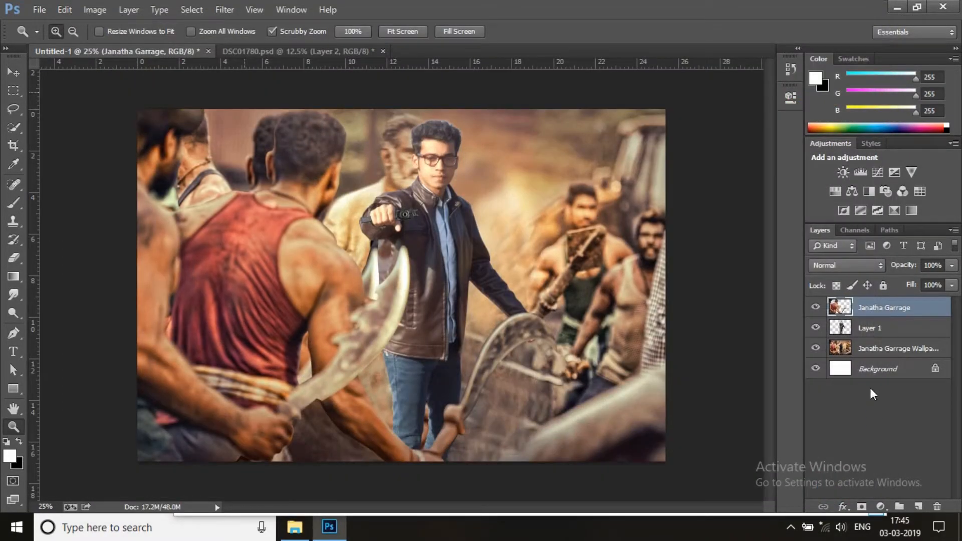
Blur the Janatha Garrage wallpaper layer with a Gaussian Blur of 5.5 pixels radius
click(877, 351)
click(225, 9)
mouse_move(246, 166)
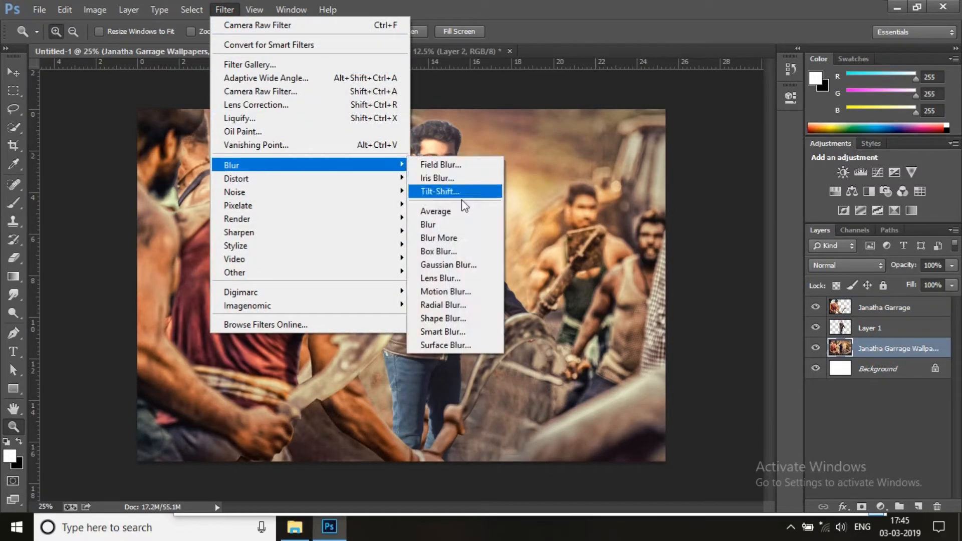
click(470, 259)
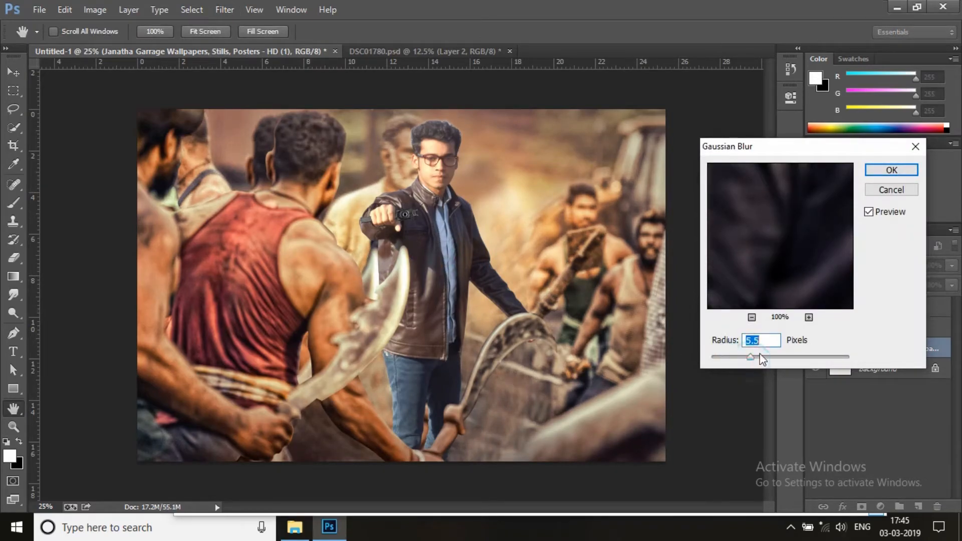
click(890, 173)
Smudge the crown and upper edge of the man's hair on Layer 1 with a 30 px brush at 47% strength
click(13, 426)
click(436, 120)
click(464, 122)
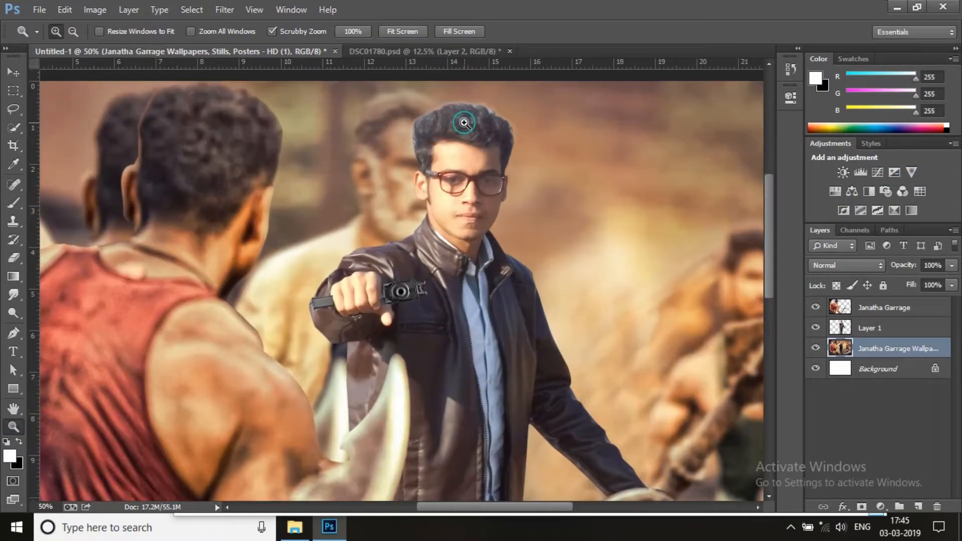
click(464, 122)
click(515, 123)
drag(669, 194, 658, 253)
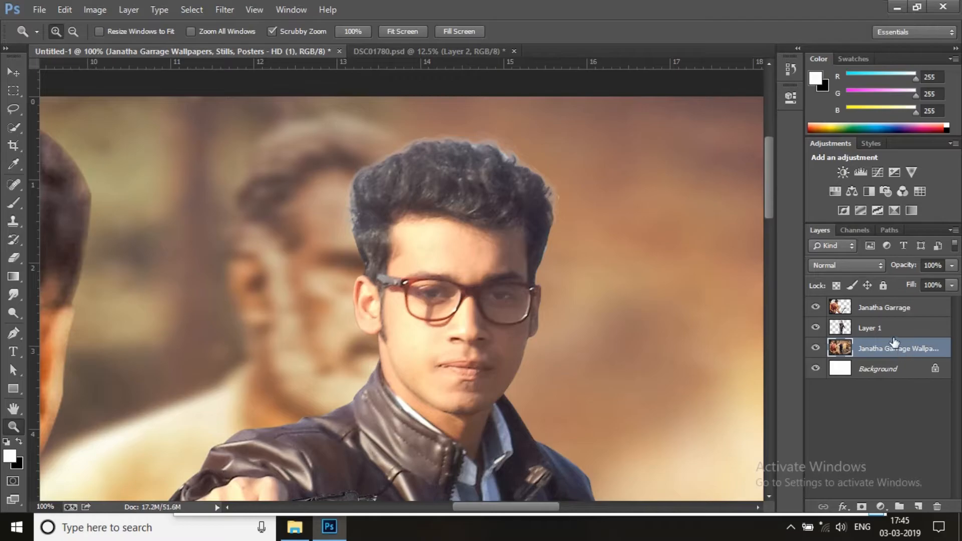
click(874, 328)
click(13, 294)
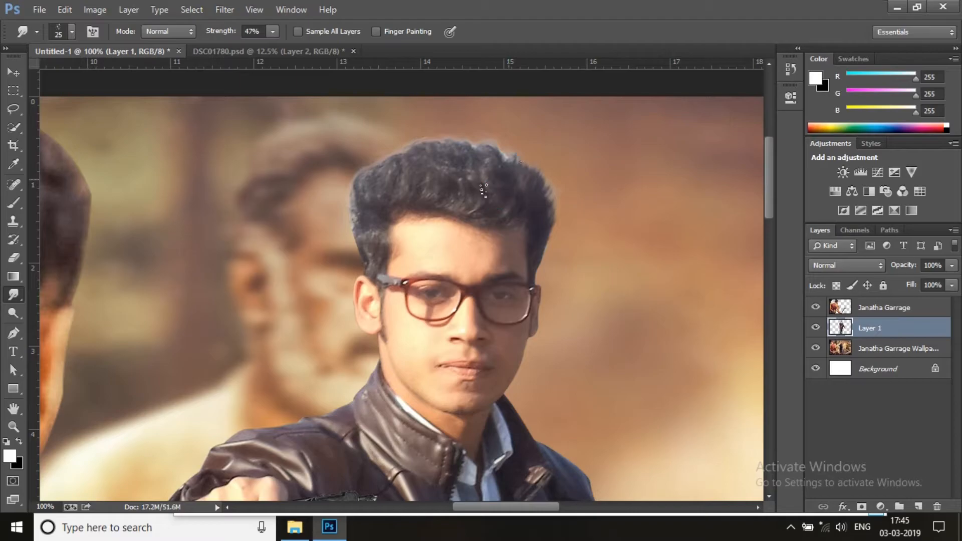
drag(473, 200, 471, 185)
mouse_move(386, 204)
mouse_down()
mouse_move(380, 191)
mouse_move(365, 214)
mouse_up()
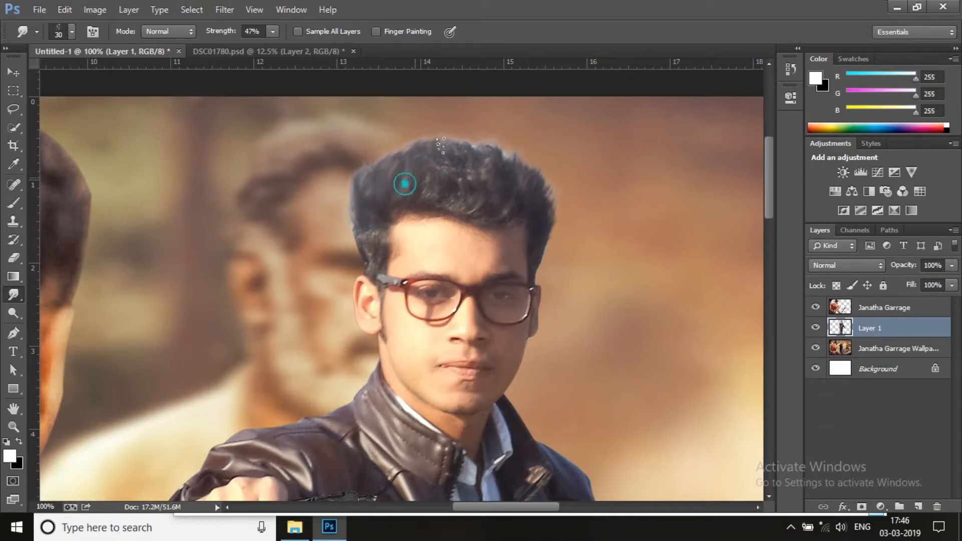
drag(471, 191, 501, 141)
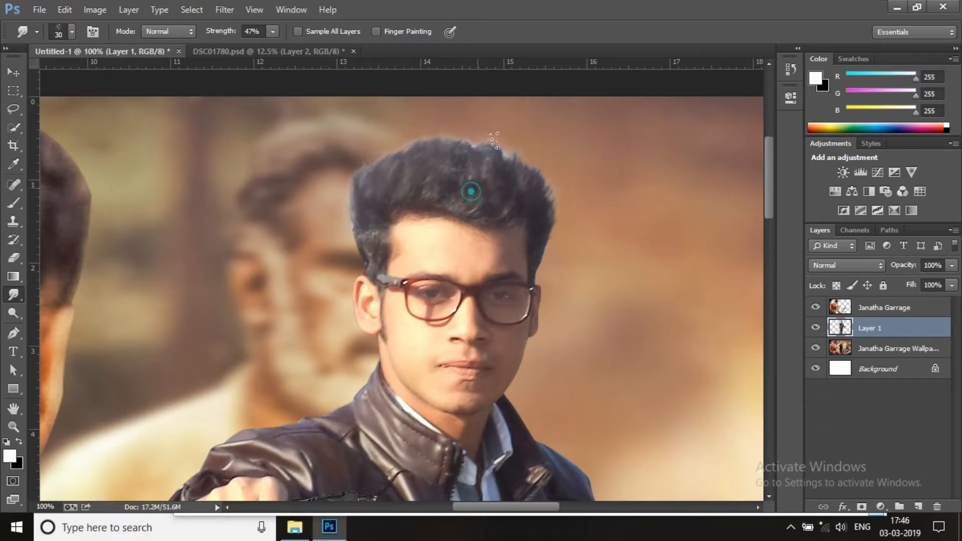
drag(439, 187, 446, 183)
drag(385, 181, 410, 129)
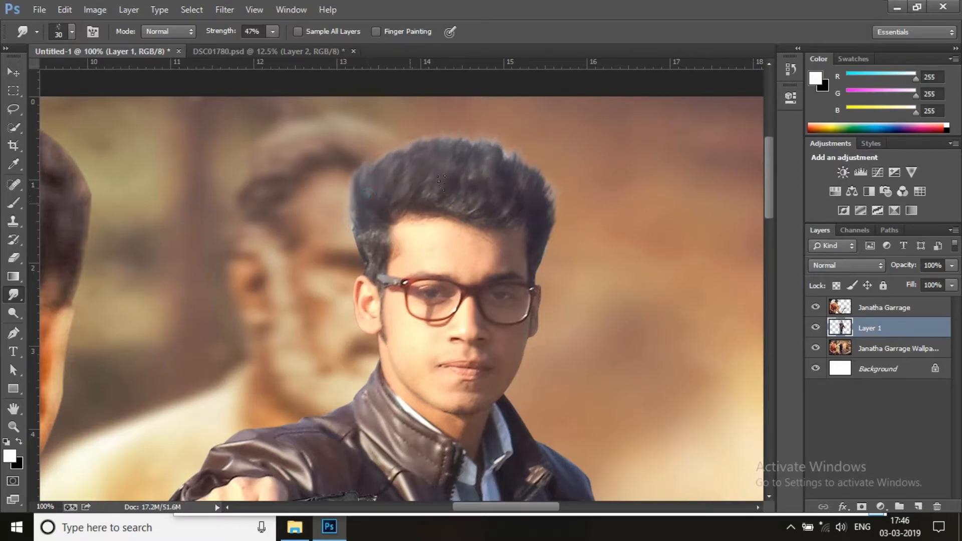
Smudge the hairline above the man's forehead and the hair along both sides of his head
drag(433, 221, 485, 188)
drag(535, 219, 520, 177)
mouse_move(362, 231)
mouse_down()
mouse_move(354, 244)
mouse_move(373, 270)
mouse_up()
mouse_move(379, 236)
mouse_down()
mouse_move(370, 265)
mouse_move(353, 256)
mouse_up()
mouse_move(536, 240)
mouse_down()
mouse_move(537, 256)
mouse_move(544, 251)
mouse_up()
click(377, 167)
Blur the Janatha Garrage foreground layer with a Gaussian Blur of 8.8 pixels radius
click(14, 429)
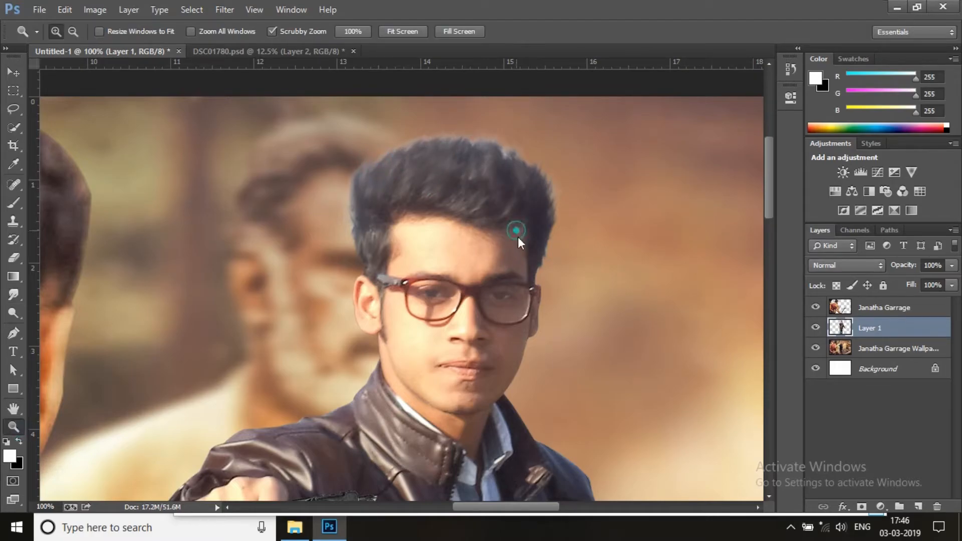
right_click(516, 230)
click(532, 246)
right_click(515, 242)
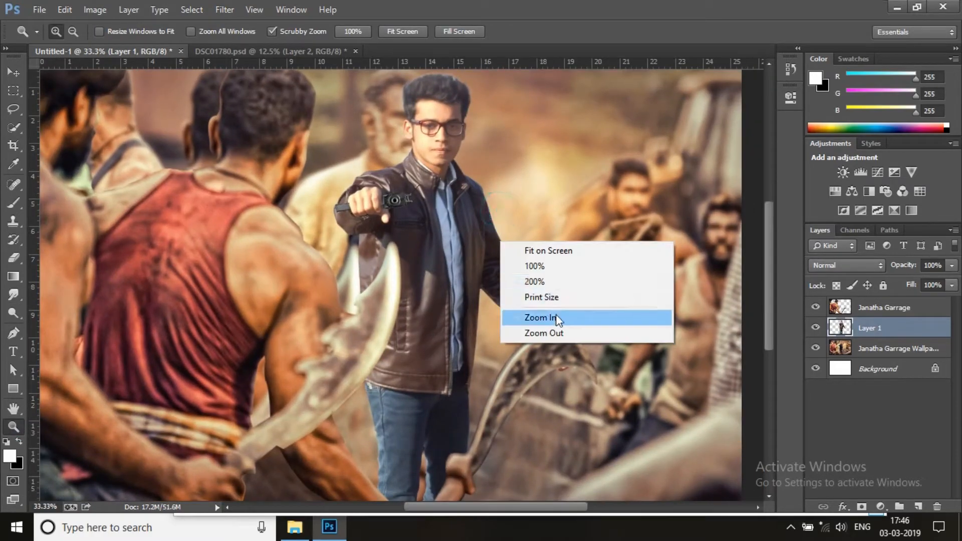
click(565, 335)
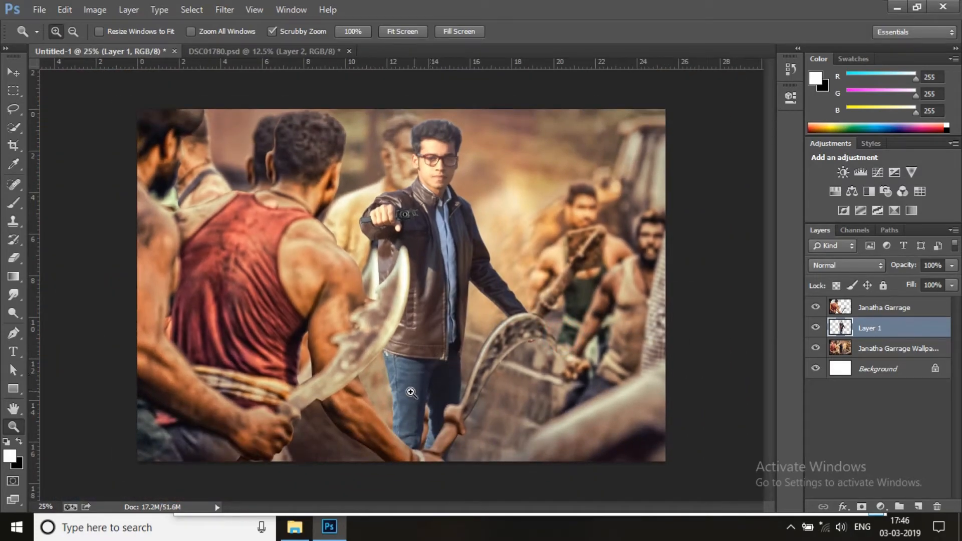
click(861, 312)
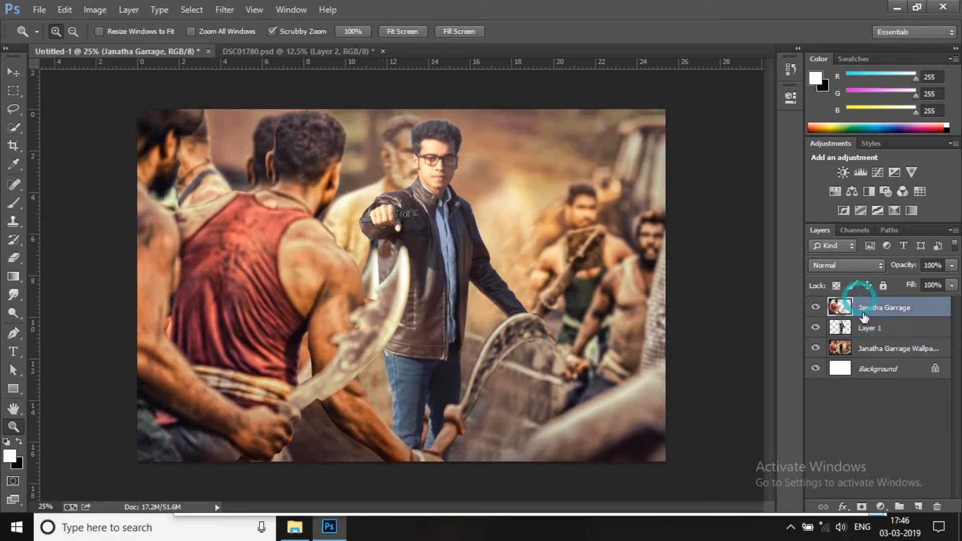
click(225, 9)
mouse_move(251, 166)
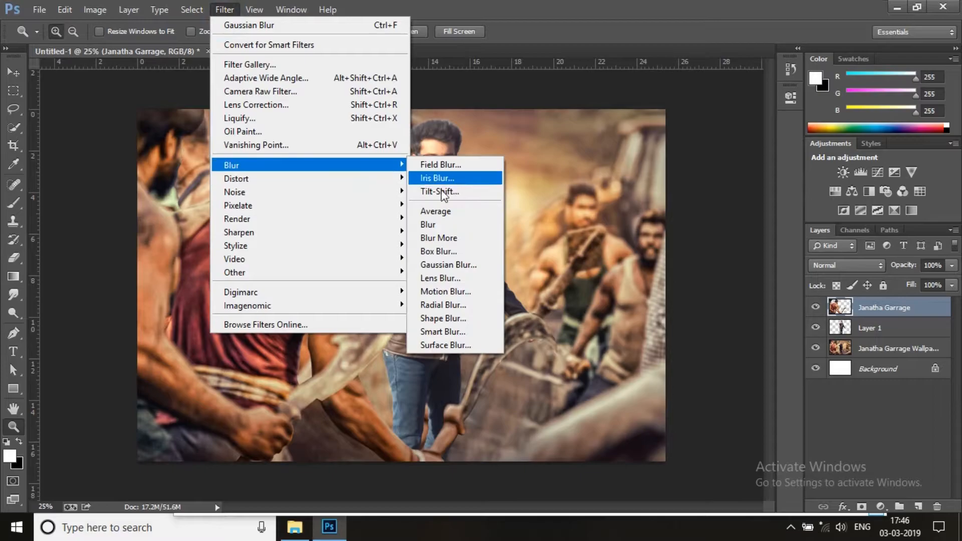
click(484, 265)
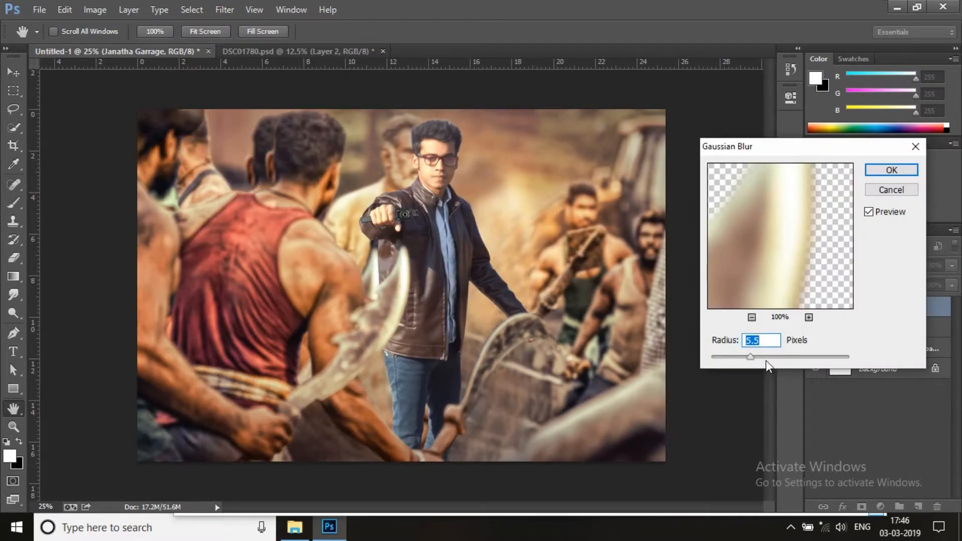
drag(755, 361, 762, 359)
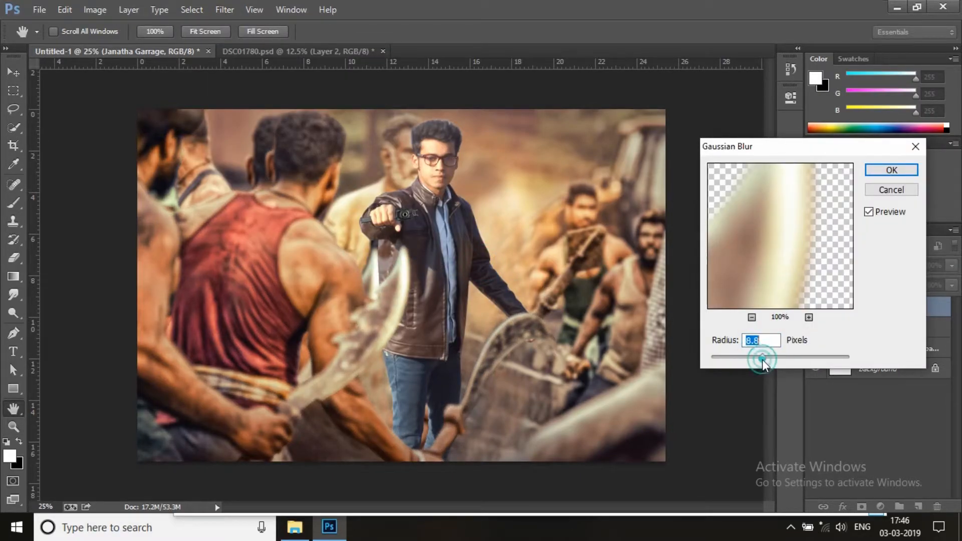
click(889, 170)
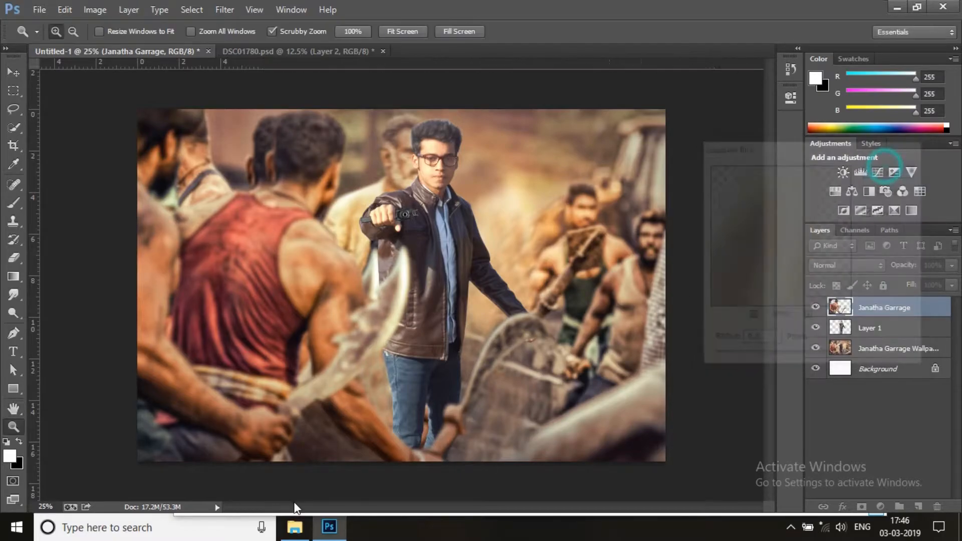
Place the sparks image IMG-20170110-WA0015 over the poster and set its blend mode to Screen
click(295, 527)
drag(418, 248, 144, 188)
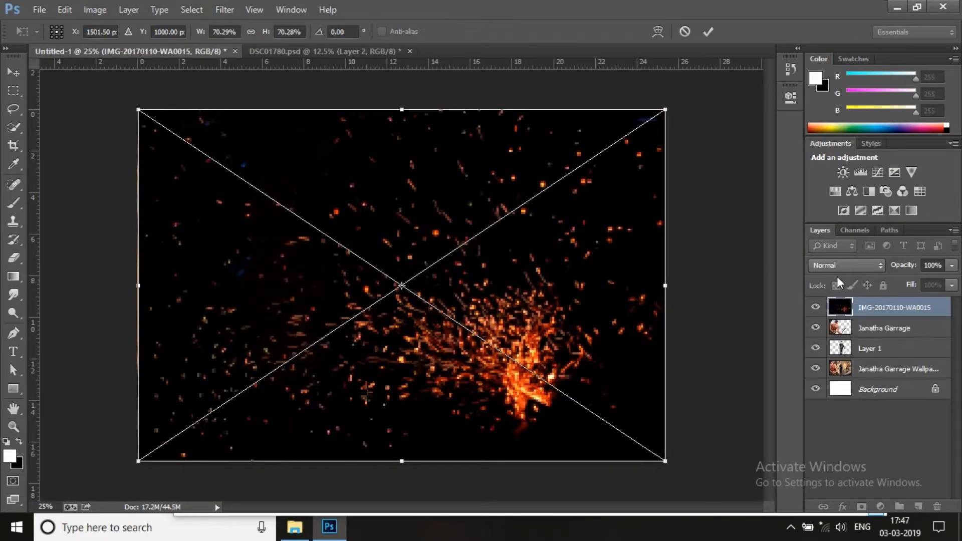
click(843, 265)
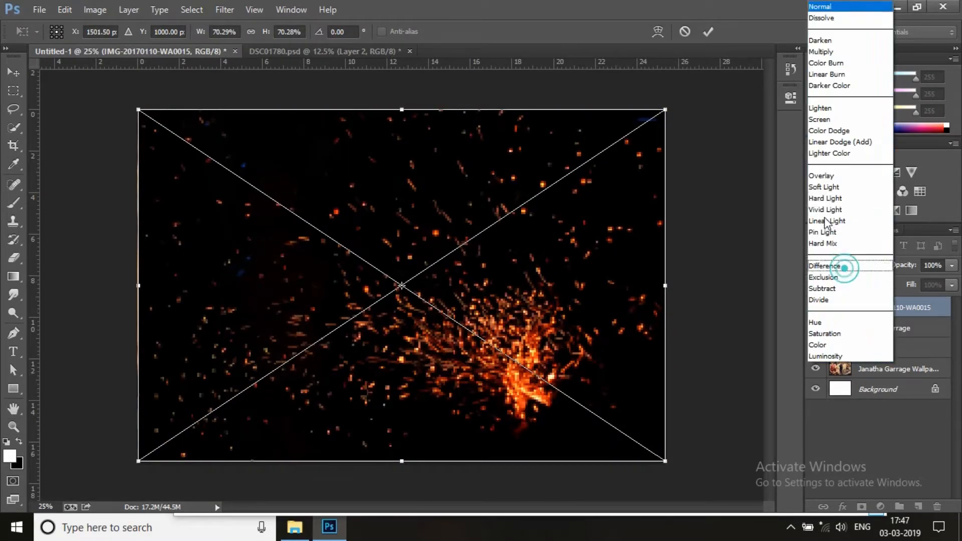
click(830, 126)
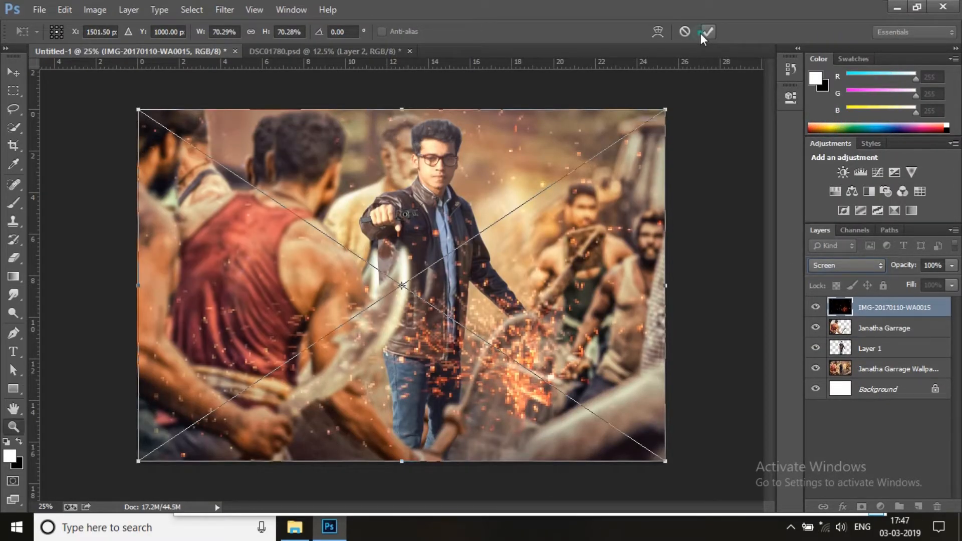
click(707, 32)
Scale the sparks layer down to about 13.8% and position its burst over the man's handgun
key(z)
key(ctrl+t)
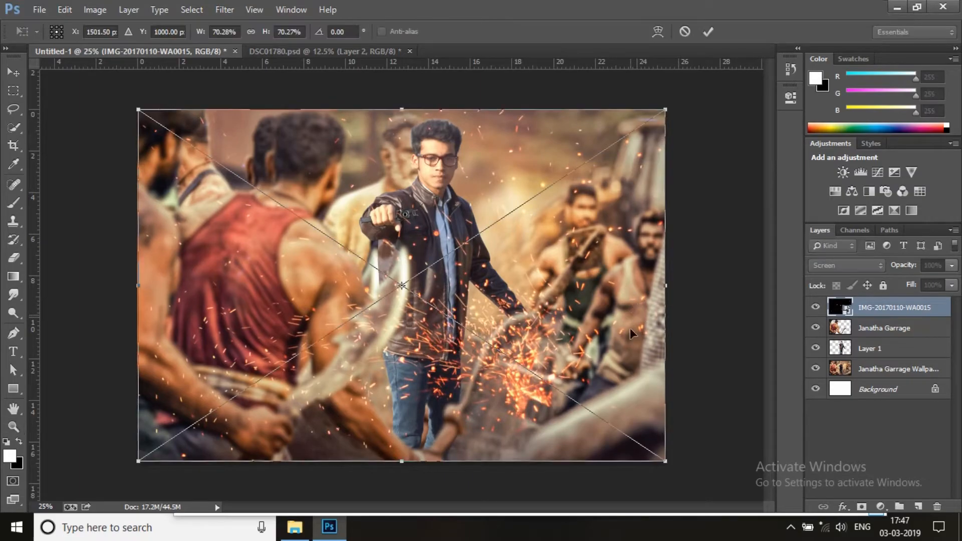
drag(666, 461, 303, 219)
drag(284, 179, 429, 201)
drag(449, 242, 413, 213)
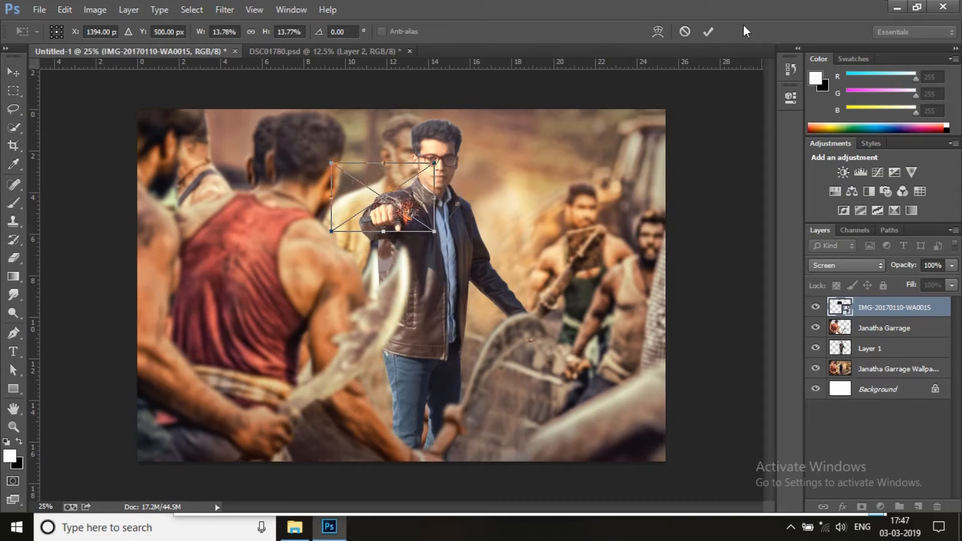
click(708, 31)
key(z)
click(451, 246)
right_click(449, 231)
Open the falling-bullet-shells image as its own document and erase its white background with the Magic Eraser at tolerance 25
click(295, 526)
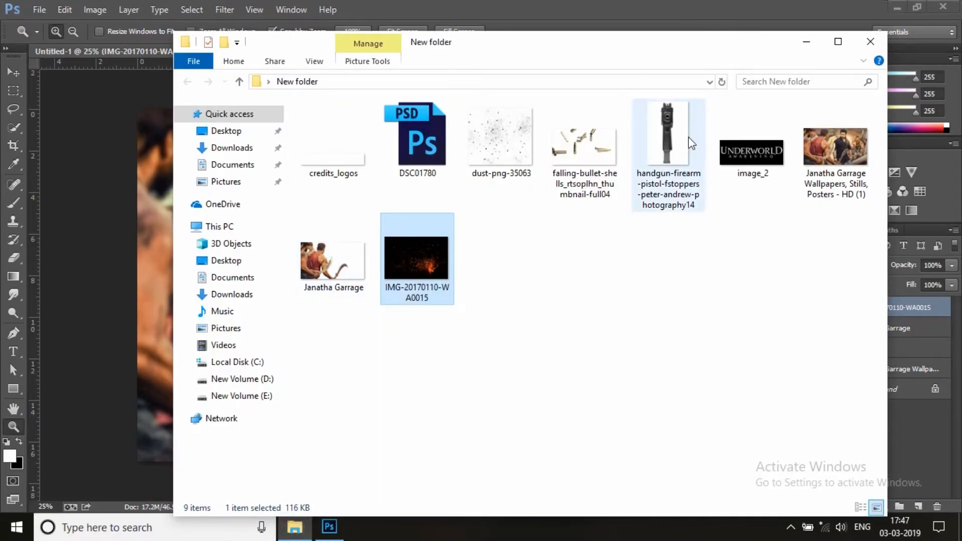
drag(596, 160, 546, 55)
click(16, 259)
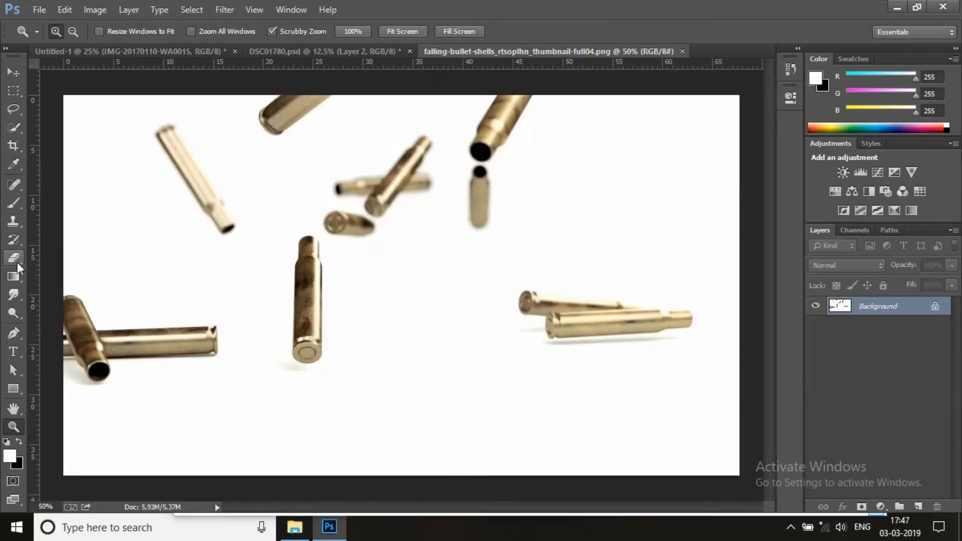
right_click(16, 261)
click(50, 282)
click(395, 275)
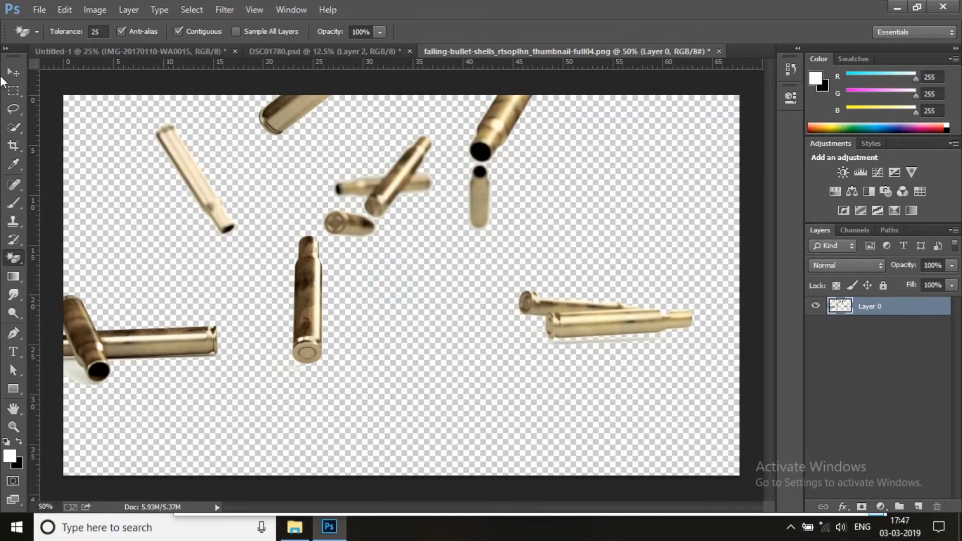
Bring the bullet shells into the poster, scale them down below the man's outstretched fist, and move their layer beneath Janatha Garrage
click(13, 73)
mouse_move(460, 233)
mouse_down()
mouse_move(130, 53)
mouse_move(434, 275)
mouse_up()
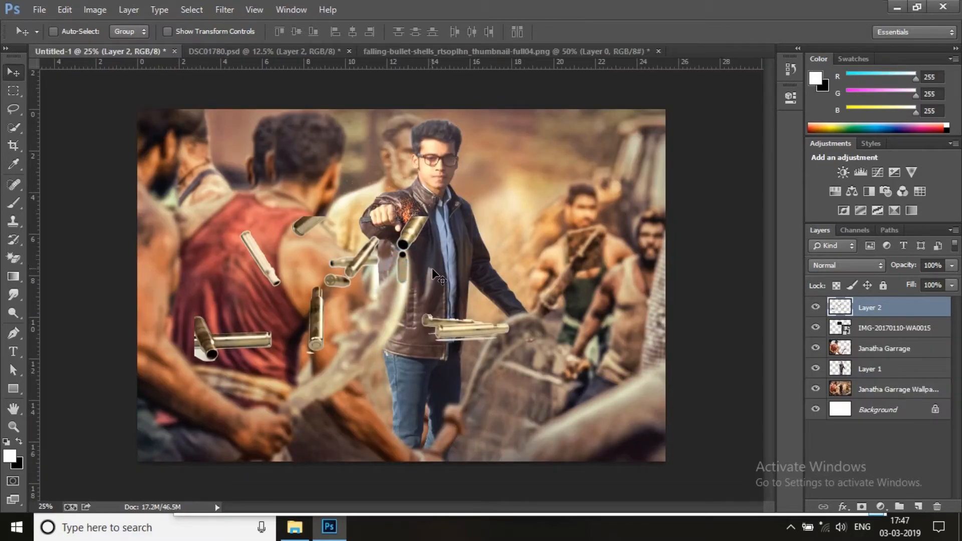
key(ctrl+t)
drag(194, 216, 412, 253)
click(712, 31)
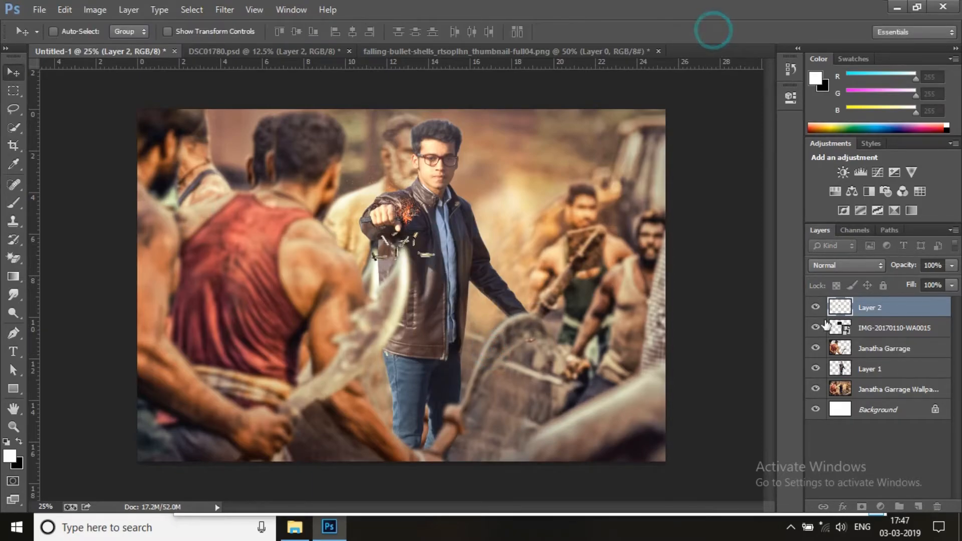
drag(882, 311, 870, 346)
Soften the bullet shells on Layer 2 with a slight Gaussian Blur
click(232, 10)
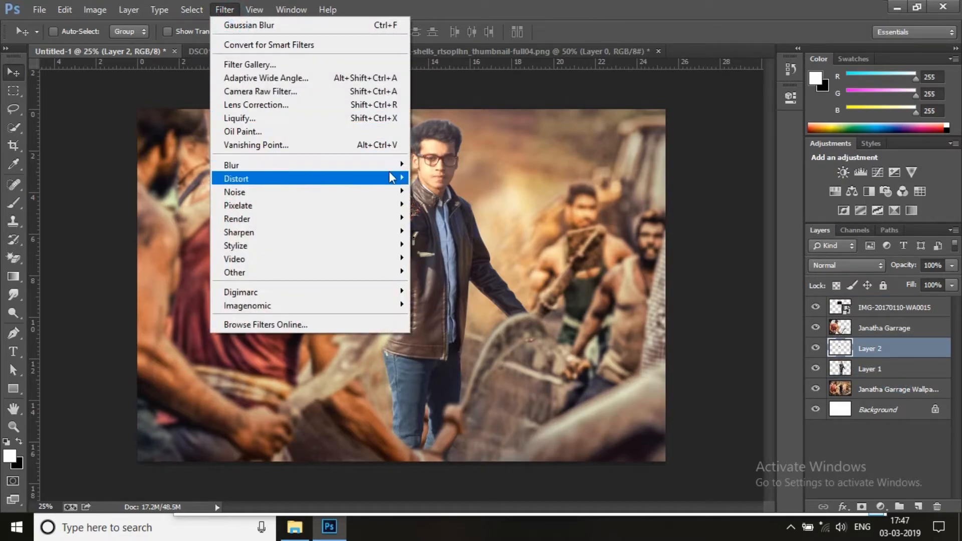
mouse_move(355, 175)
click(497, 264)
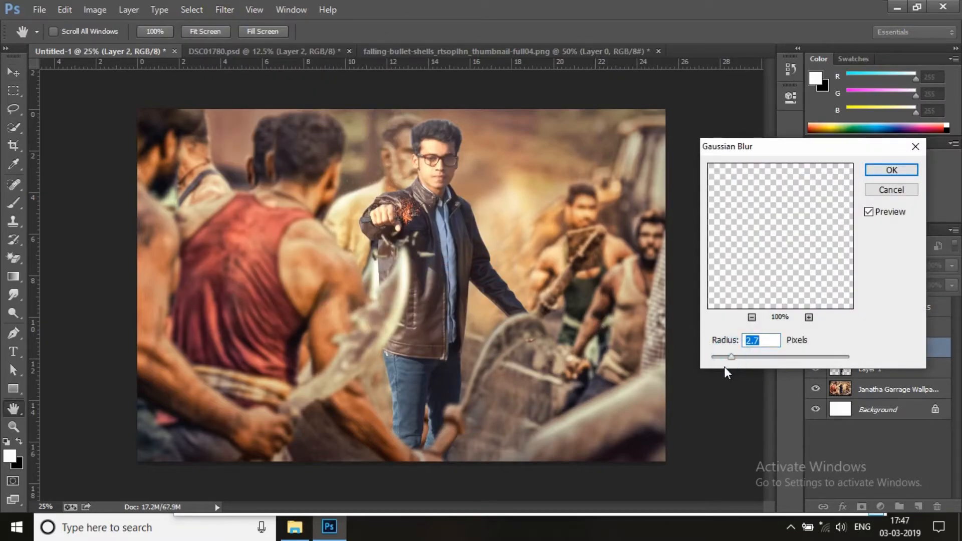
drag(727, 362, 722, 360)
click(884, 173)
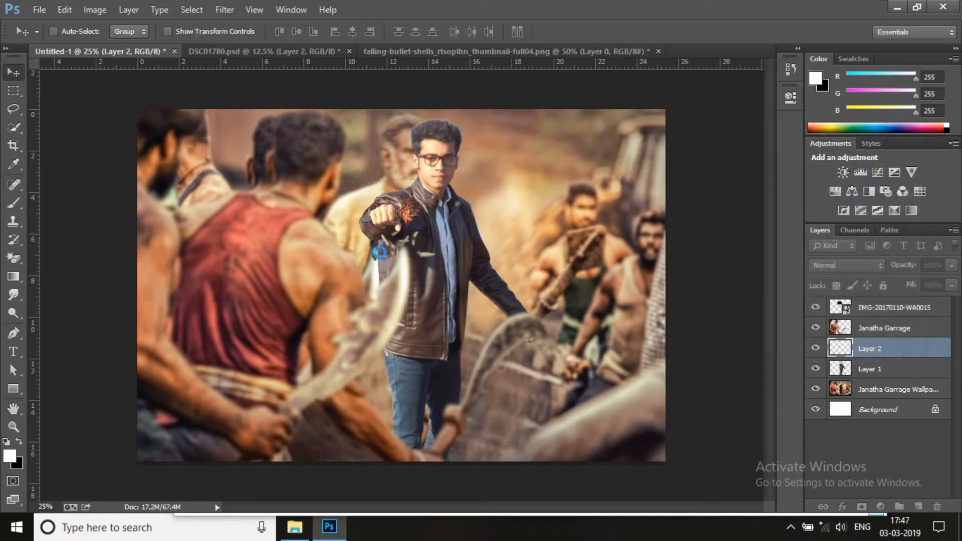
Select Layer 1, which holds the man, for filtering
click(13, 430)
drag(361, 170, 386, 170)
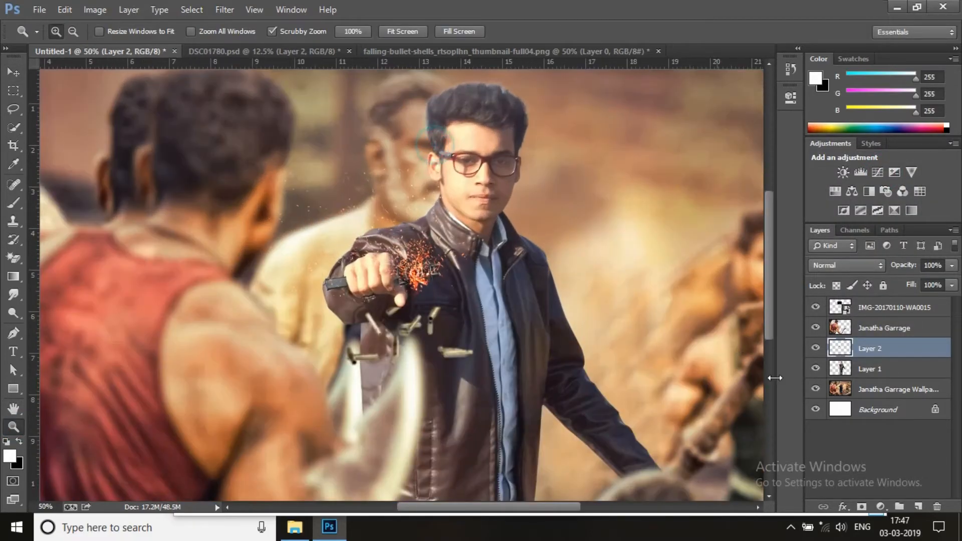
click(878, 388)
click(872, 369)
click(225, 10)
click(270, 109)
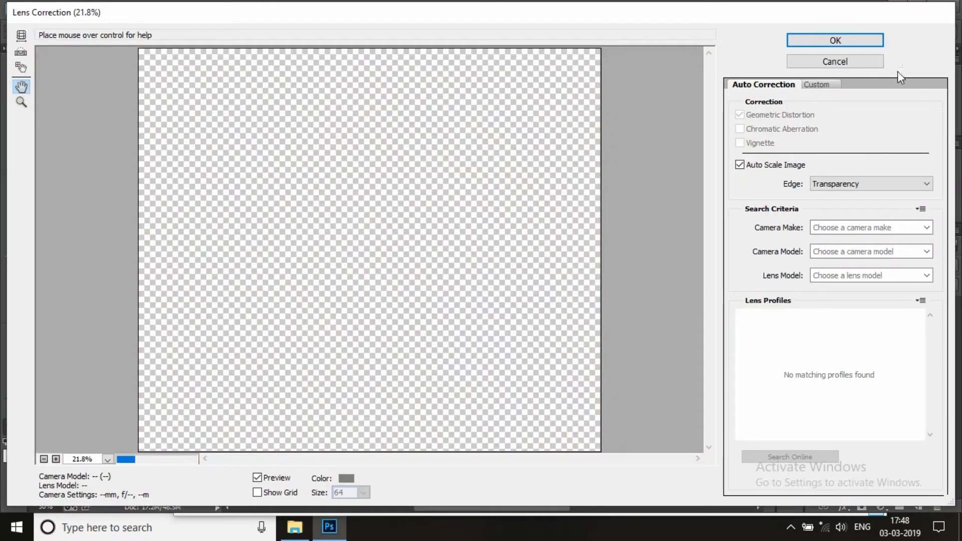
click(835, 62)
Apply the Camera Raw Filter to the man's layer with Clarity +33 and Blacks -10
click(231, 9)
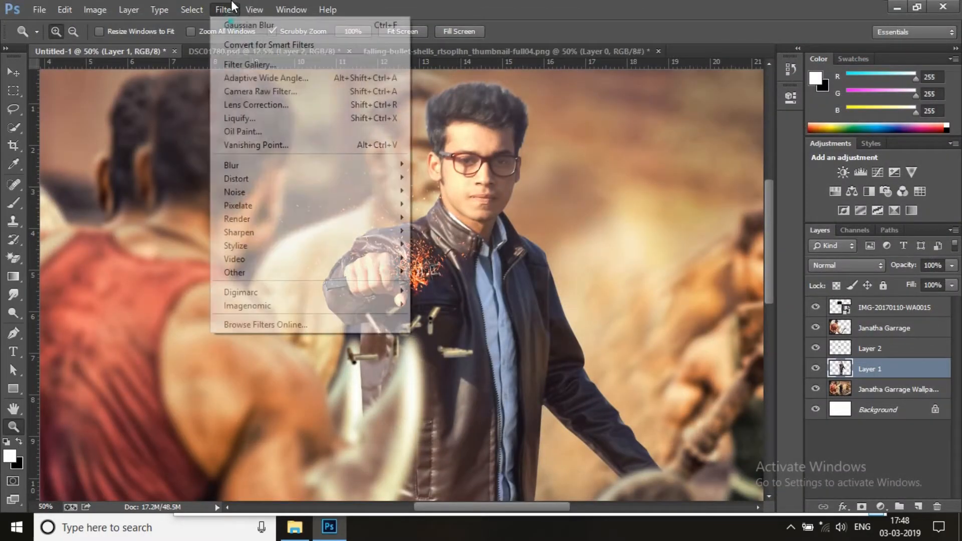
click(270, 92)
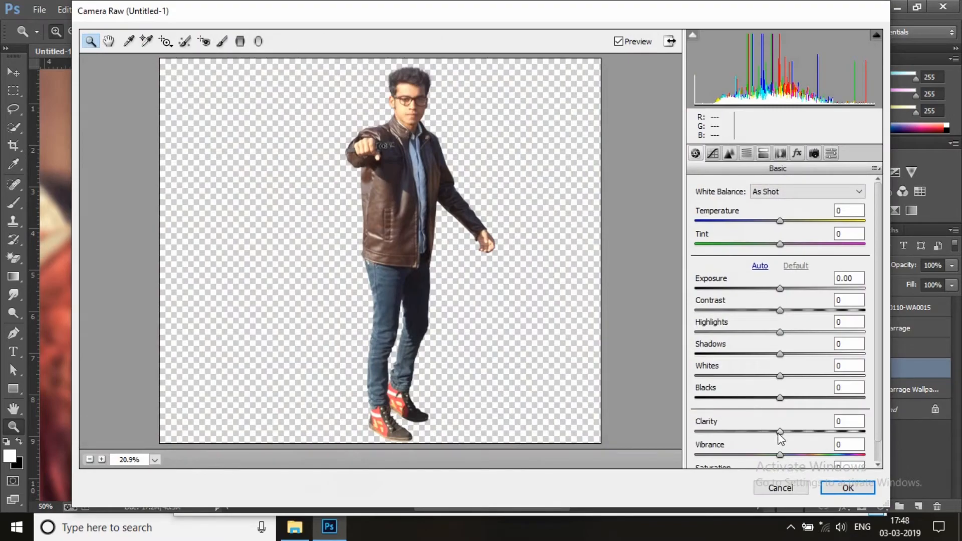
drag(802, 441, 813, 446)
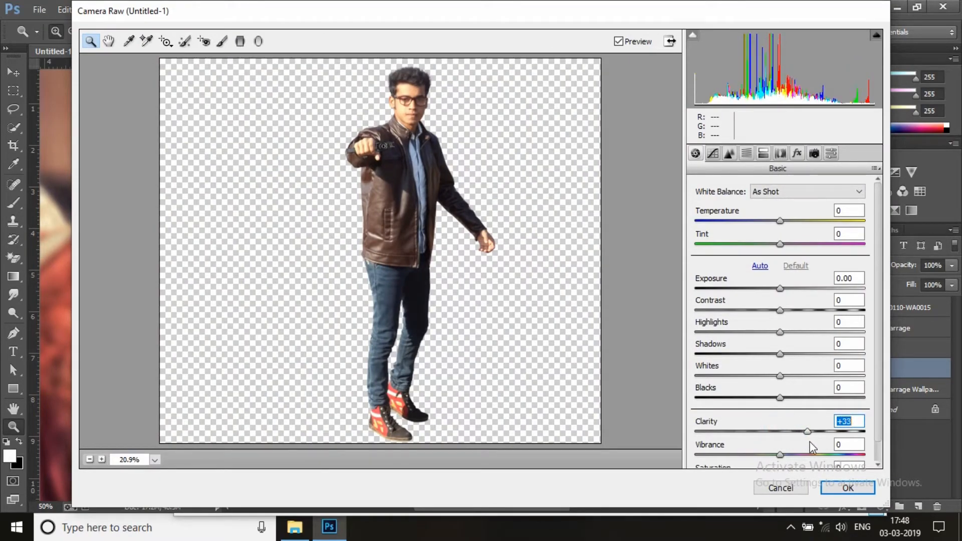
drag(772, 399, 776, 398)
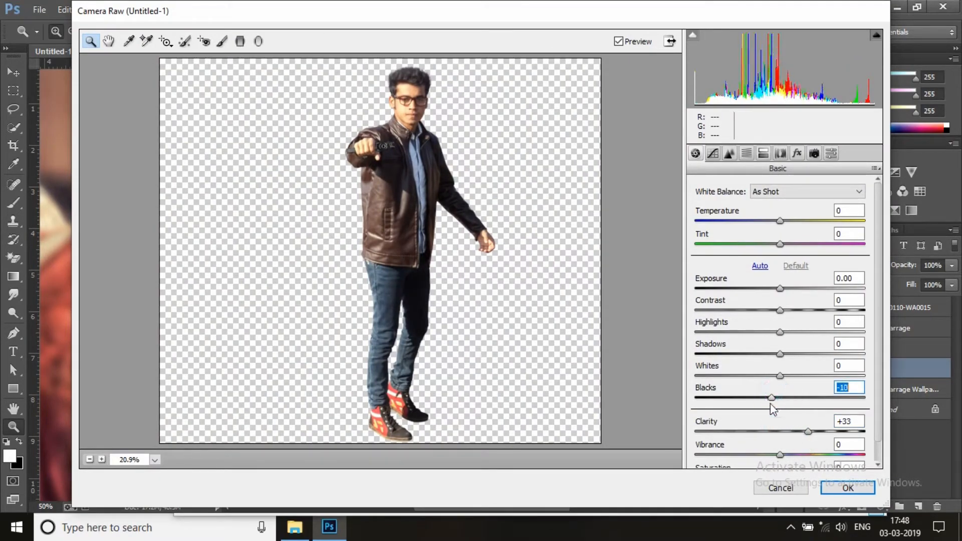
click(839, 496)
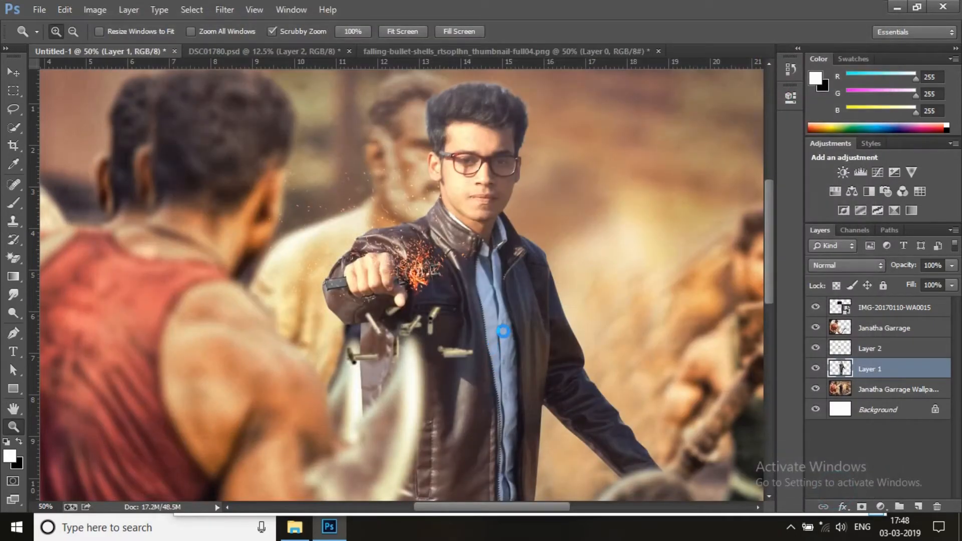
Rasterize the sparks layer IMG-20170110-WA0015 and move it beneath the Janatha Garrage layer
right_click(478, 210)
click(482, 215)
right_click(468, 182)
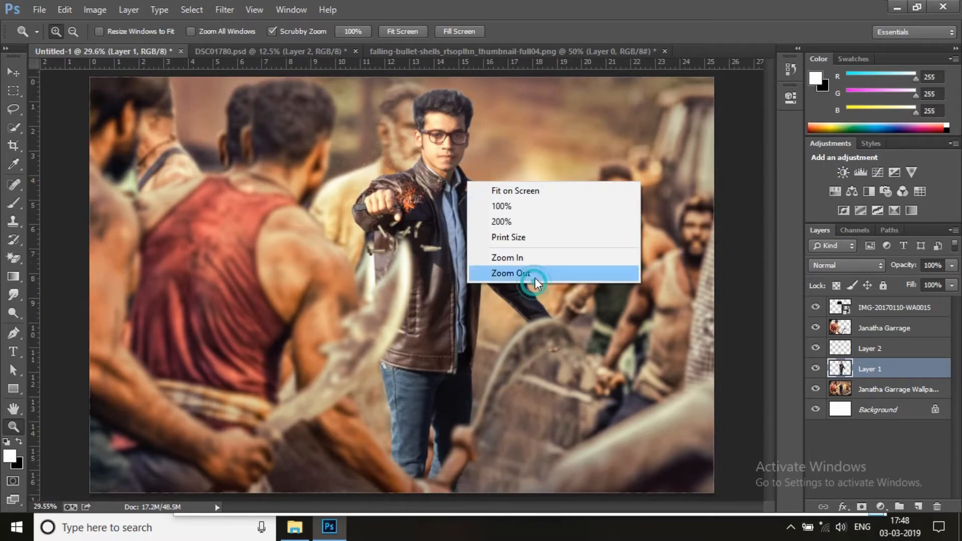
click(533, 276)
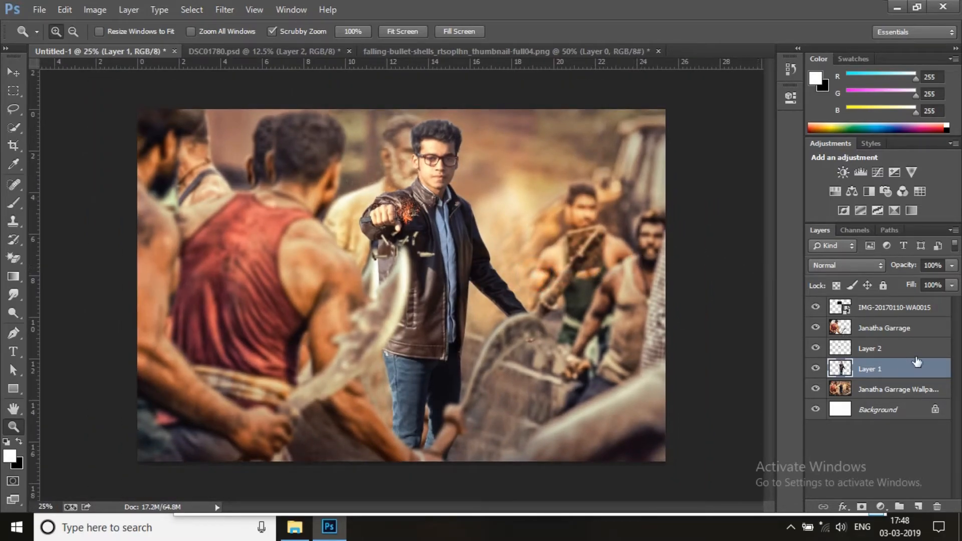
right_click(874, 311)
click(739, 211)
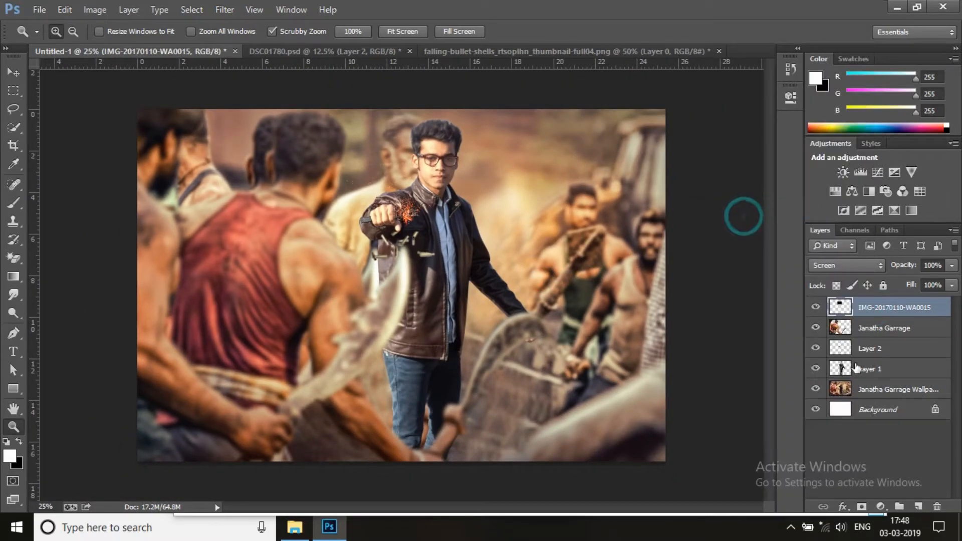
drag(859, 315, 859, 353)
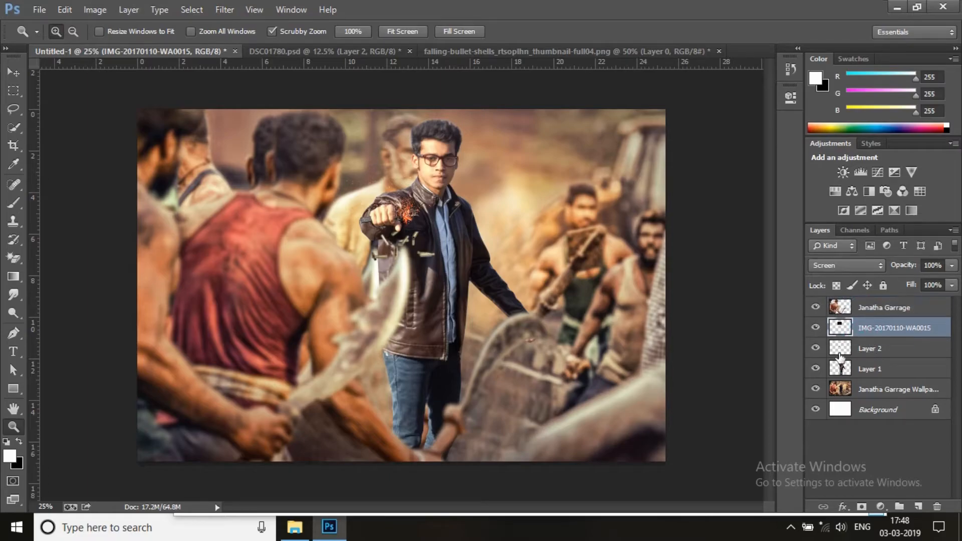
Merge the bullet shells layer (Layer 2) with the man's Layer 1 and toggle the merged layer's visibility to check it
click(816, 348)
click(875, 350)
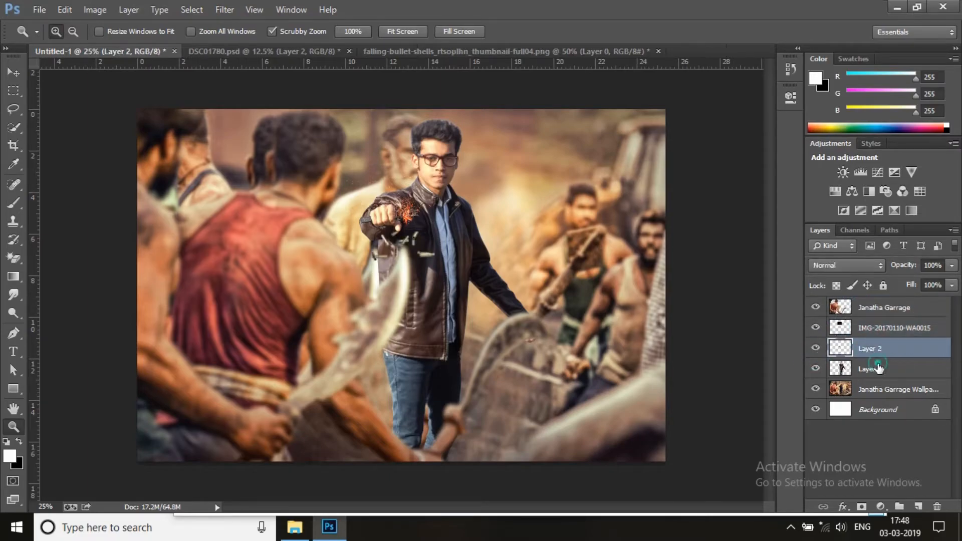
shift+click(877, 368)
right_click(876, 368)
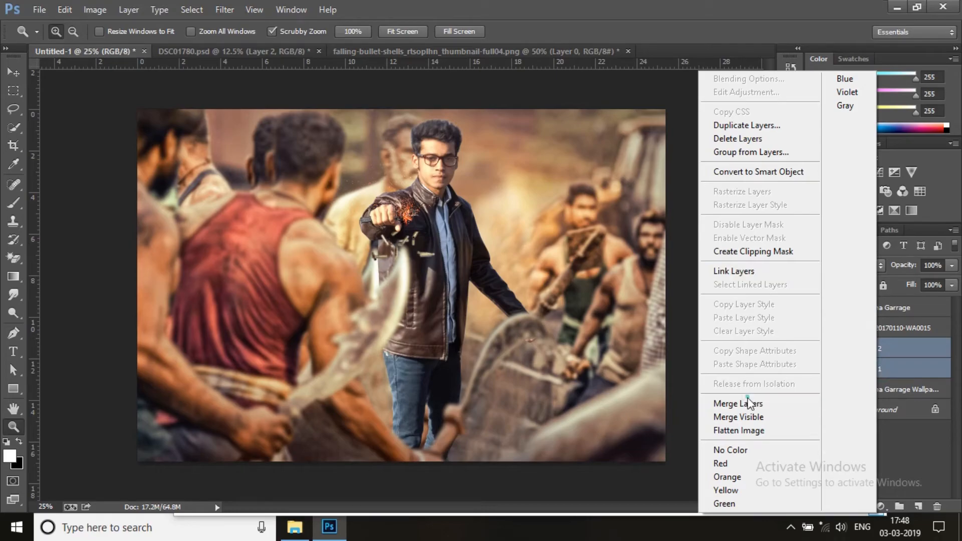
click(748, 400)
click(816, 351)
click(817, 351)
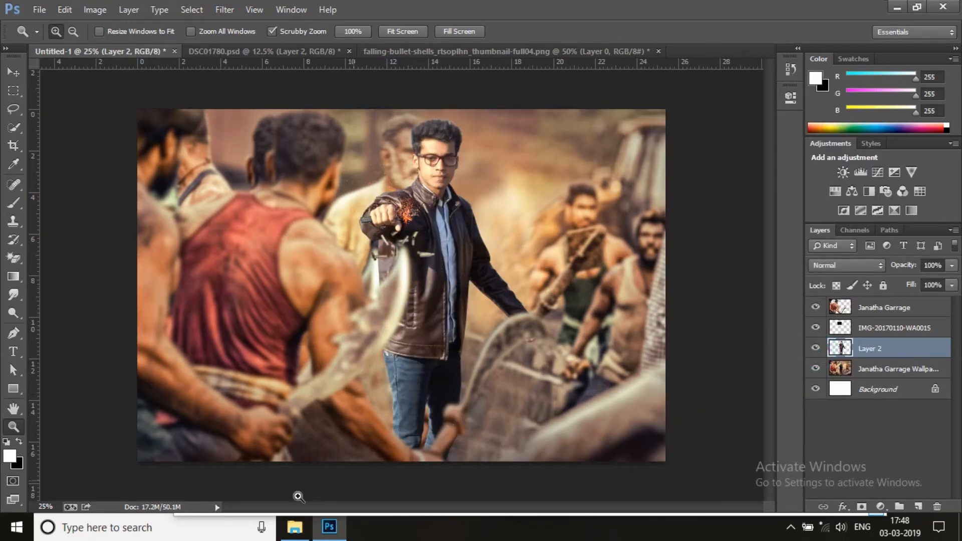
click(308, 535)
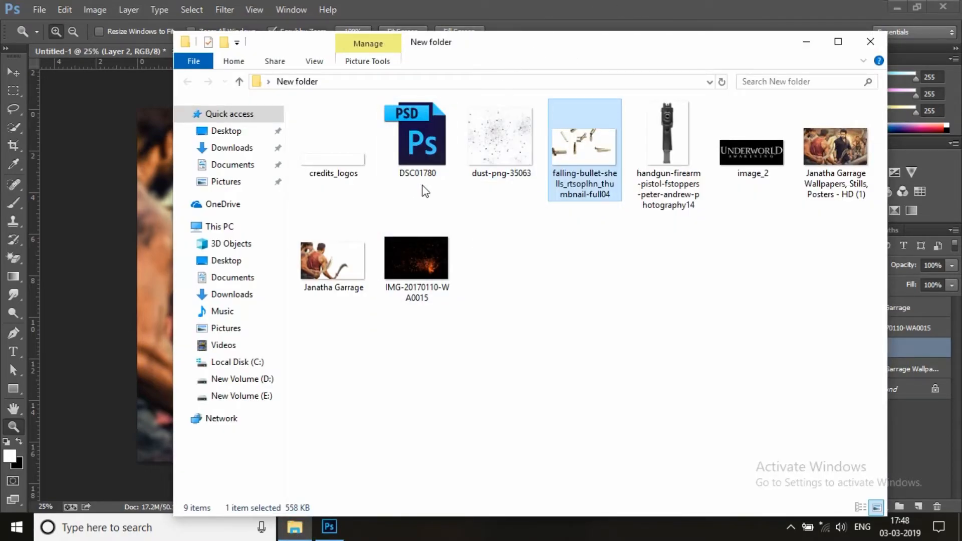
click(677, 20)
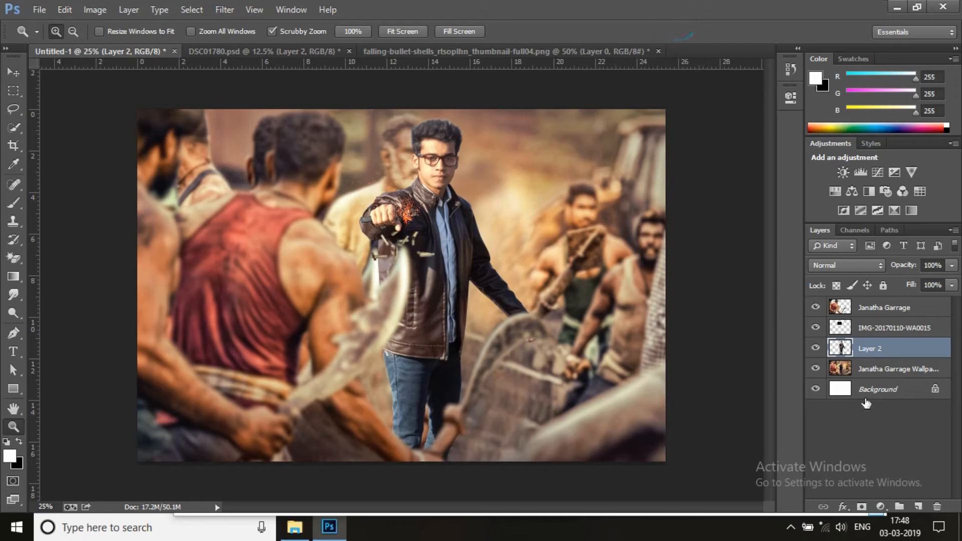
Add a new layer above the wallpaper, sample beige #f4dfb5 as the brush colour, and set the layer's blend mode to Screen
click(899, 374)
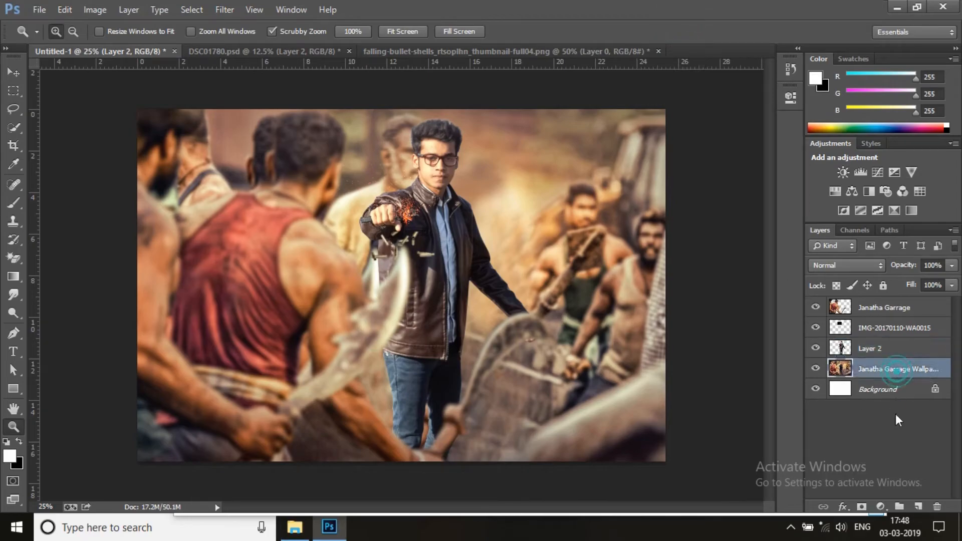
click(917, 507)
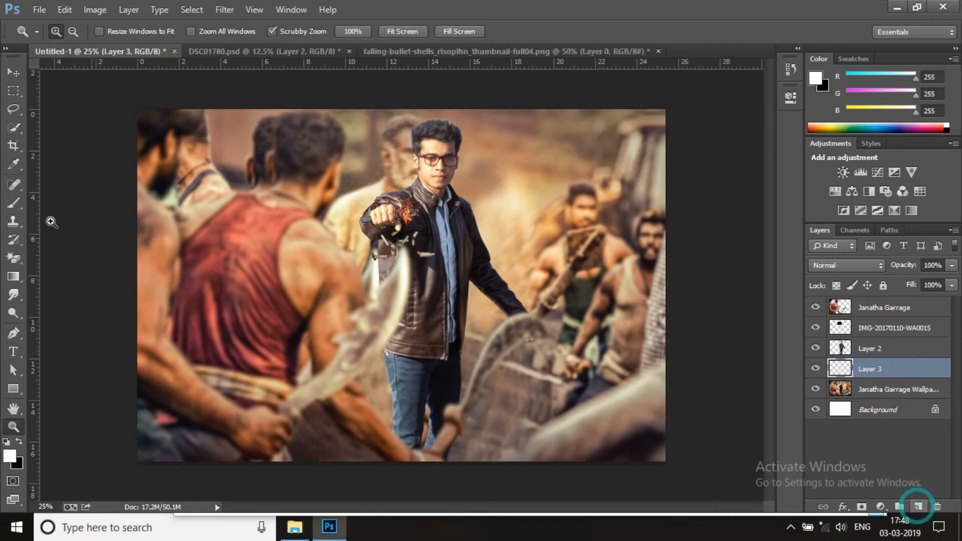
click(15, 204)
alt+click(508, 234)
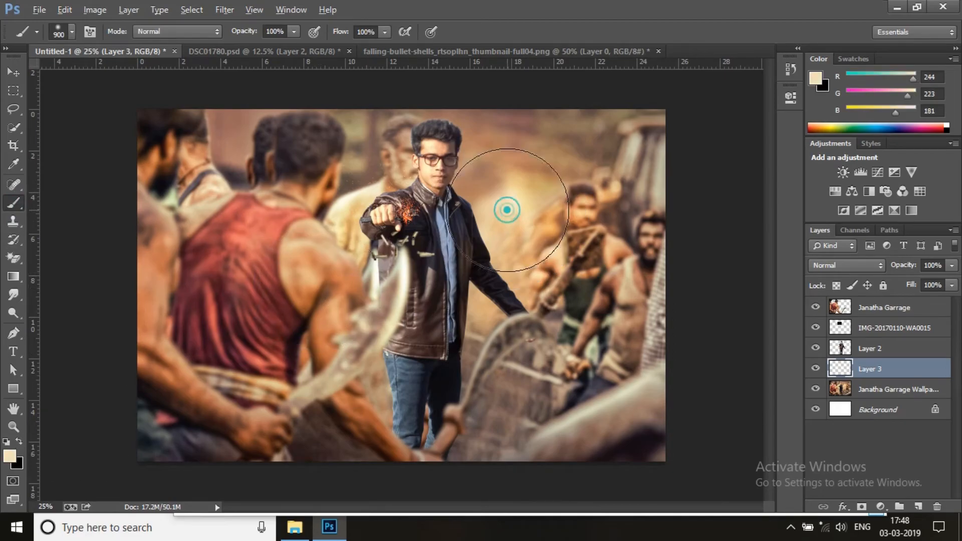
click(11, 456)
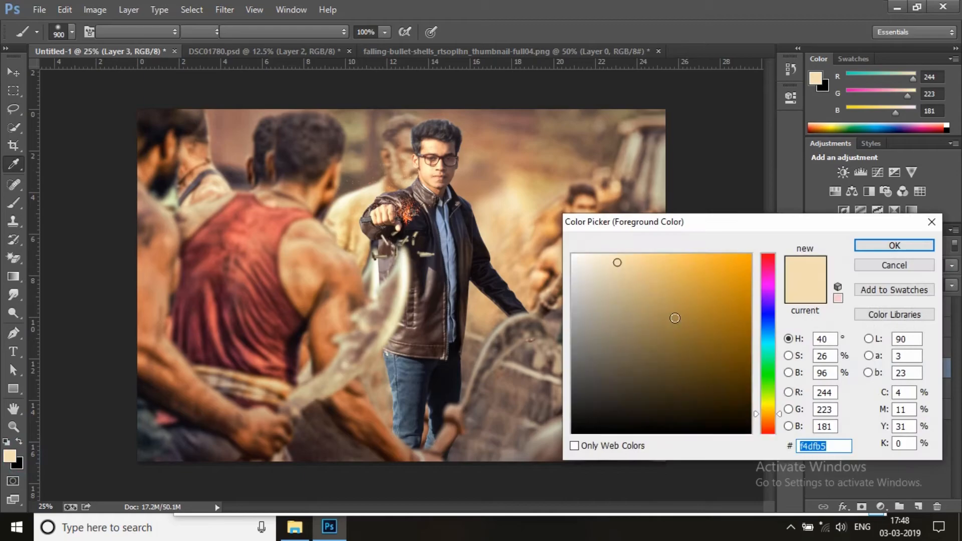
click(867, 244)
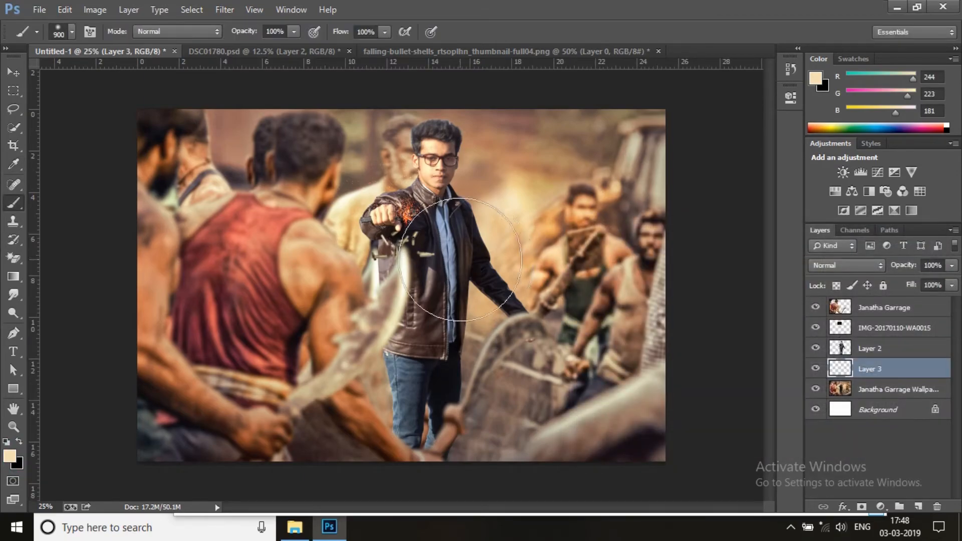
click(847, 266)
click(820, 119)
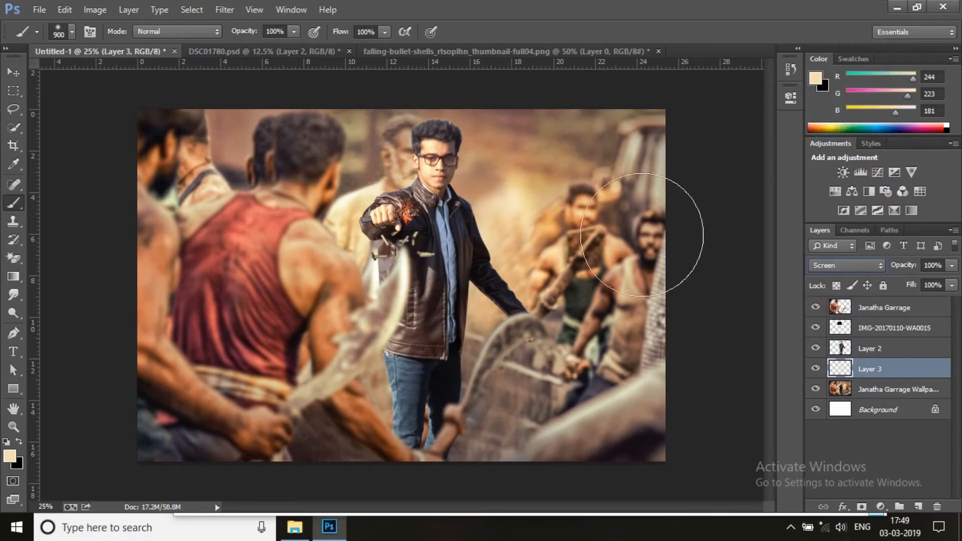
Enlarge the soft beige glow on Layer 3 behind the man and paint another dab beside his lowered arm
key(ctrl+t)
drag(547, 386, 652, 444)
drag(460, 373, 499, 381)
click(708, 33)
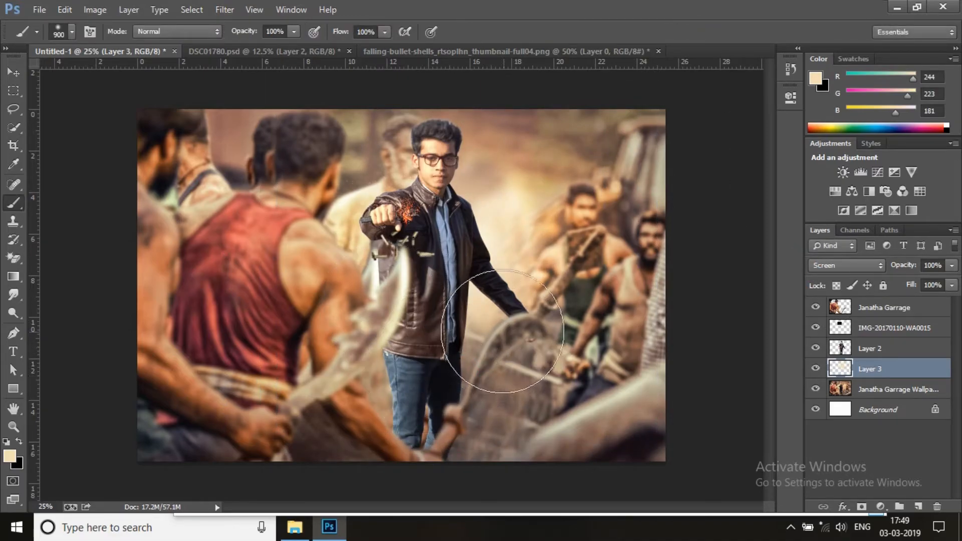
click(500, 321)
Move Layer 3 above the man's layer, scale the glow to about 40%, and position it between his torso and lowered arm
drag(869, 372, 875, 350)
key(ctrl+t)
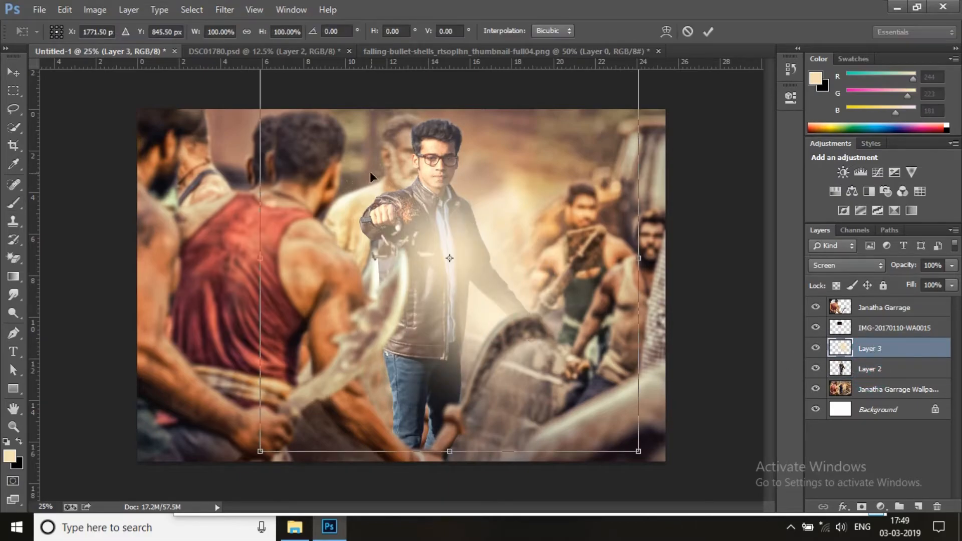
drag(634, 449, 430, 238)
drag(377, 212, 500, 360)
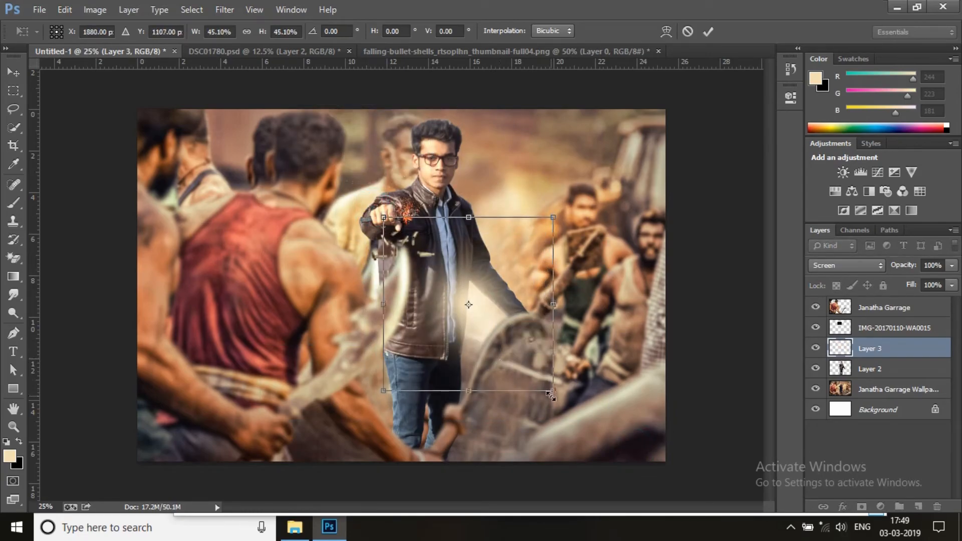
drag(552, 387, 534, 371)
drag(508, 342, 525, 355)
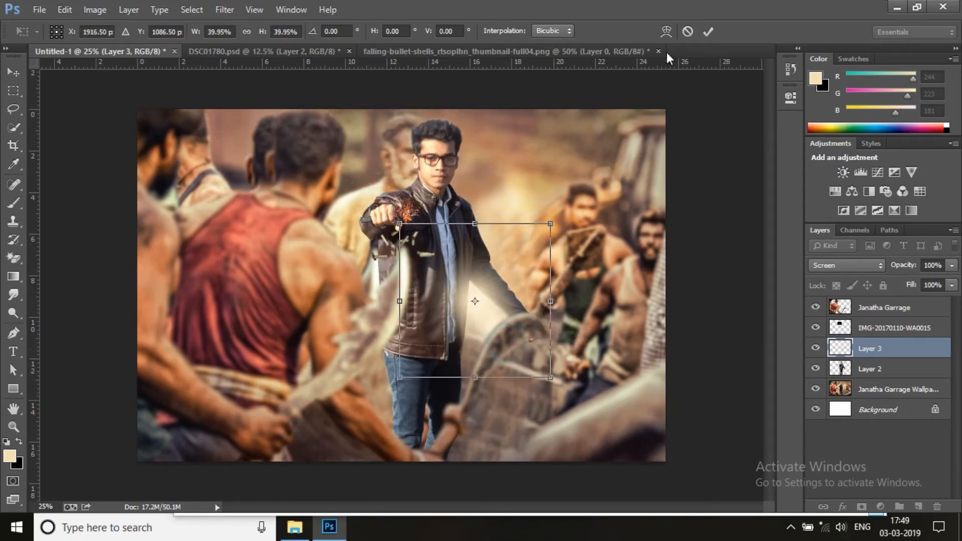
click(708, 31)
key(b)
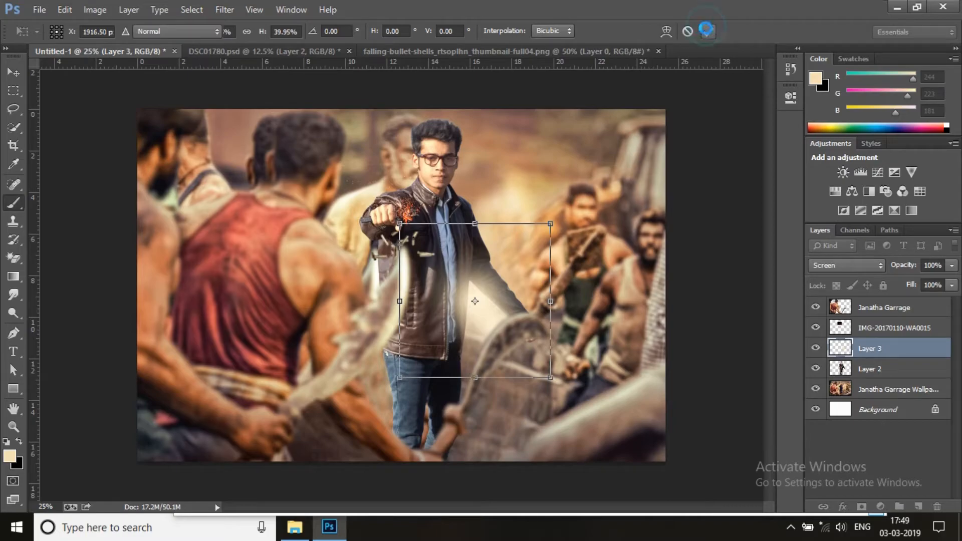
Add a new layer above the man's Layer 2 and clip it to that layer
click(894, 370)
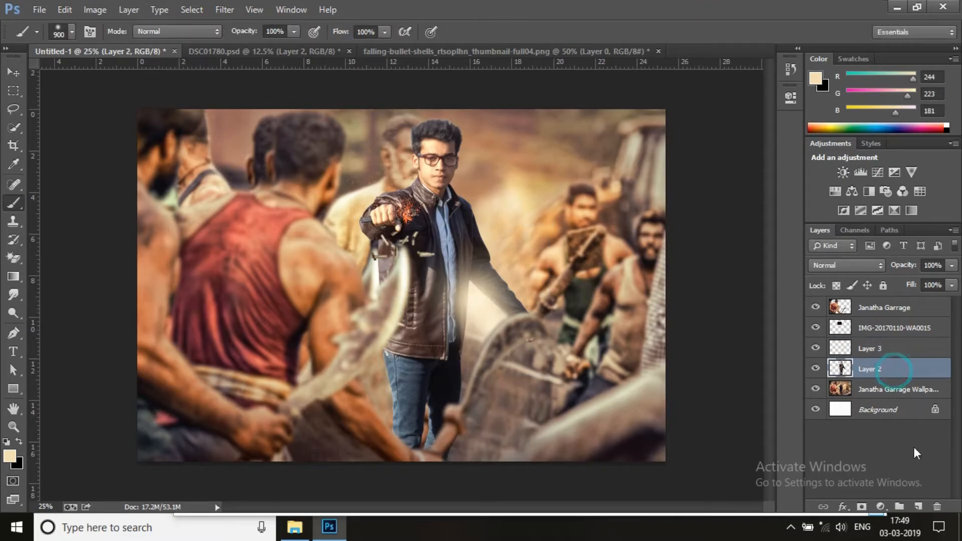
click(918, 507)
right_click(897, 376)
click(774, 251)
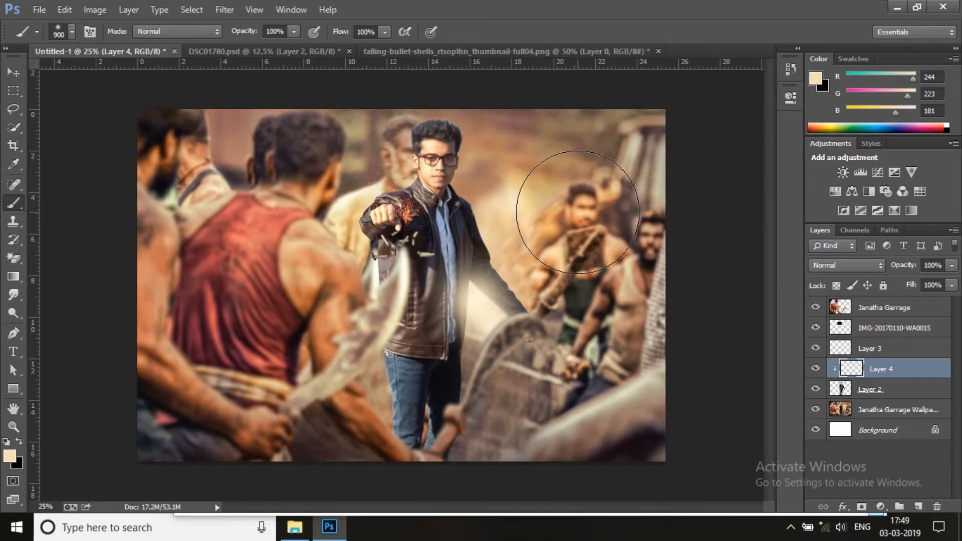
Reduce the brush to 500 px and paint soft beige light around the man's edges on clipped Layer 4
key(bracketleft)
key(bracketleft)
key(bracketleft)
key(bracketleft)
key(bracketleft)
key(bracketleft)
key(bracketleft)
click(511, 202)
click(501, 155)
click(371, 172)
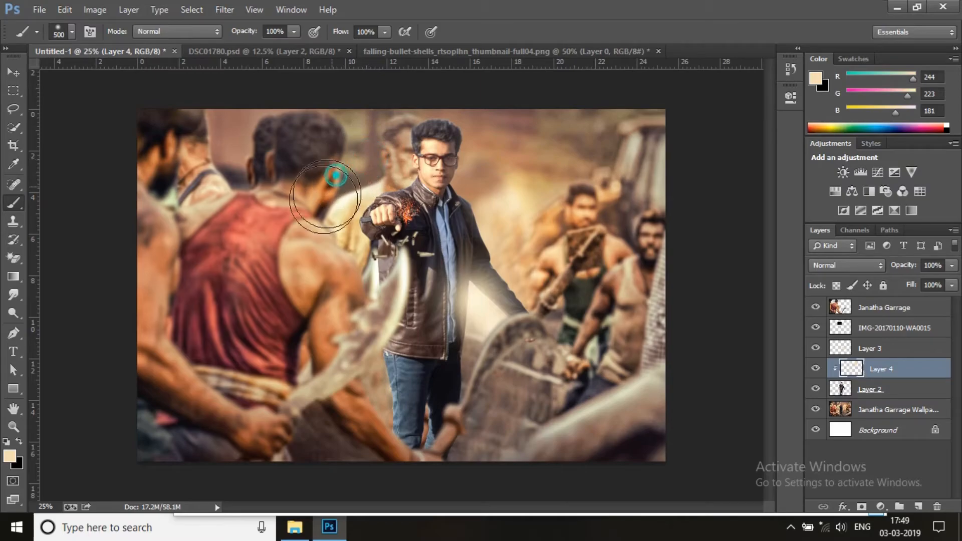
click(337, 301)
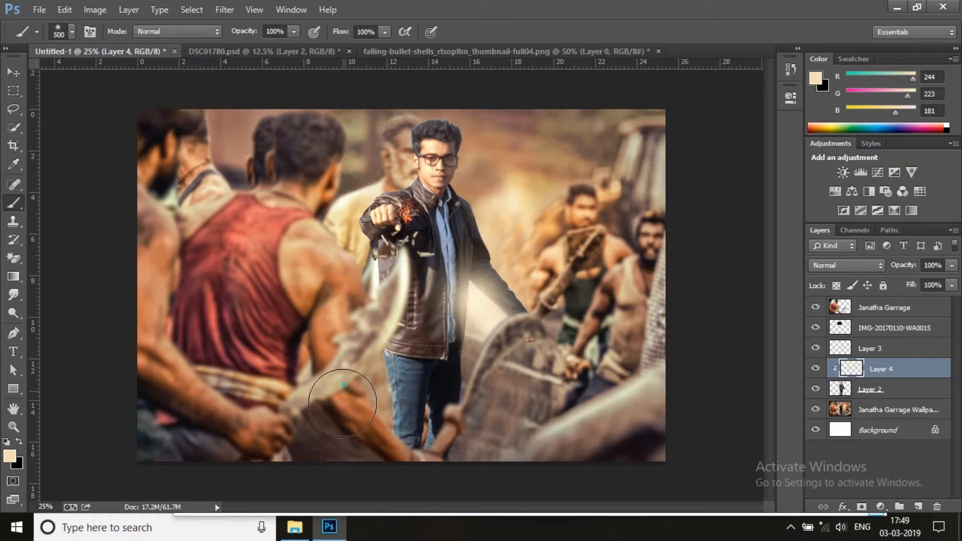
click(503, 380)
click(509, 414)
click(375, 134)
Set Layer 4's blend mode to Screen and compare the man with the layer hidden and shown
click(855, 269)
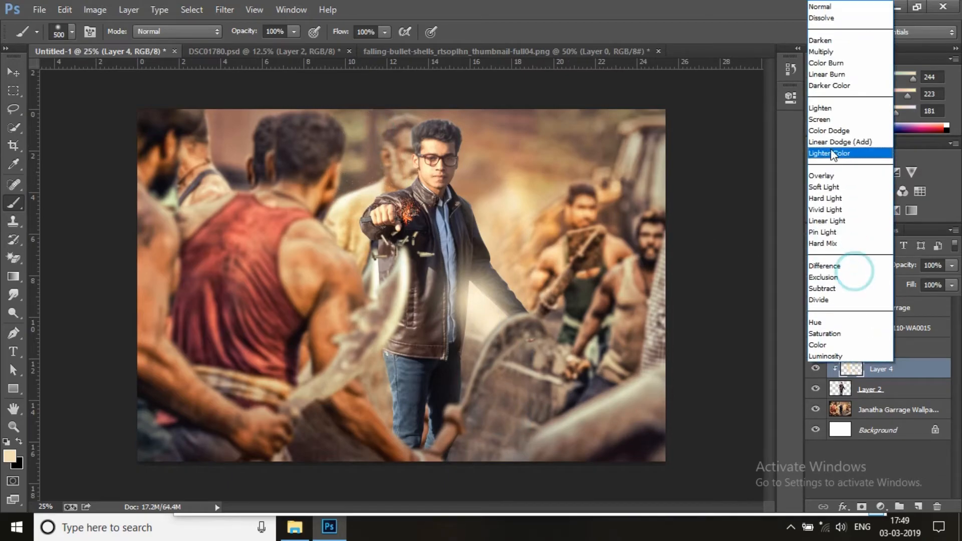
click(824, 119)
click(815, 369)
click(815, 368)
click(815, 369)
click(815, 368)
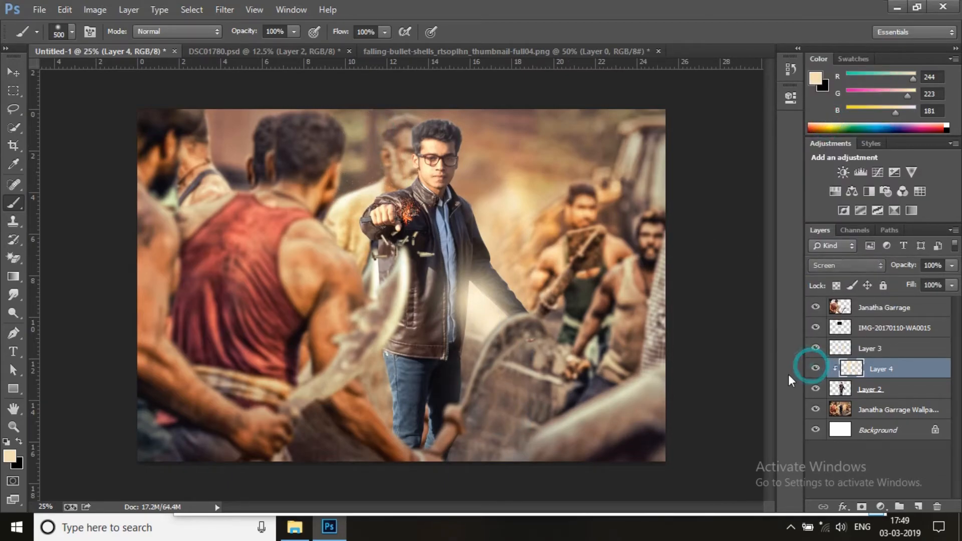
click(14, 427)
click(451, 300)
right_click(441, 313)
click(499, 408)
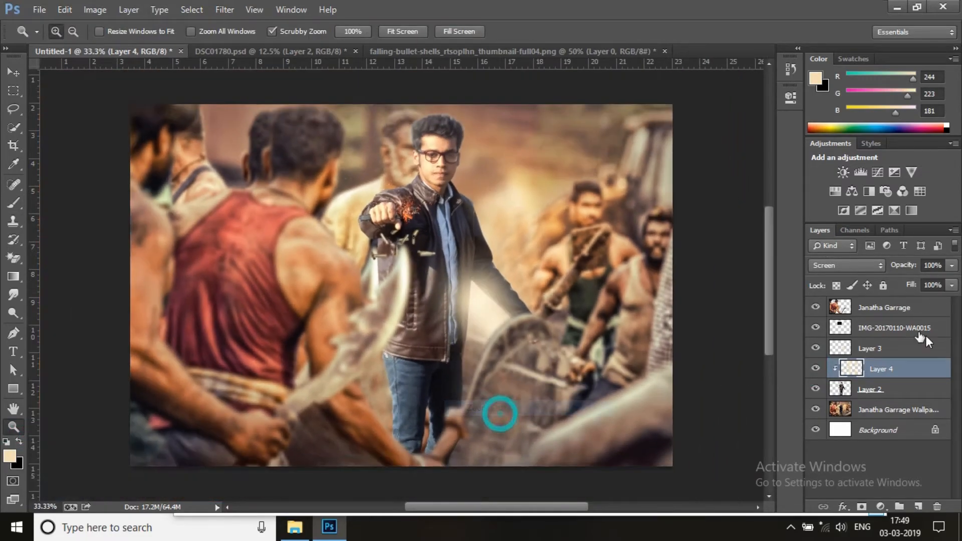
Place dust-png-35063 from File Explorer above the Janatha Garrage layer, scaled to about 33% wide by 28% high over the scene's lower part
click(897, 308)
click(298, 530)
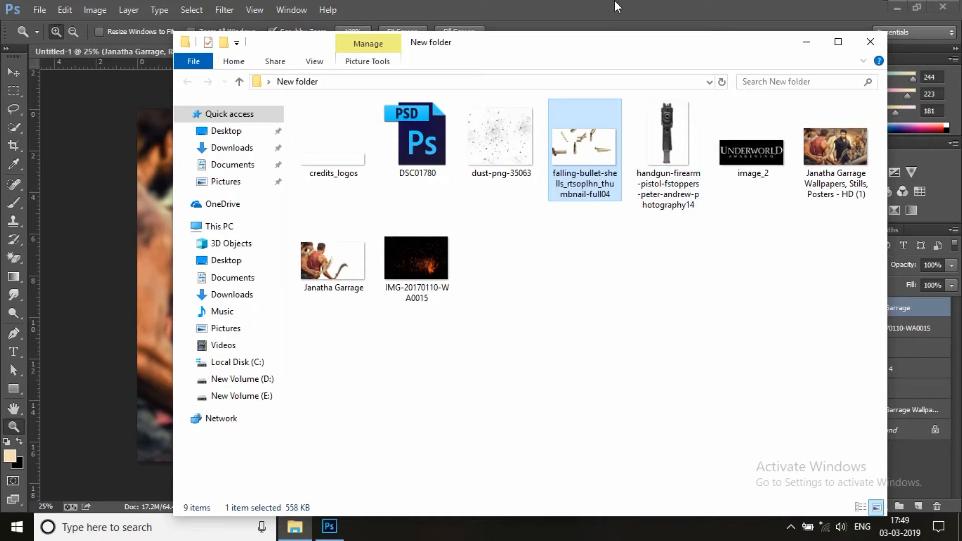
drag(491, 138, 289, 339)
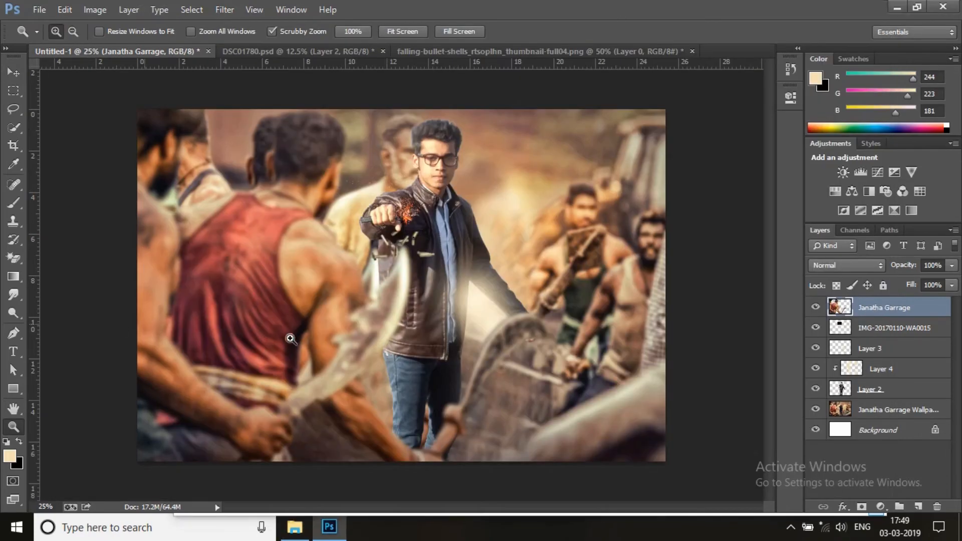
drag(449, 305, 453, 394)
drag(599, 375, 665, 373)
drag(237, 456, 211, 424)
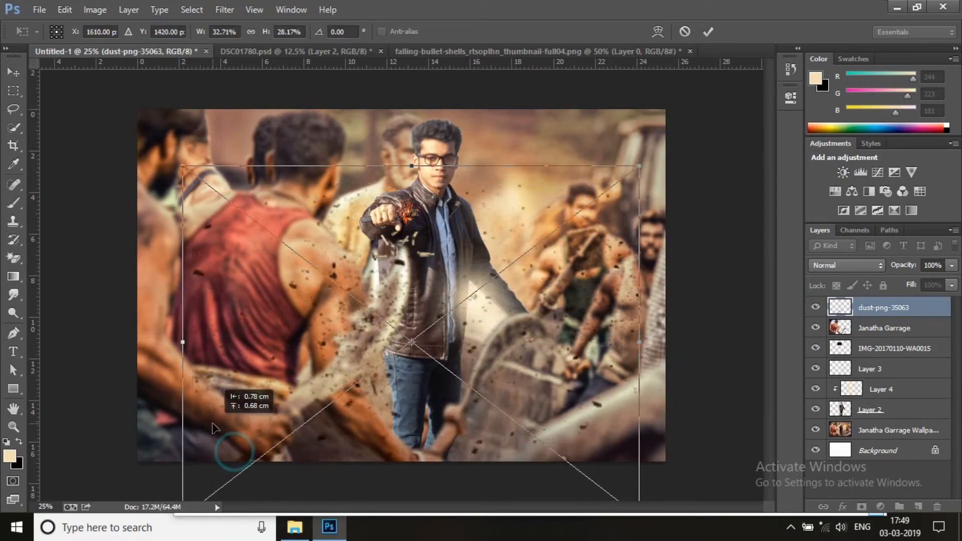
click(708, 31)
Move the dust layer directly above the wallpaper layer, behind the man, and shift its particles lower
drag(867, 316, 894, 424)
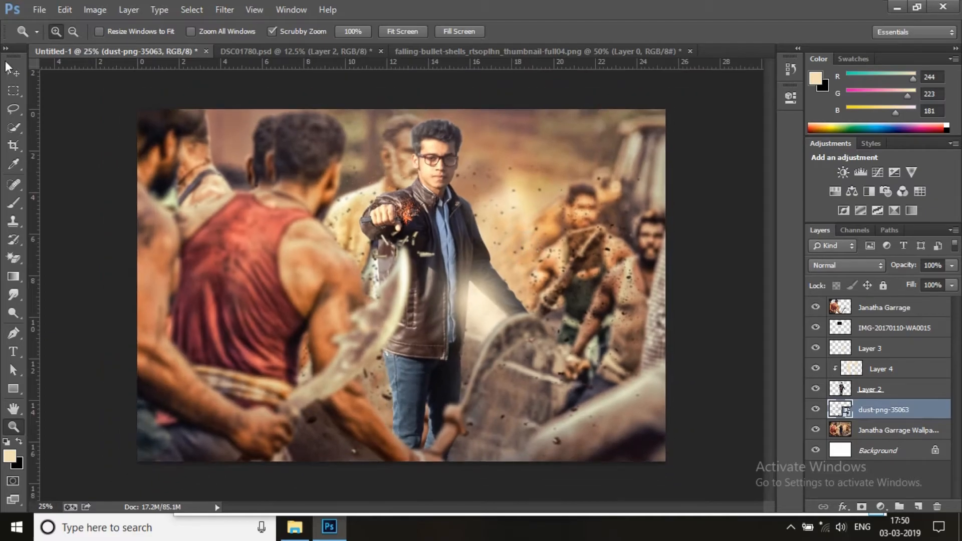
click(9, 68)
drag(530, 278, 541, 314)
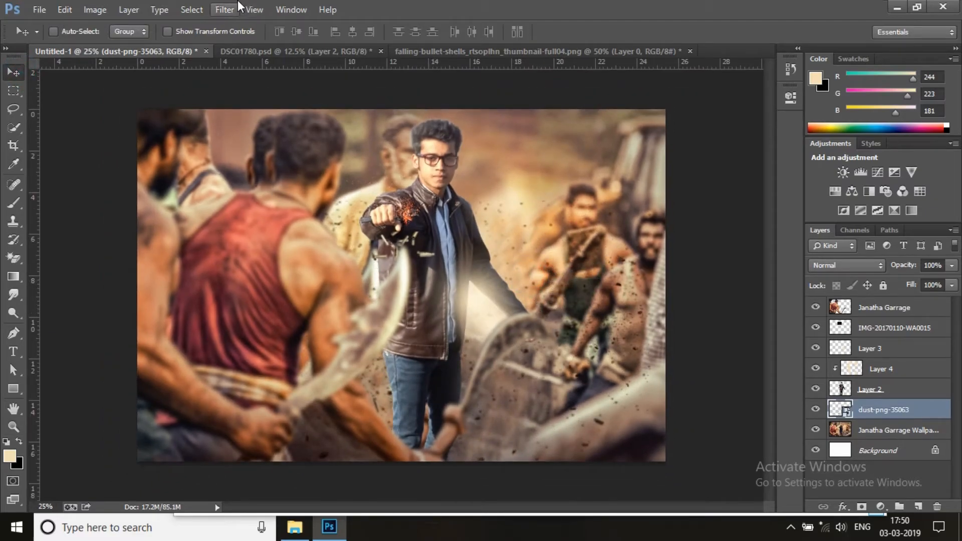
Apply a Gaussian Blur with a 2.6-pixel radius to the dust layer and rasterize the layer
click(238, 8)
mouse_move(273, 165)
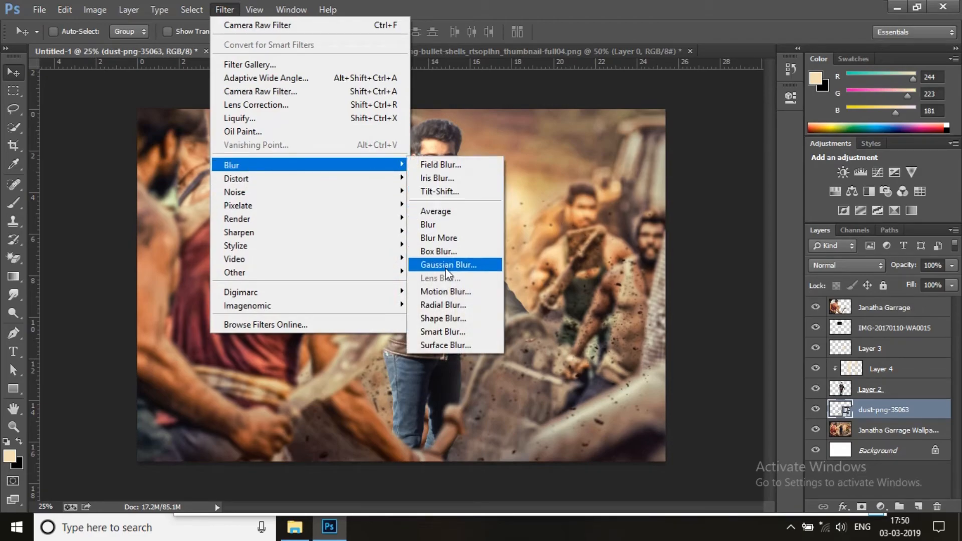
click(446, 266)
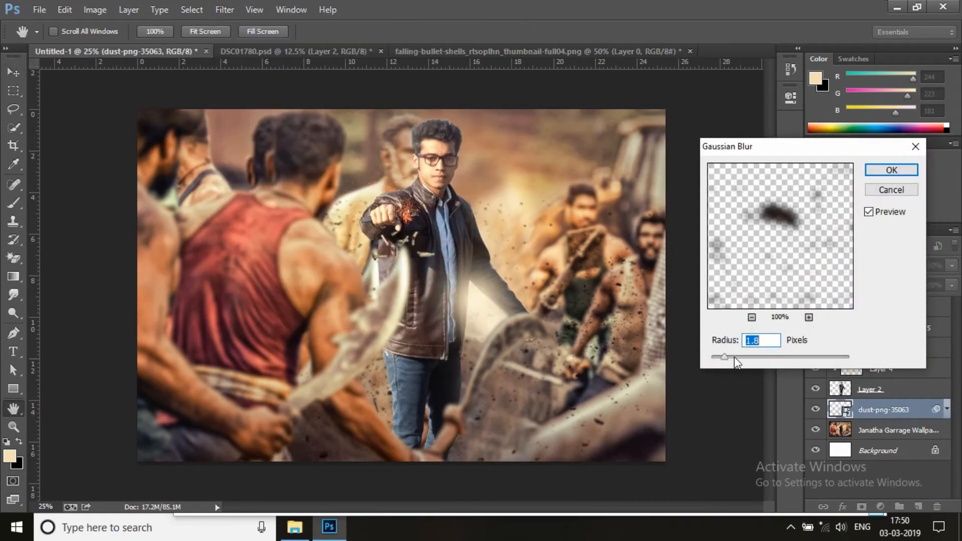
drag(750, 363, 744, 357)
click(762, 356)
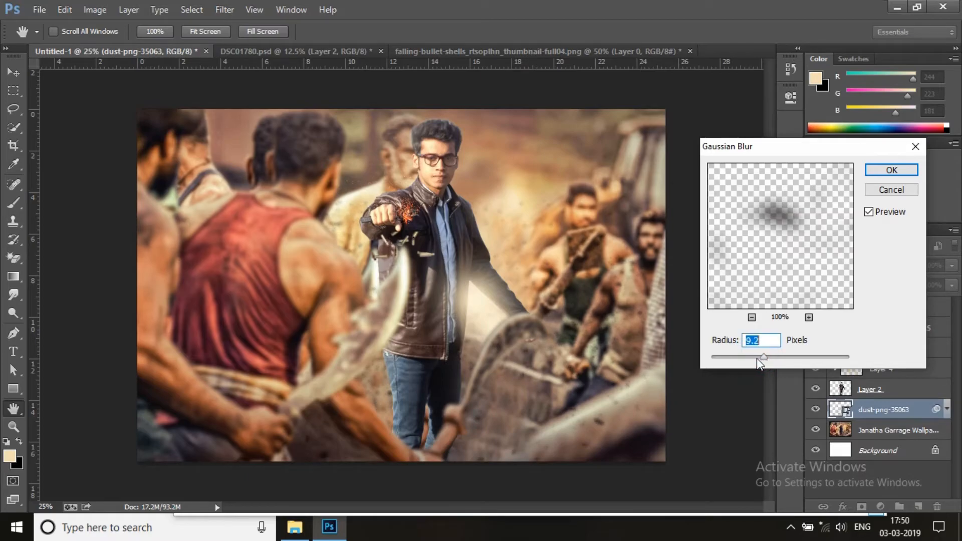
click(731, 356)
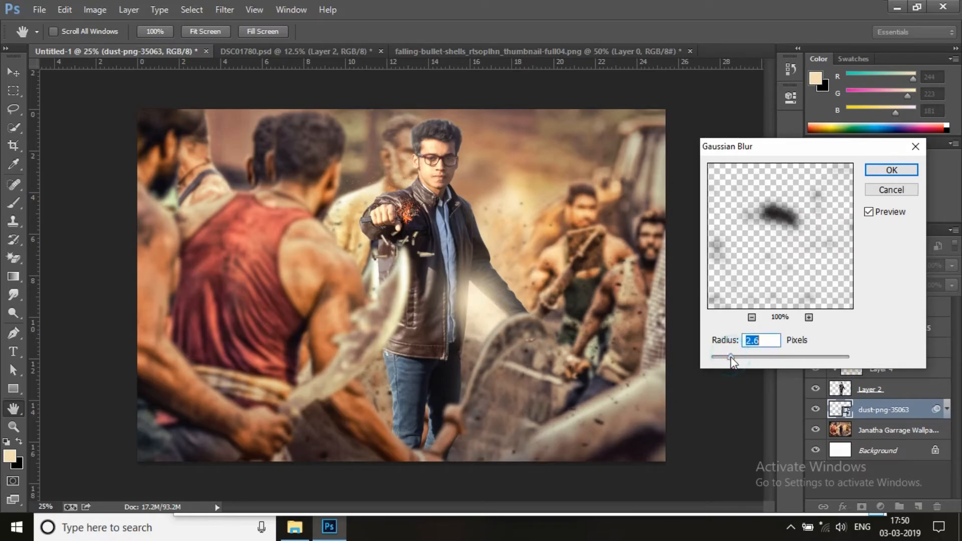
click(880, 171)
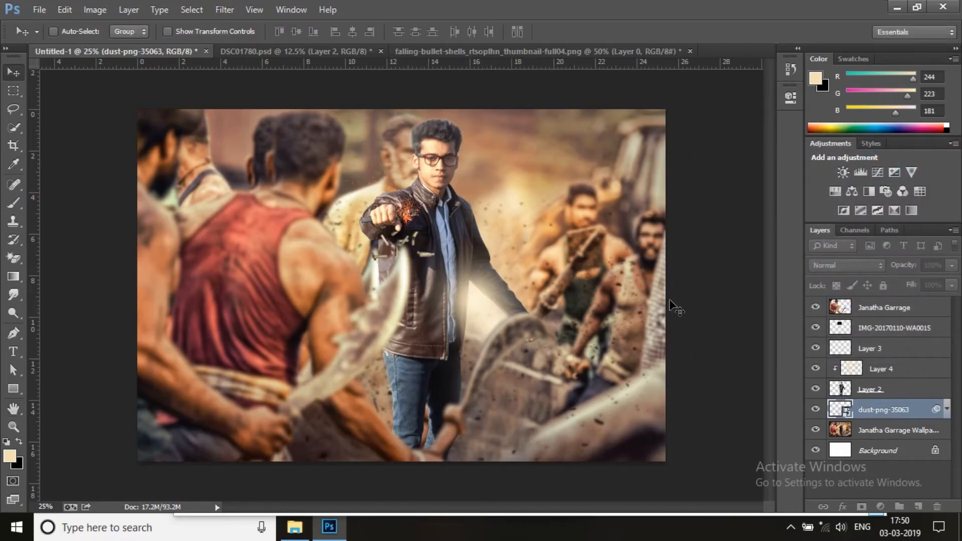
right_click(881, 414)
click(742, 208)
Add a new layer above Janatha Garrage and apply the merged RGB image to it with Multiply blending at 100% opacity
click(900, 307)
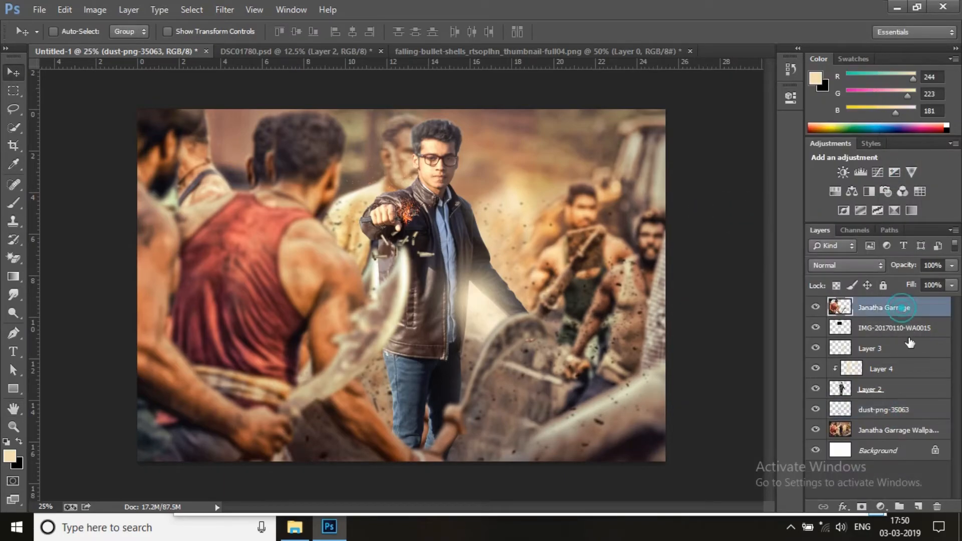
click(917, 508)
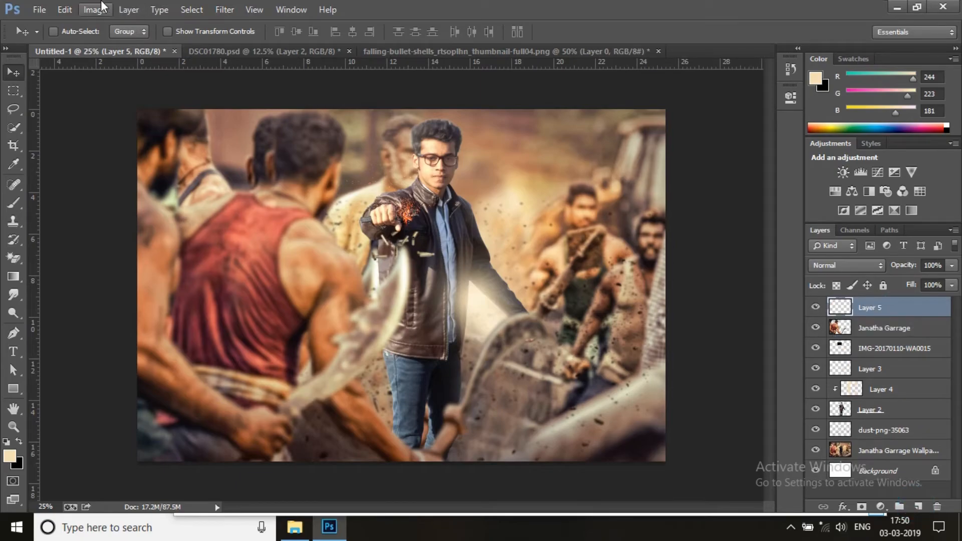
click(96, 10)
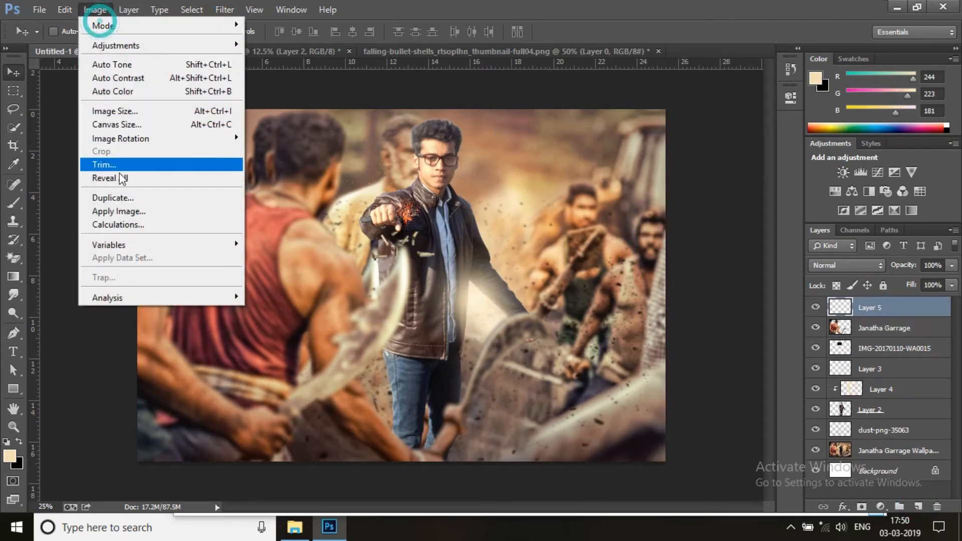
click(135, 220)
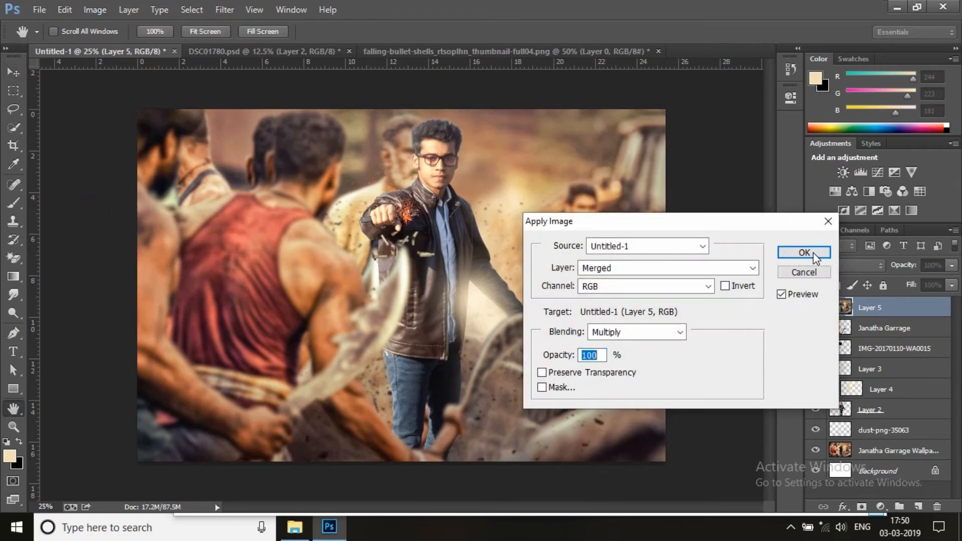
click(804, 253)
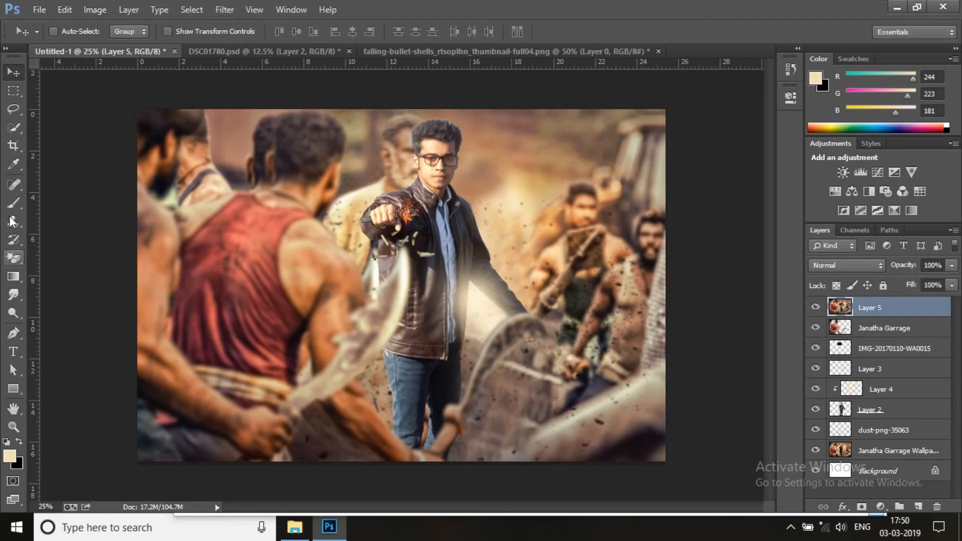
Open the Camera Raw Filter on Layer 5 and set Clarity to +21, Blacks to -13, Whites to -8 and Shadows to -8
click(224, 10)
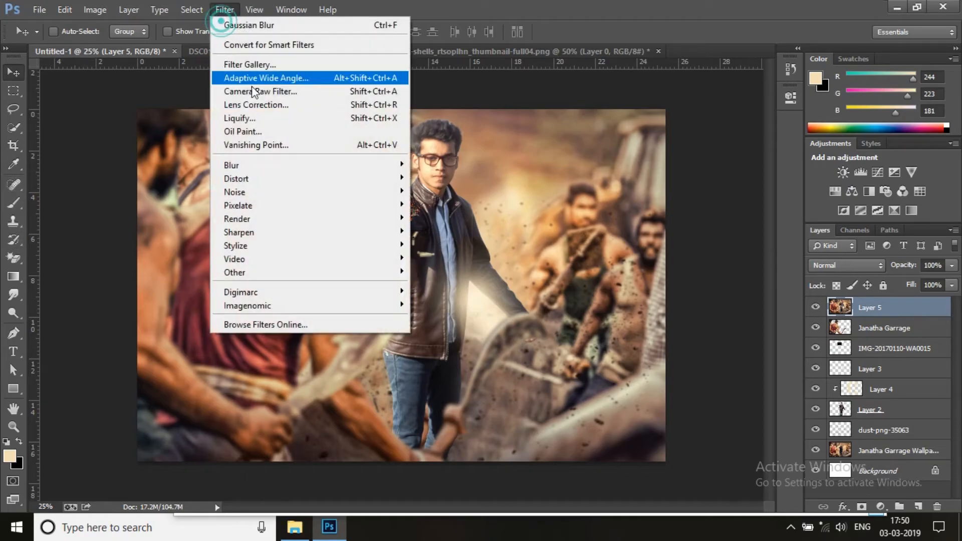
click(267, 91)
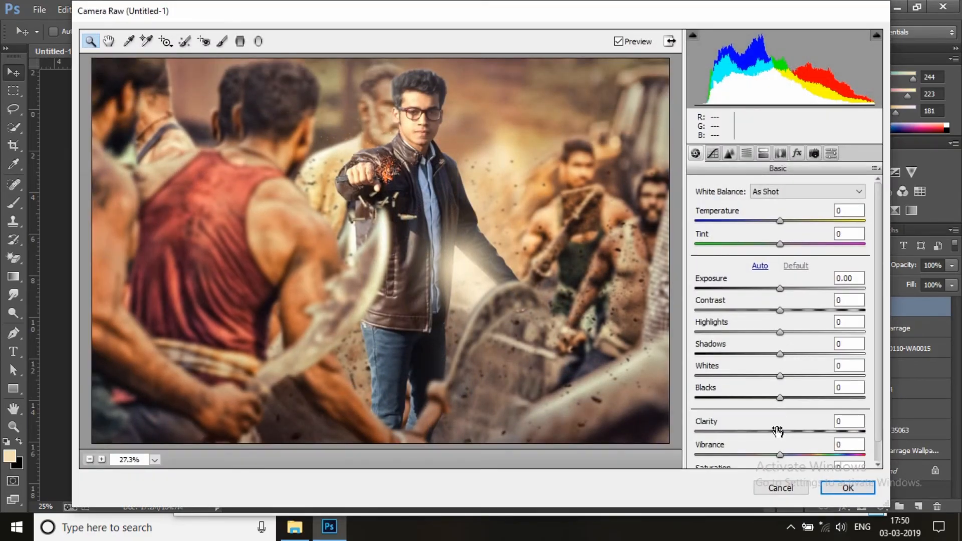
drag(781, 432, 796, 438)
click(780, 399)
drag(778, 398, 768, 407)
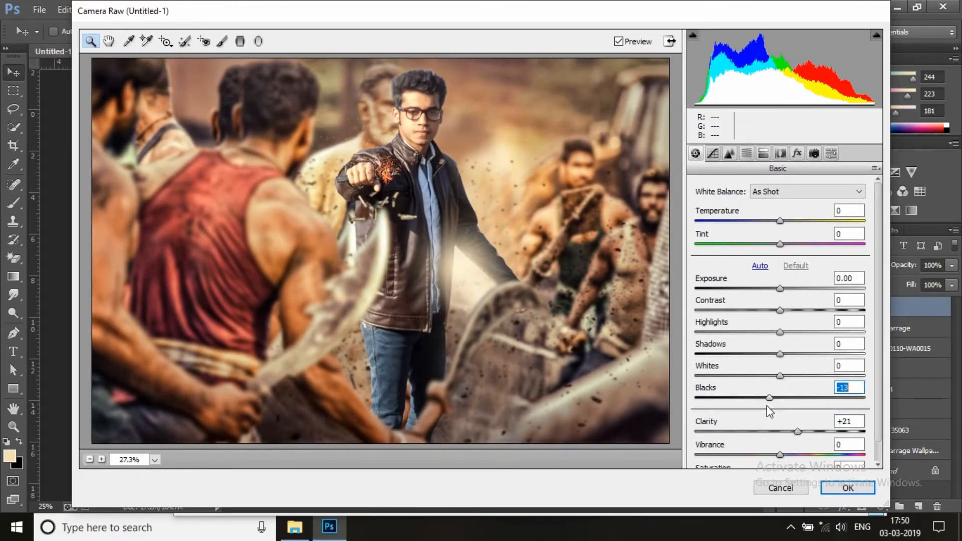
mouse_move(780, 375)
mouse_down()
mouse_move(790, 373)
mouse_move(773, 376)
mouse_move(773, 355)
mouse_move(775, 365)
mouse_up()
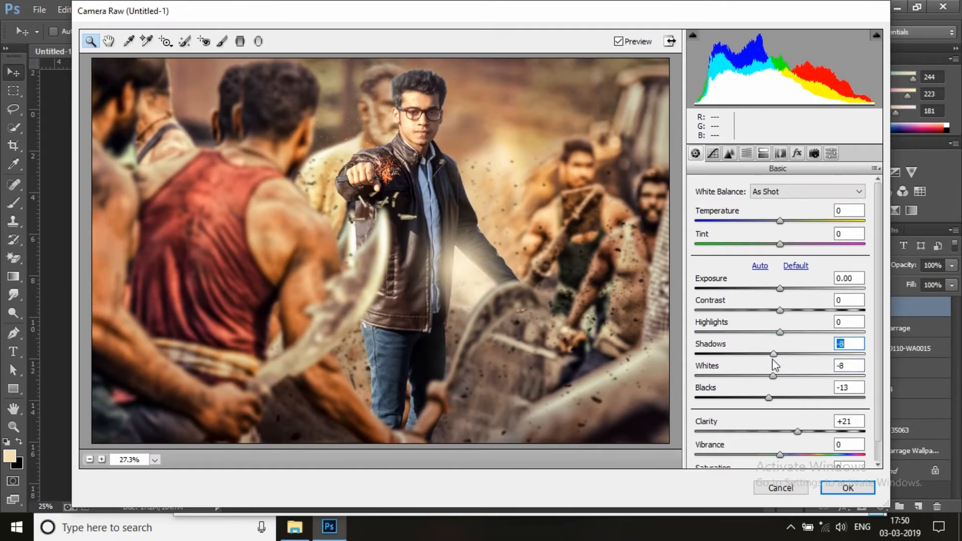
Raise the luminance of the Reds to +11 in the HSL adjustments
click(750, 154)
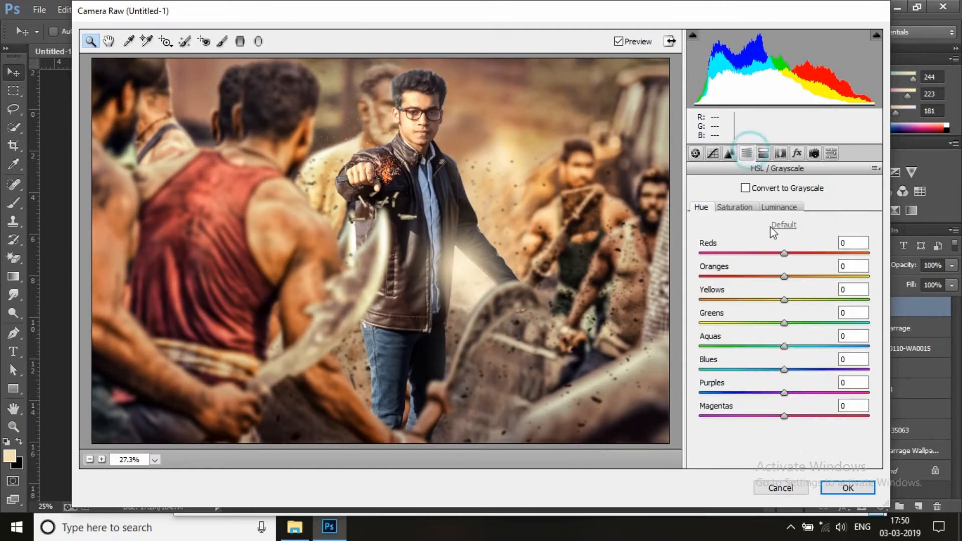
click(780, 208)
drag(784, 253, 791, 254)
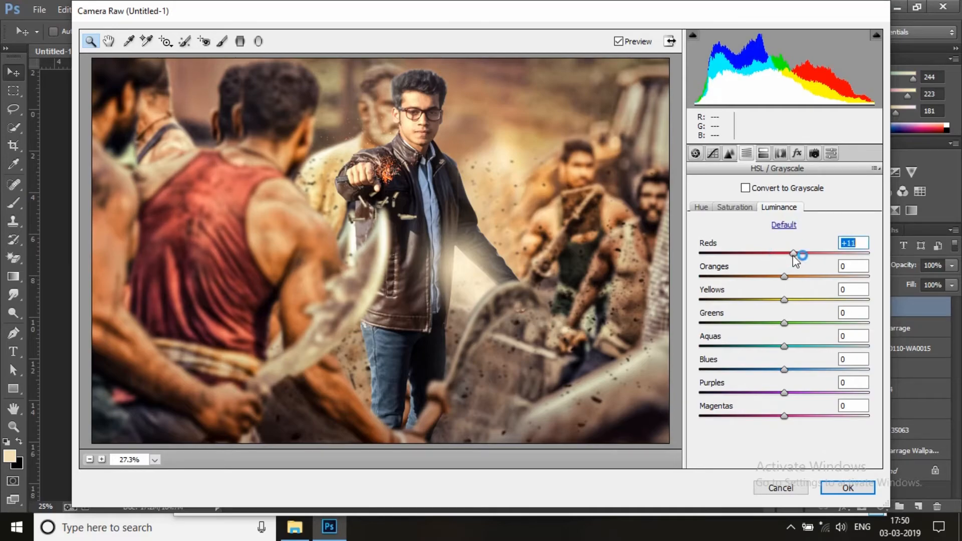
click(763, 154)
click(782, 155)
click(796, 154)
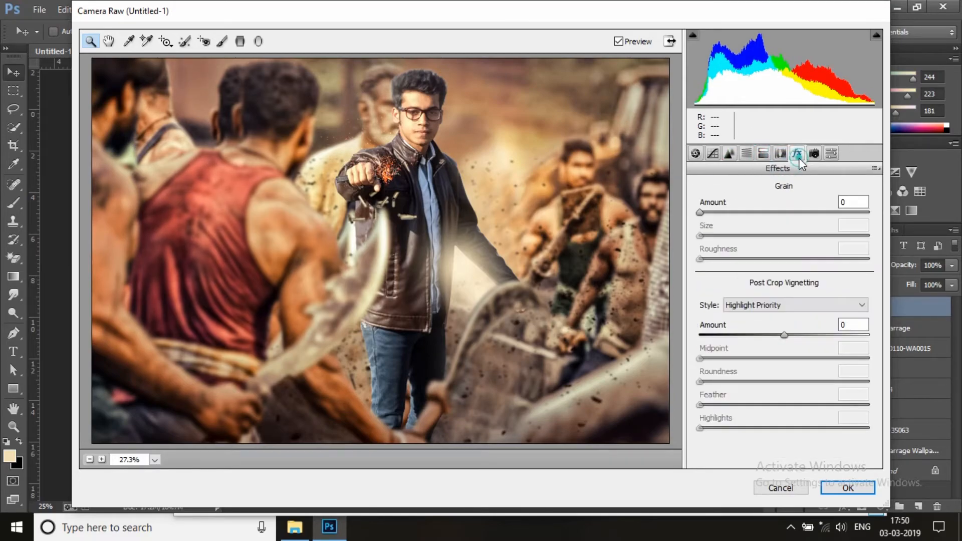
click(259, 41)
drag(367, 397, 374, 339)
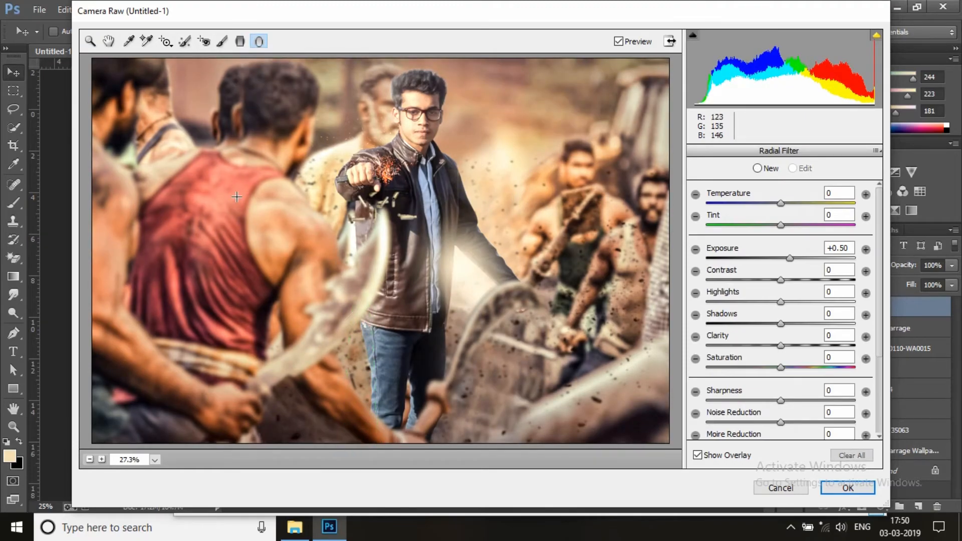
key(Delete)
Darken the lower part of the image with a graduated filter from the bottom edge to the man's chest at -2.10 exposure
click(241, 41)
drag(384, 440, 384, 292)
drag(787, 256, 745, 269)
drag(385, 294, 386, 246)
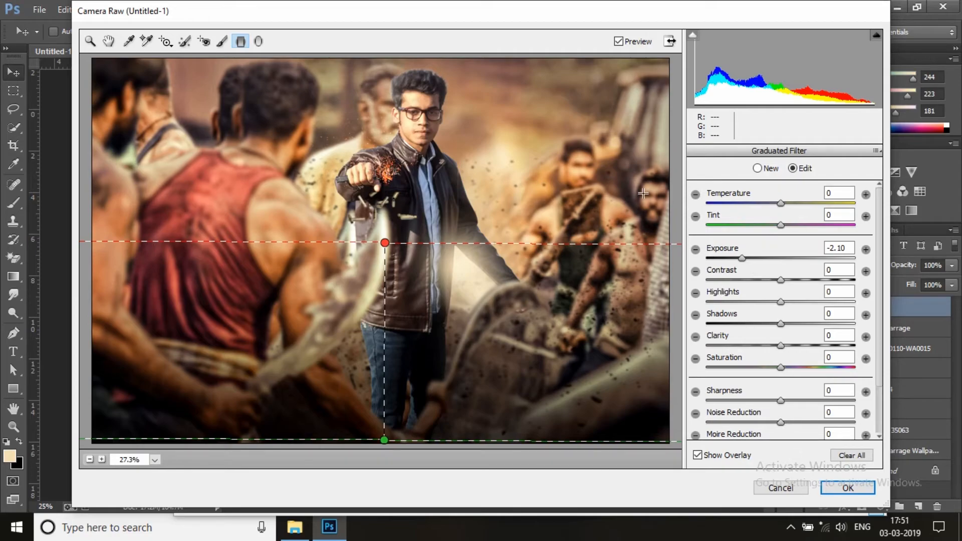
key(z)
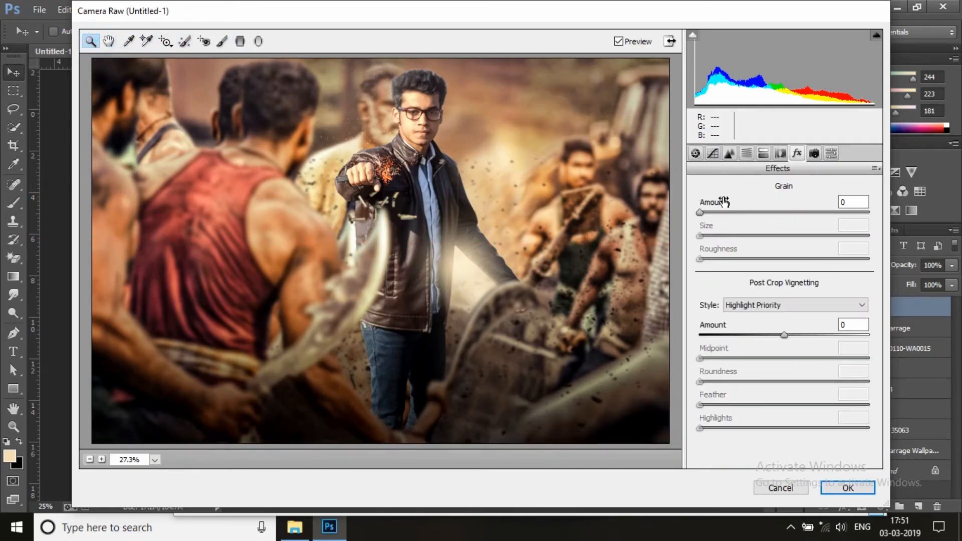
Set the luminance noise reduction to 29 and apply the Camera Raw adjustments to Layer 5
click(712, 155)
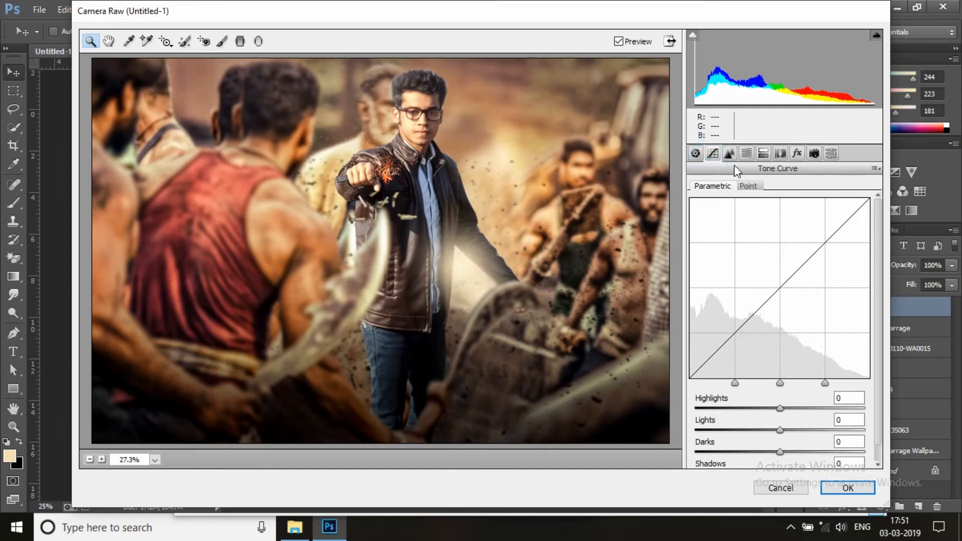
click(728, 154)
drag(698, 326, 743, 330)
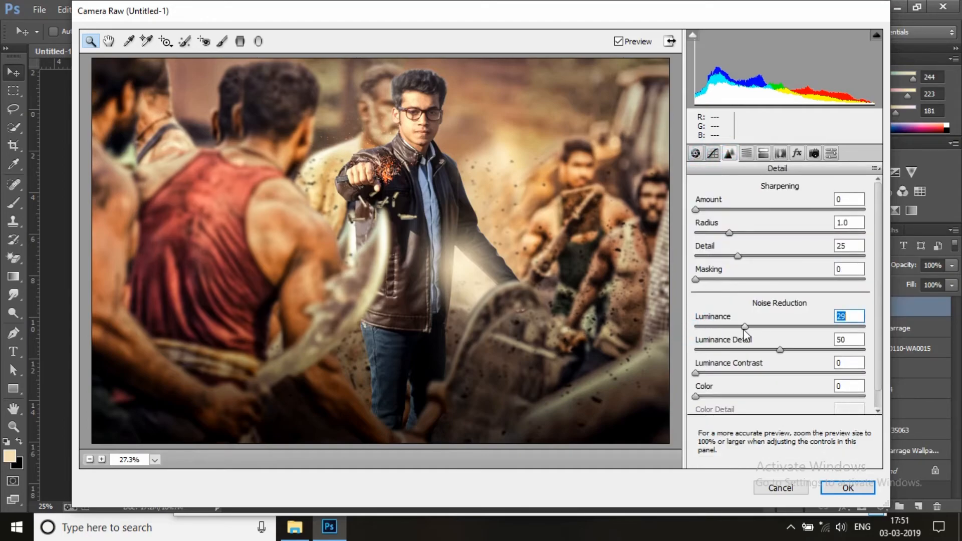
click(847, 489)
click(449, 258)
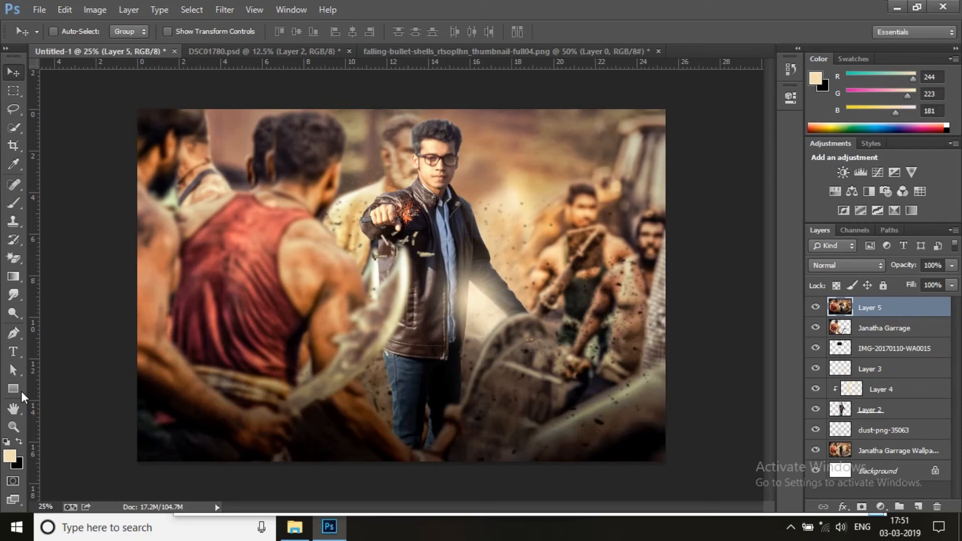
click(14, 427)
click(440, 279)
right_click(443, 289)
click(505, 380)
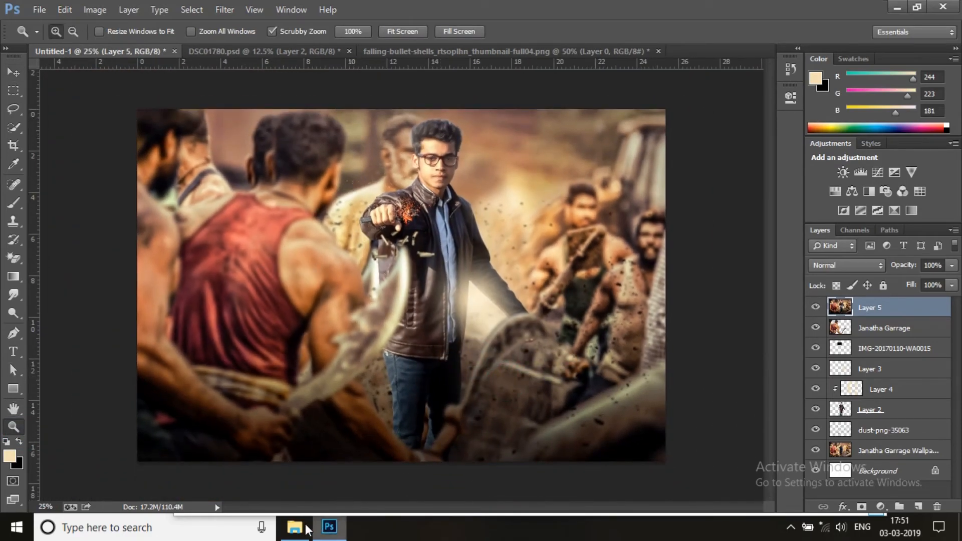
Place the image_2 title picture from the image folder into the poster and set its blend mode to Screen
click(300, 528)
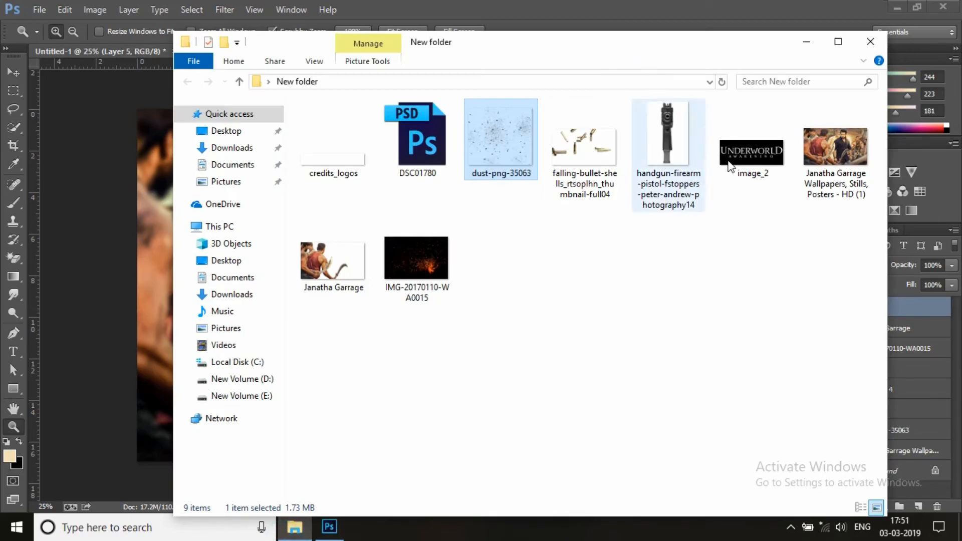
drag(762, 161, 383, 348)
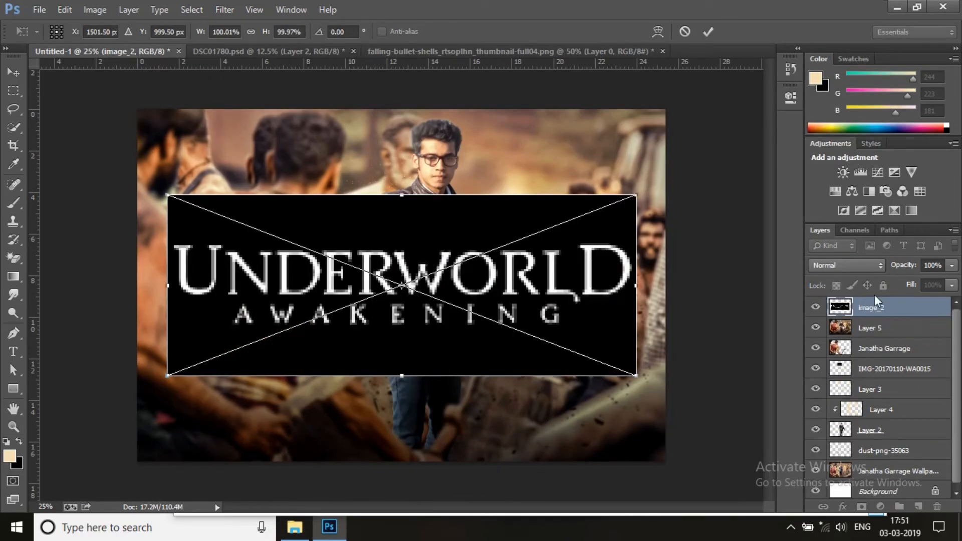
click(847, 265)
click(838, 121)
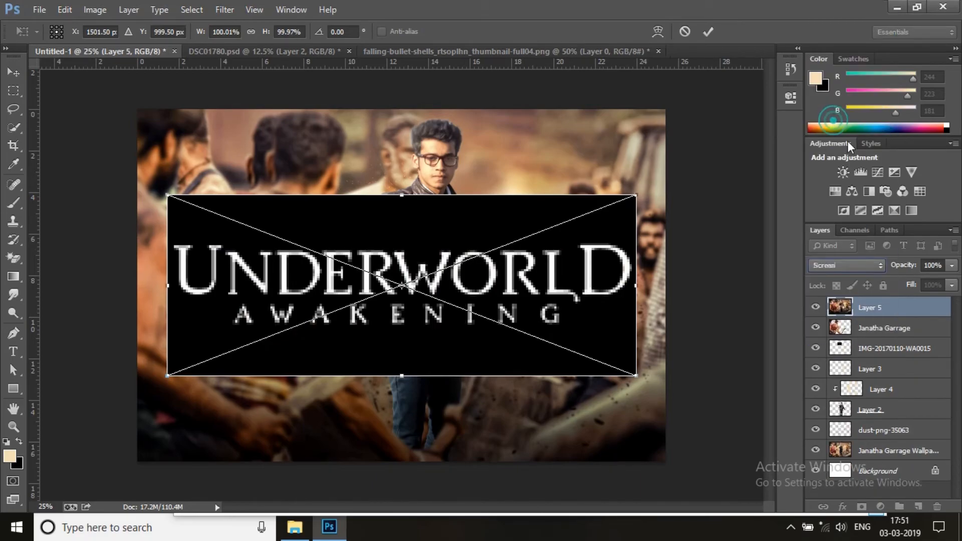
Scale the UNDERWORLD AWAKENING title to about 55% and place it centred at the poster's lower edge
drag(541, 274, 532, 380)
drag(159, 303, 367, 382)
drag(398, 445, 330, 426)
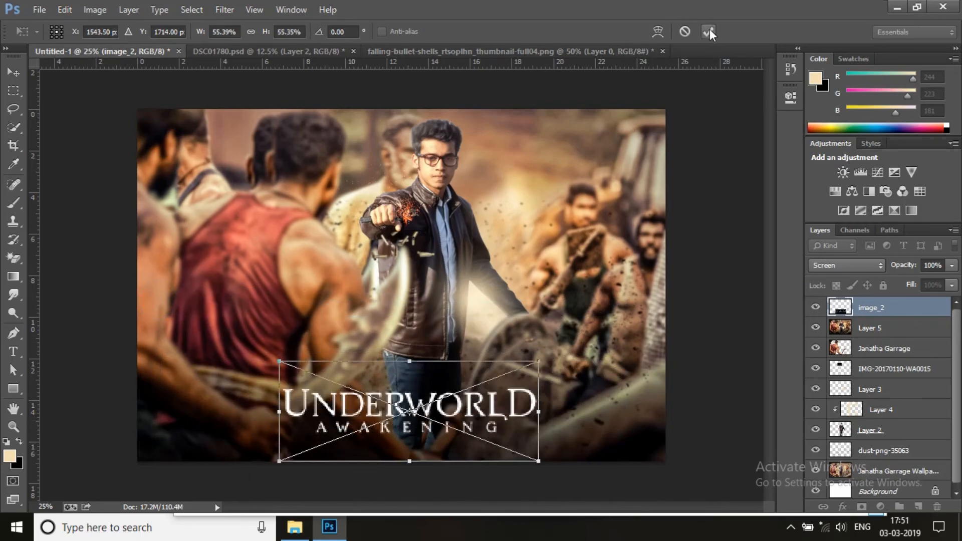
click(708, 32)
key(z)
Place the credits_logos image from the image folder and position its credit text across the poster's bottom edge
click(295, 528)
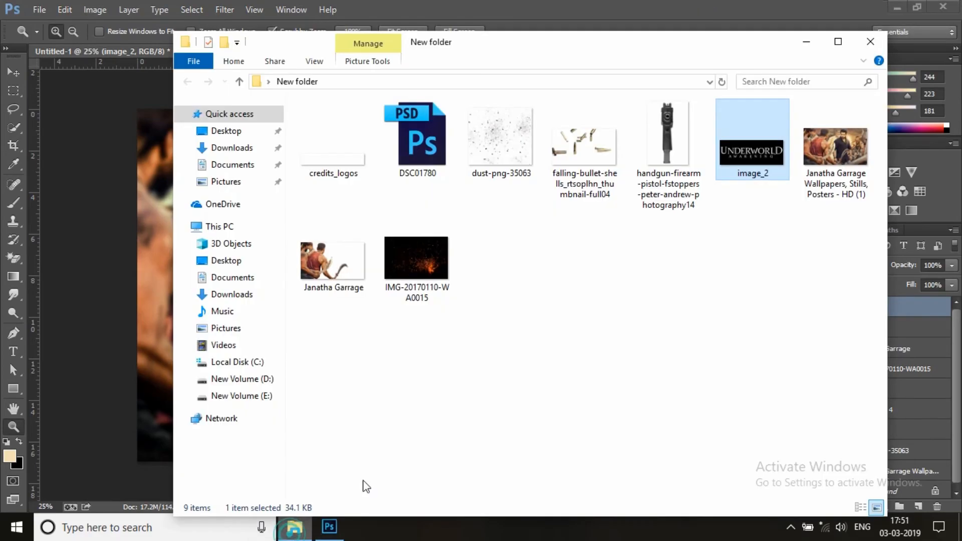
click(336, 158)
drag(327, 173, 167, 284)
drag(523, 300, 524, 461)
key(Up)
key(Up)
key(Up)
key(Up)
key(Up)
key(Up)
key(Up)
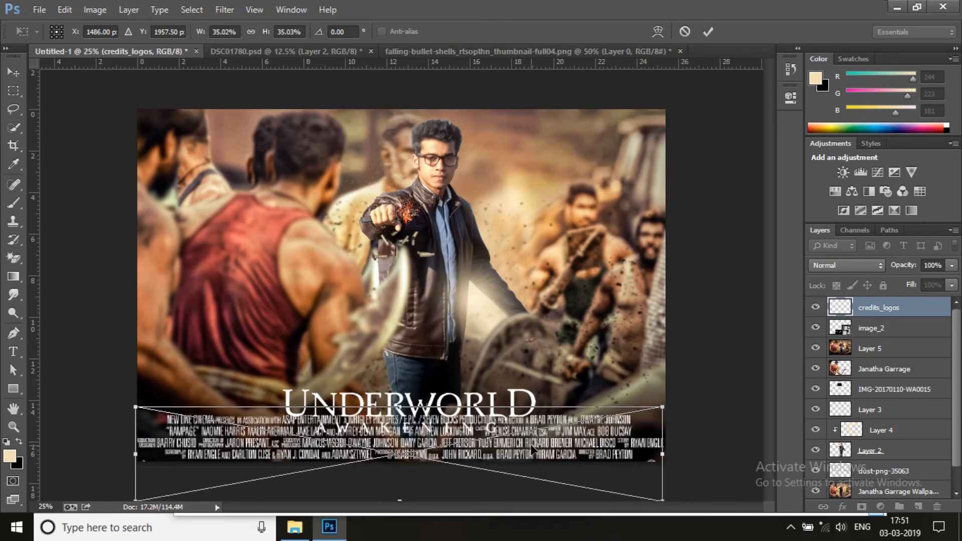
click(706, 32)
Move the image_2 title up until both of its lines sit above the credit text
click(885, 332)
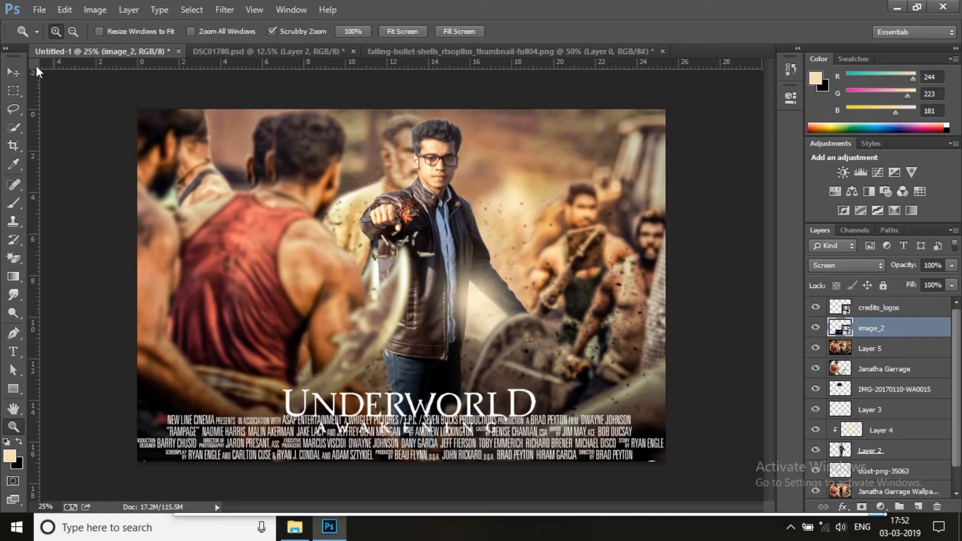
click(13, 73)
key(shift+Up)
key(shift+Up)
key(shift+Up)
key(shift+Up)
key(shift+Up)
key(shift+Up)
key(shift+Up)
key(shift+Up)
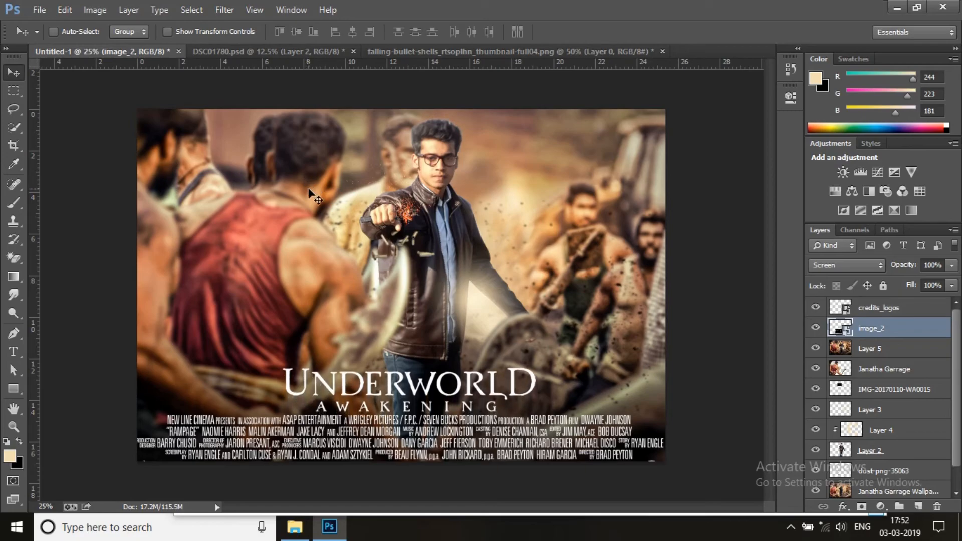
Rasterize the image_2 layer, delete its AWAKENING line using a rectangular selection, and deselect
click(14, 90)
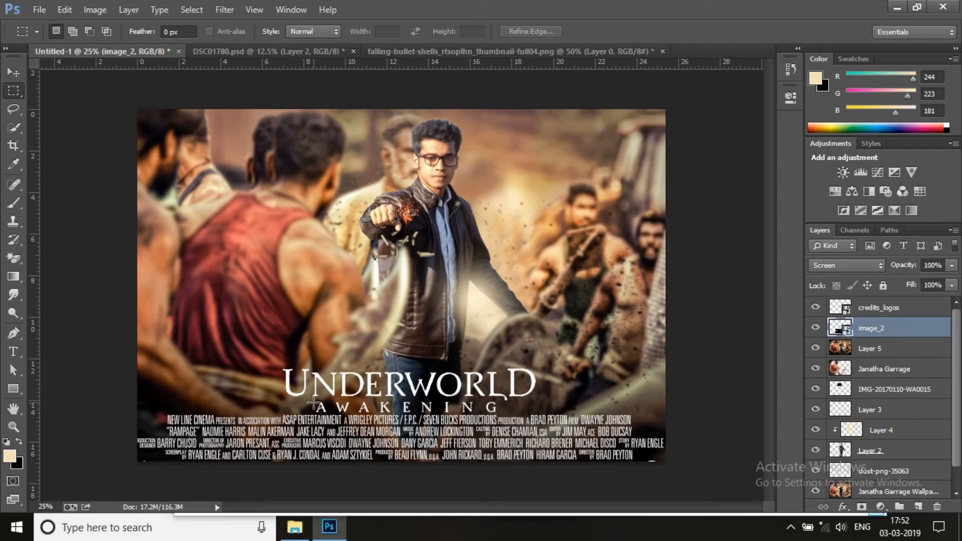
drag(481, 392, 562, 461)
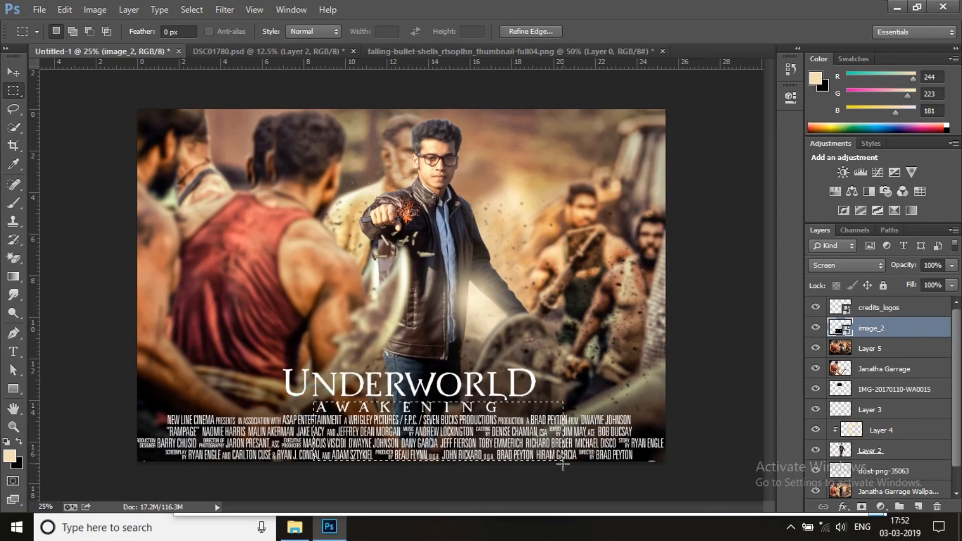
key(Delete)
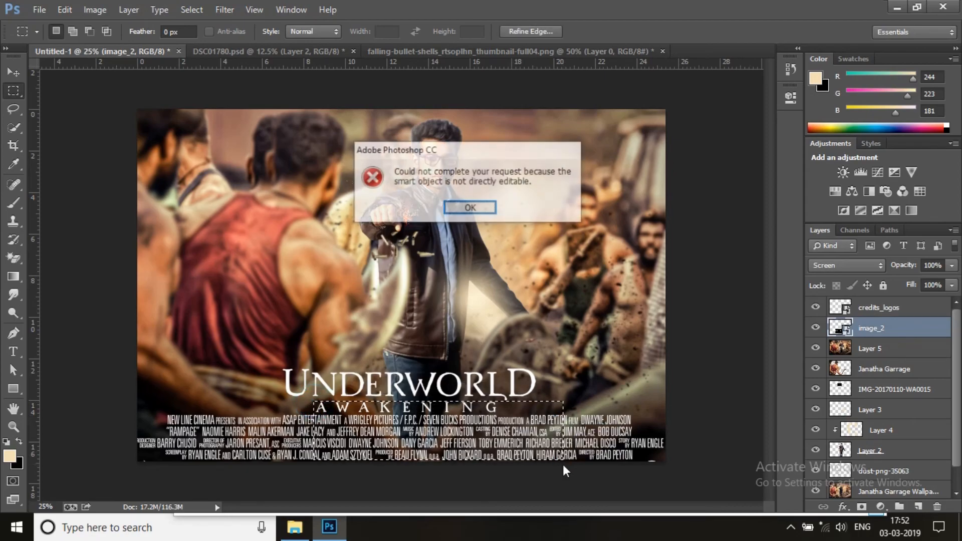
click(504, 204)
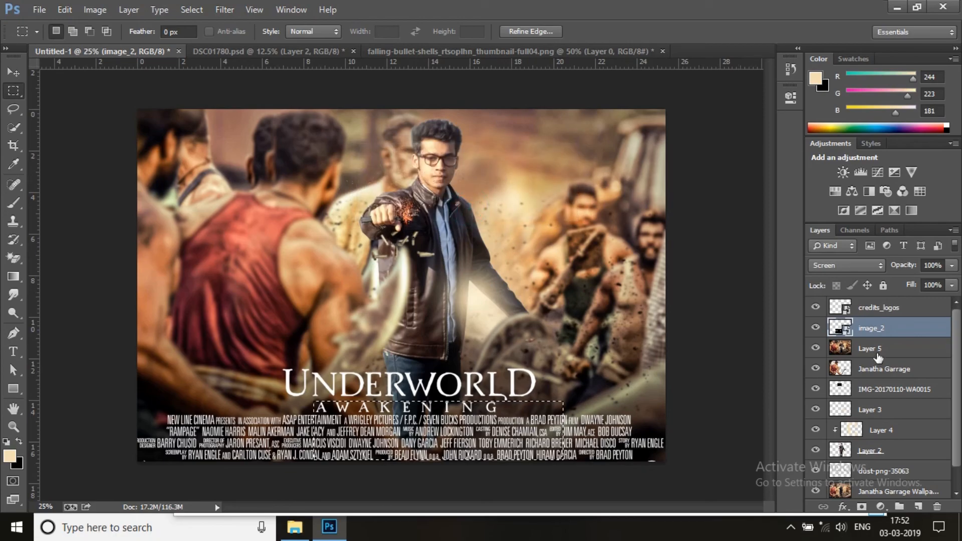
right_click(894, 331)
click(760, 211)
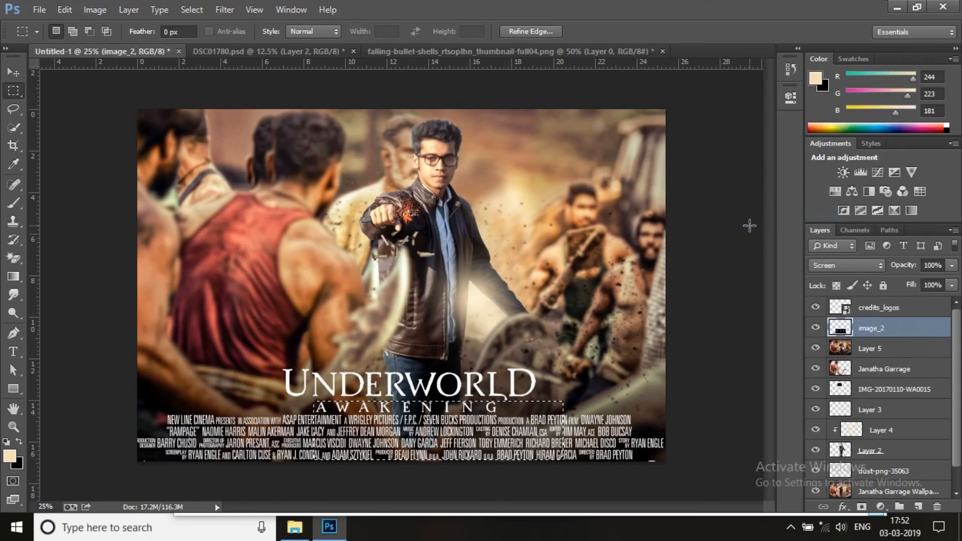
key(Delete)
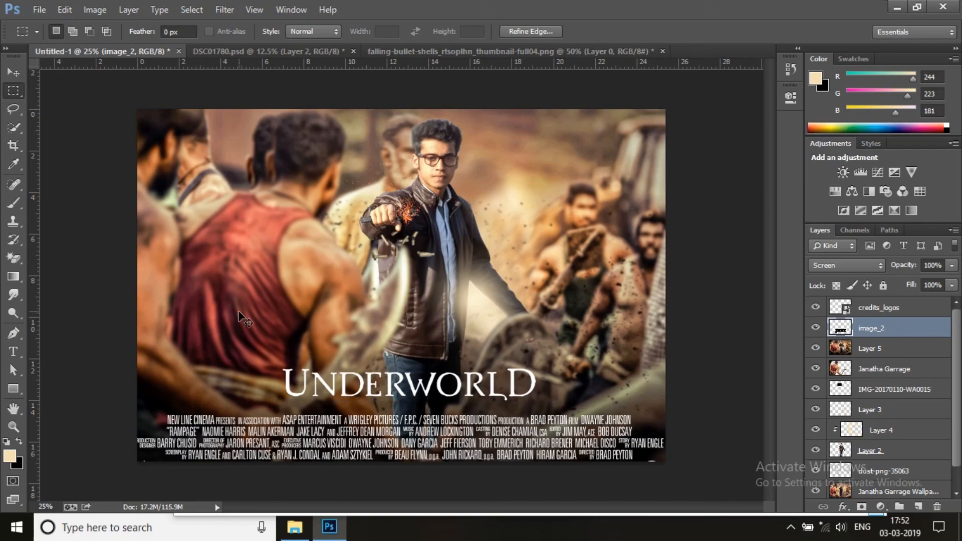
key(ctrl+d)
Nudge the UNDERWORLD title down so it sits just above the credit text
click(12, 74)
key(shift+Down)
key(shift+Down)
key(shift+Down)
key(shift+Down)
key(shift+Down)
key(shift+Down)
key(shift+Down)
key(shift+Down)
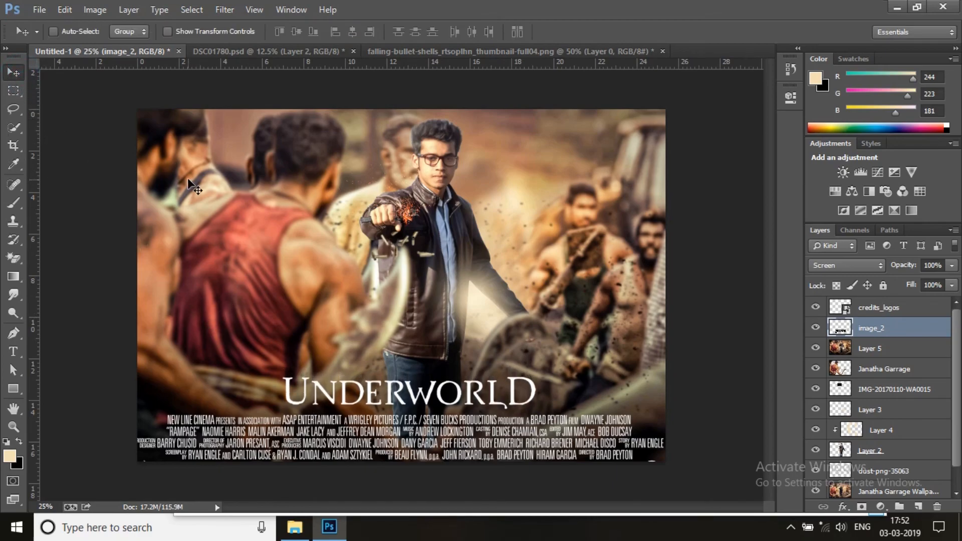
Add a new layer above credits_logos and fill it with the merged poster using Apply Image
click(876, 310)
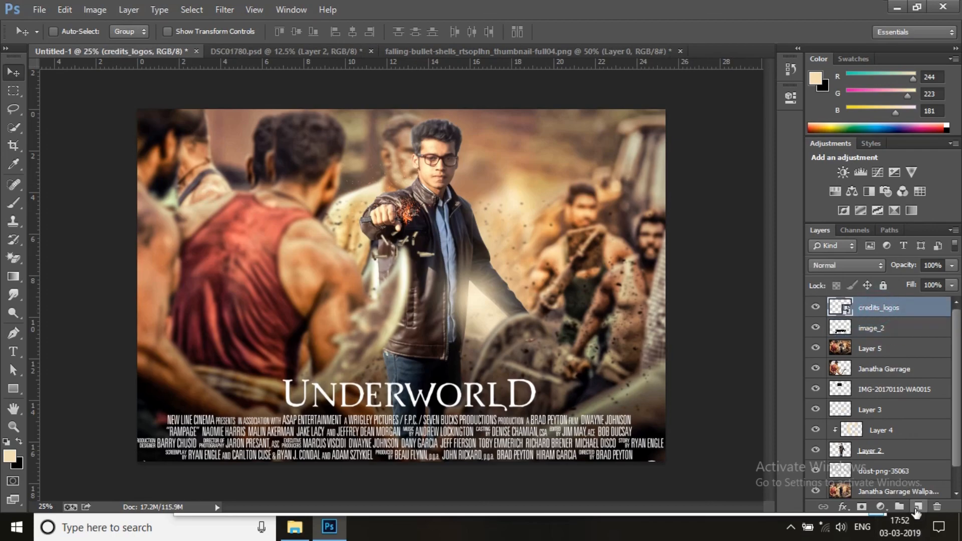
click(917, 507)
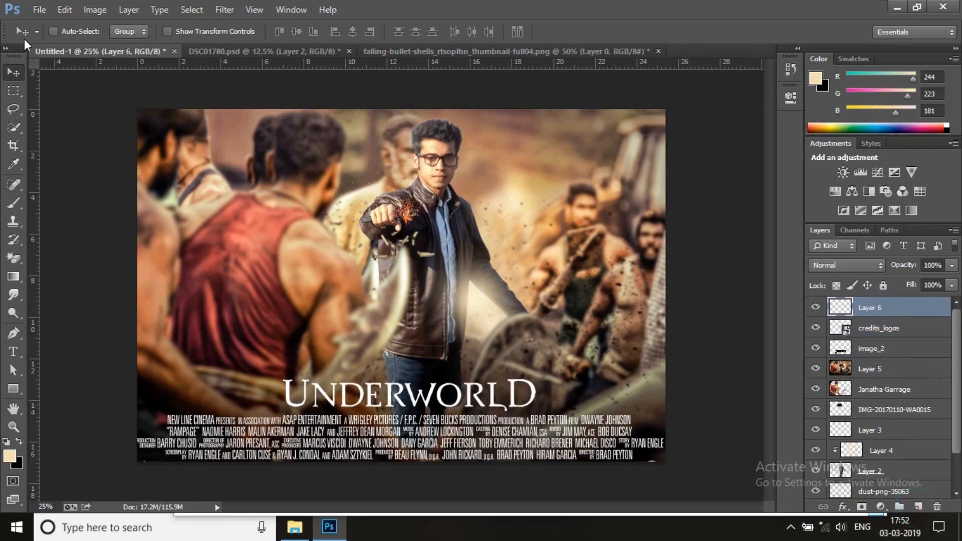
click(95, 9)
click(134, 213)
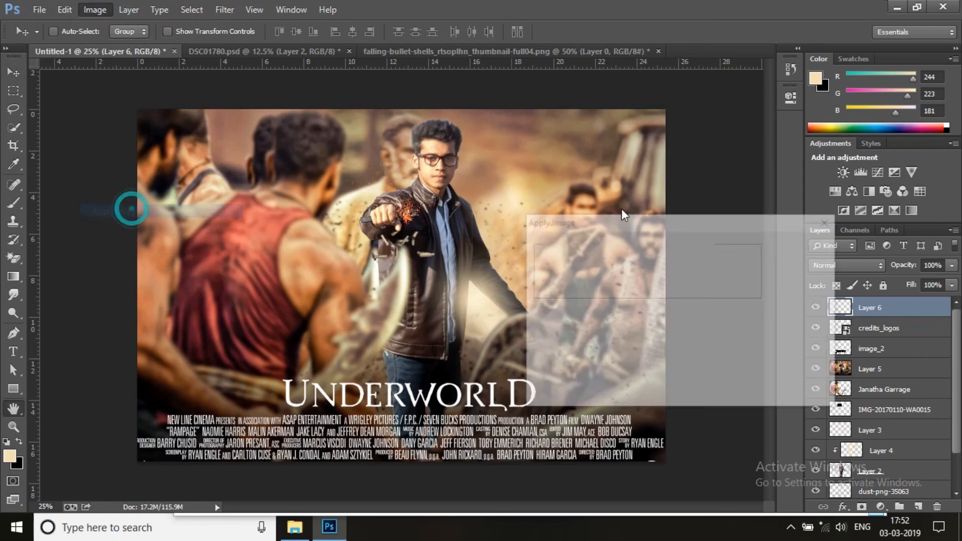
click(804, 253)
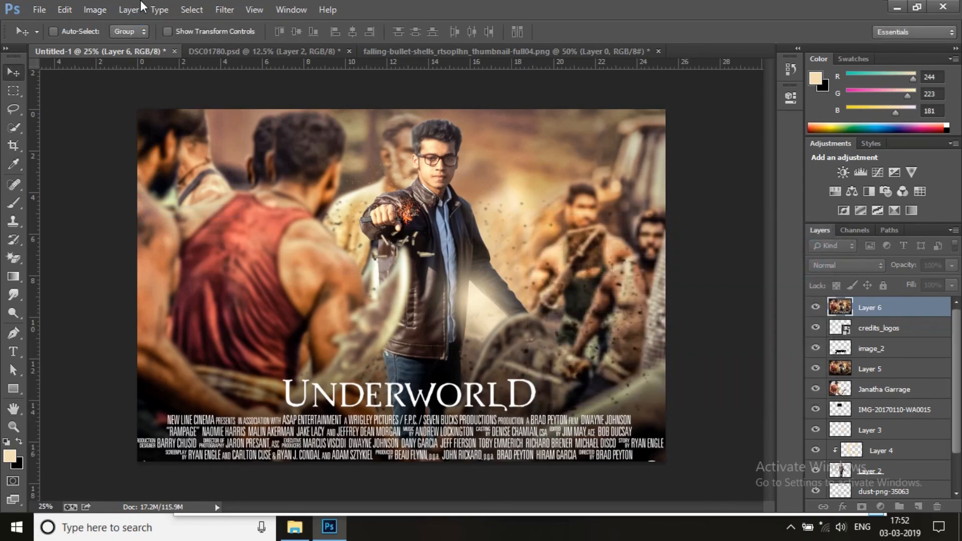
click(98, 10)
mouse_move(137, 46)
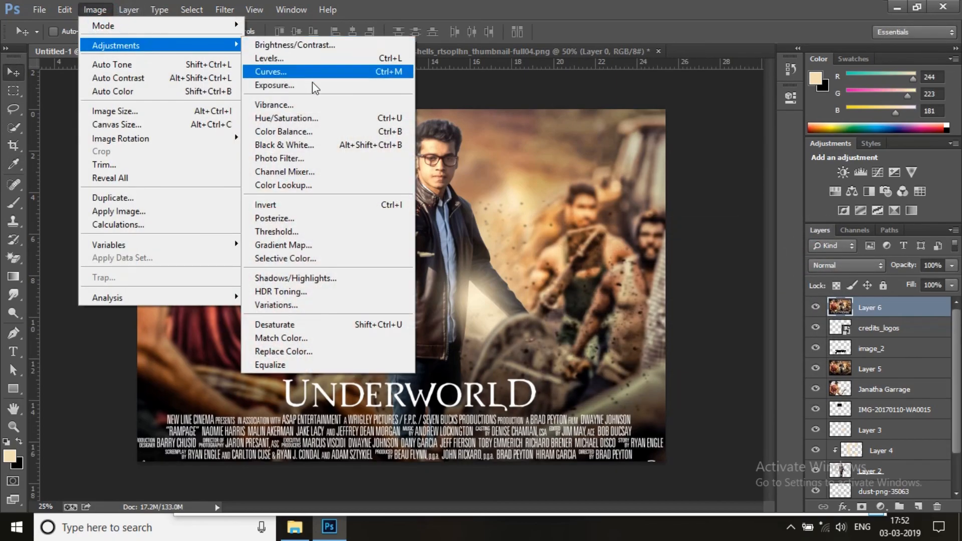
click(595, 6)
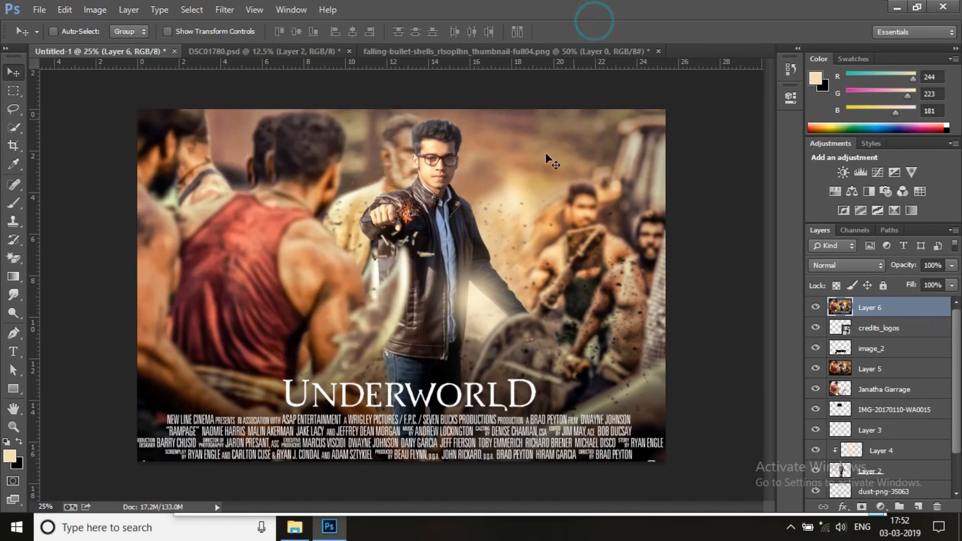